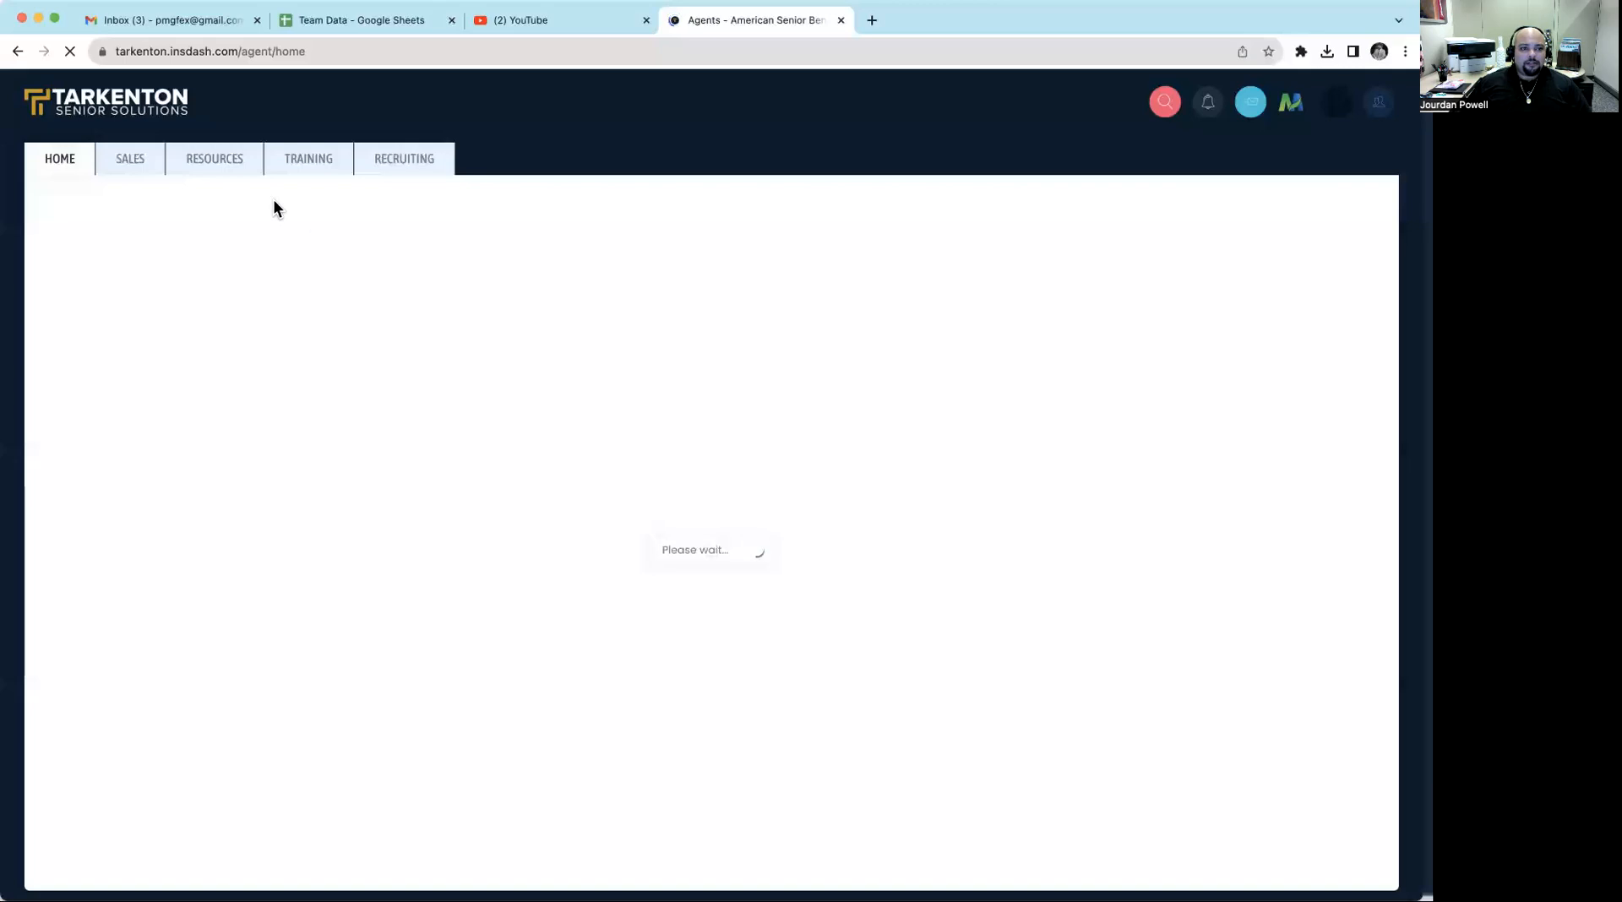
# - Open the new case submission form from the sales section
pyautogui.click(138, 163)
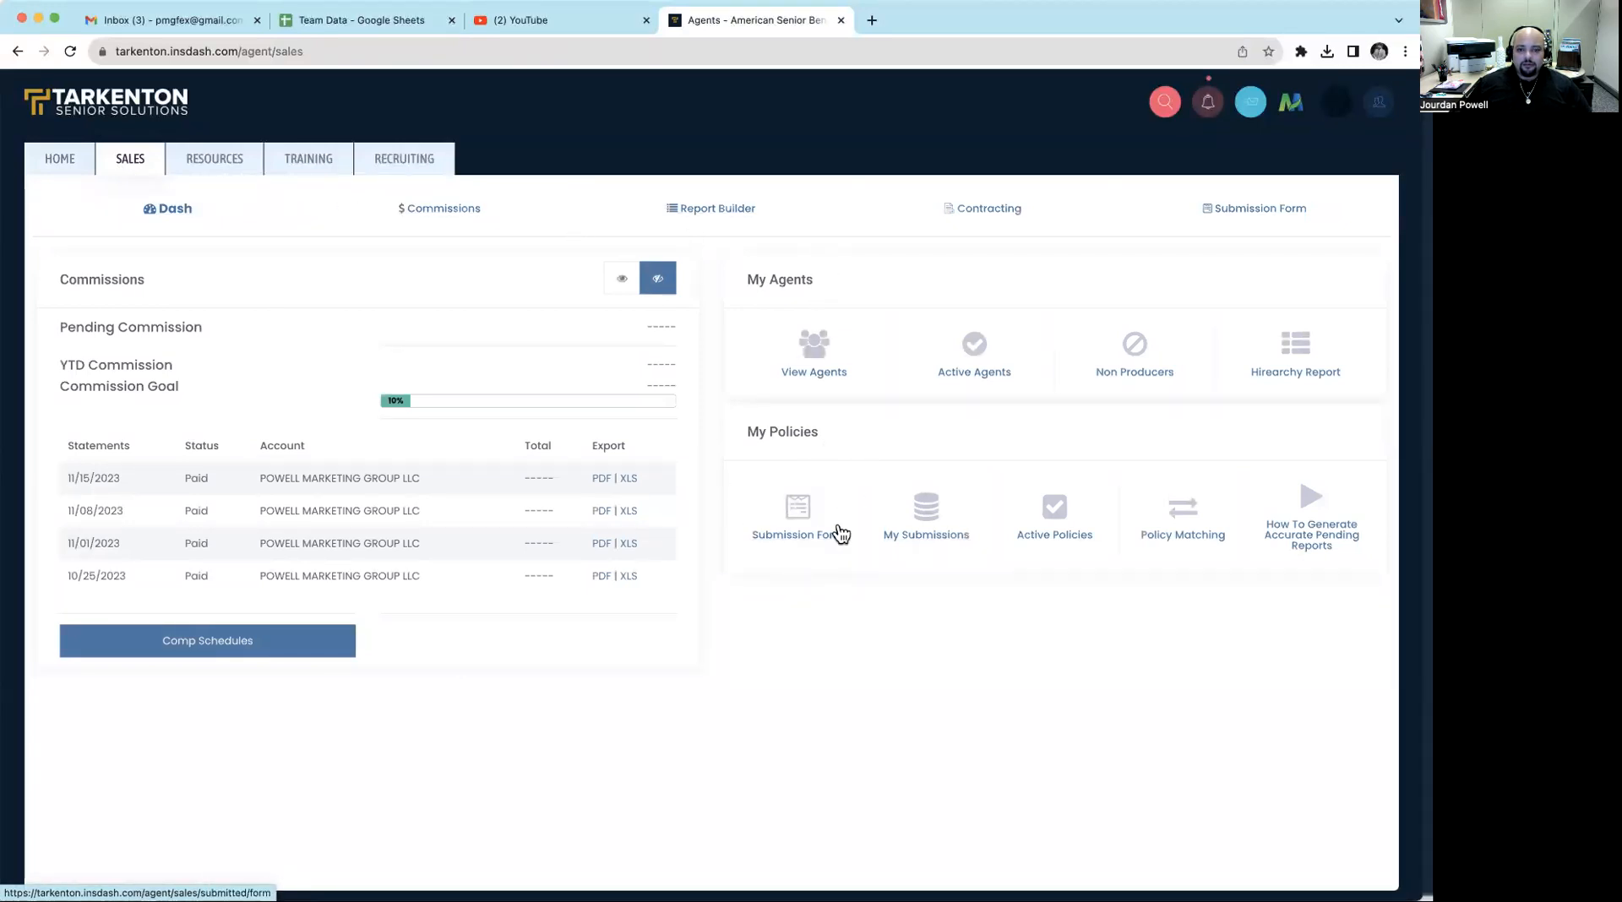
pyautogui.click(789, 517)
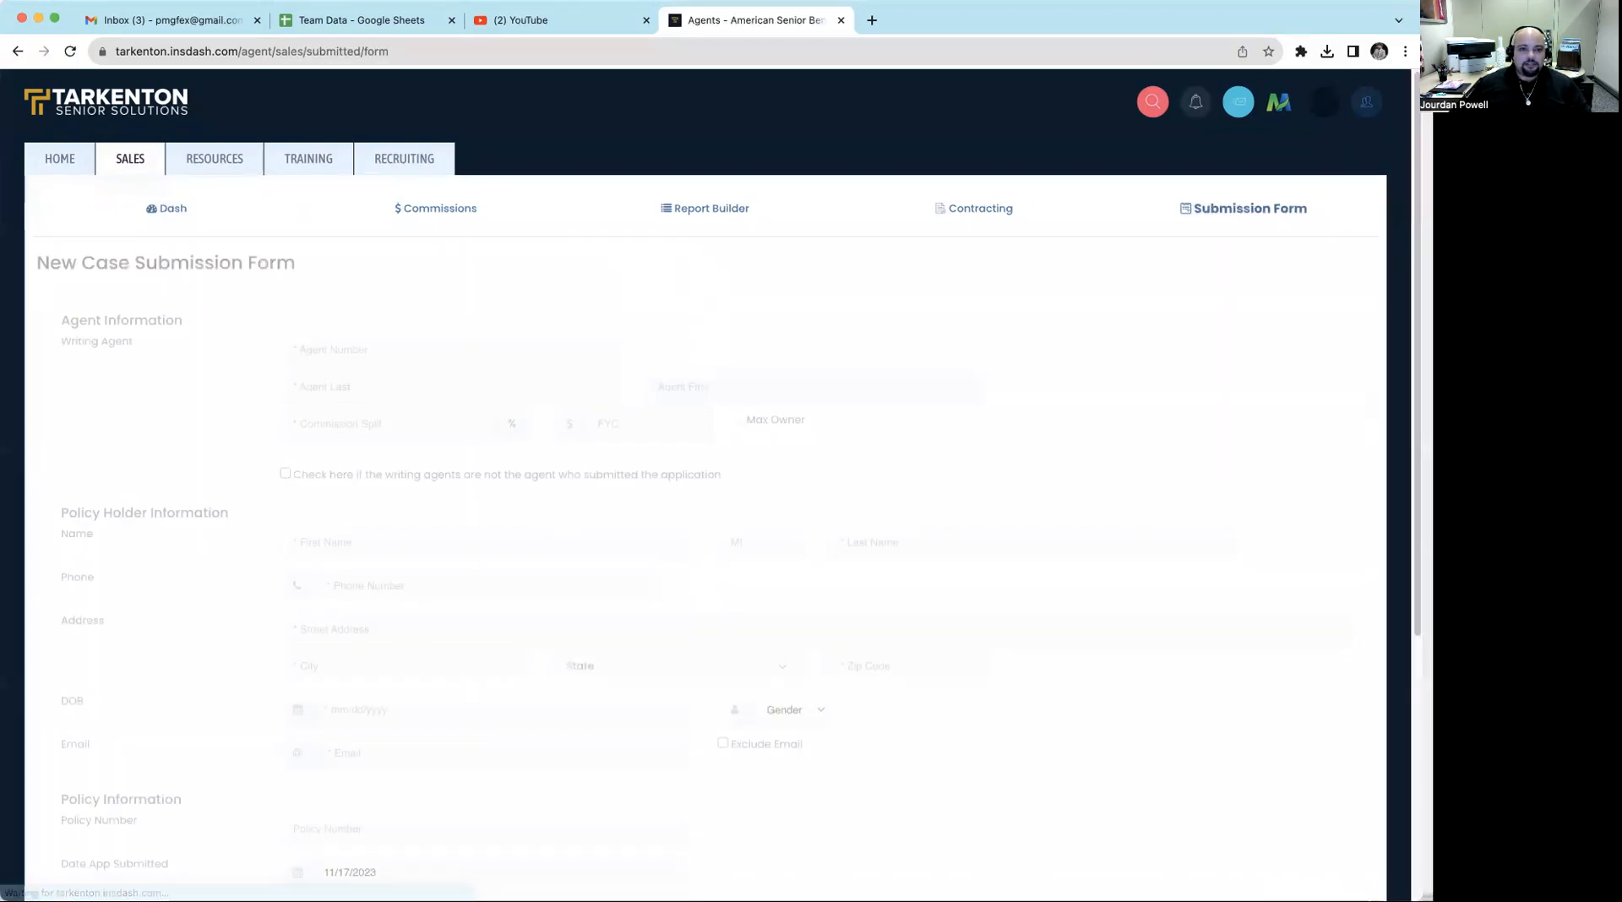
# - Enter the writing agent's number with a 100% commission split, and briefly reveal the separate submitting agent fields
pyautogui.click(471, 348)
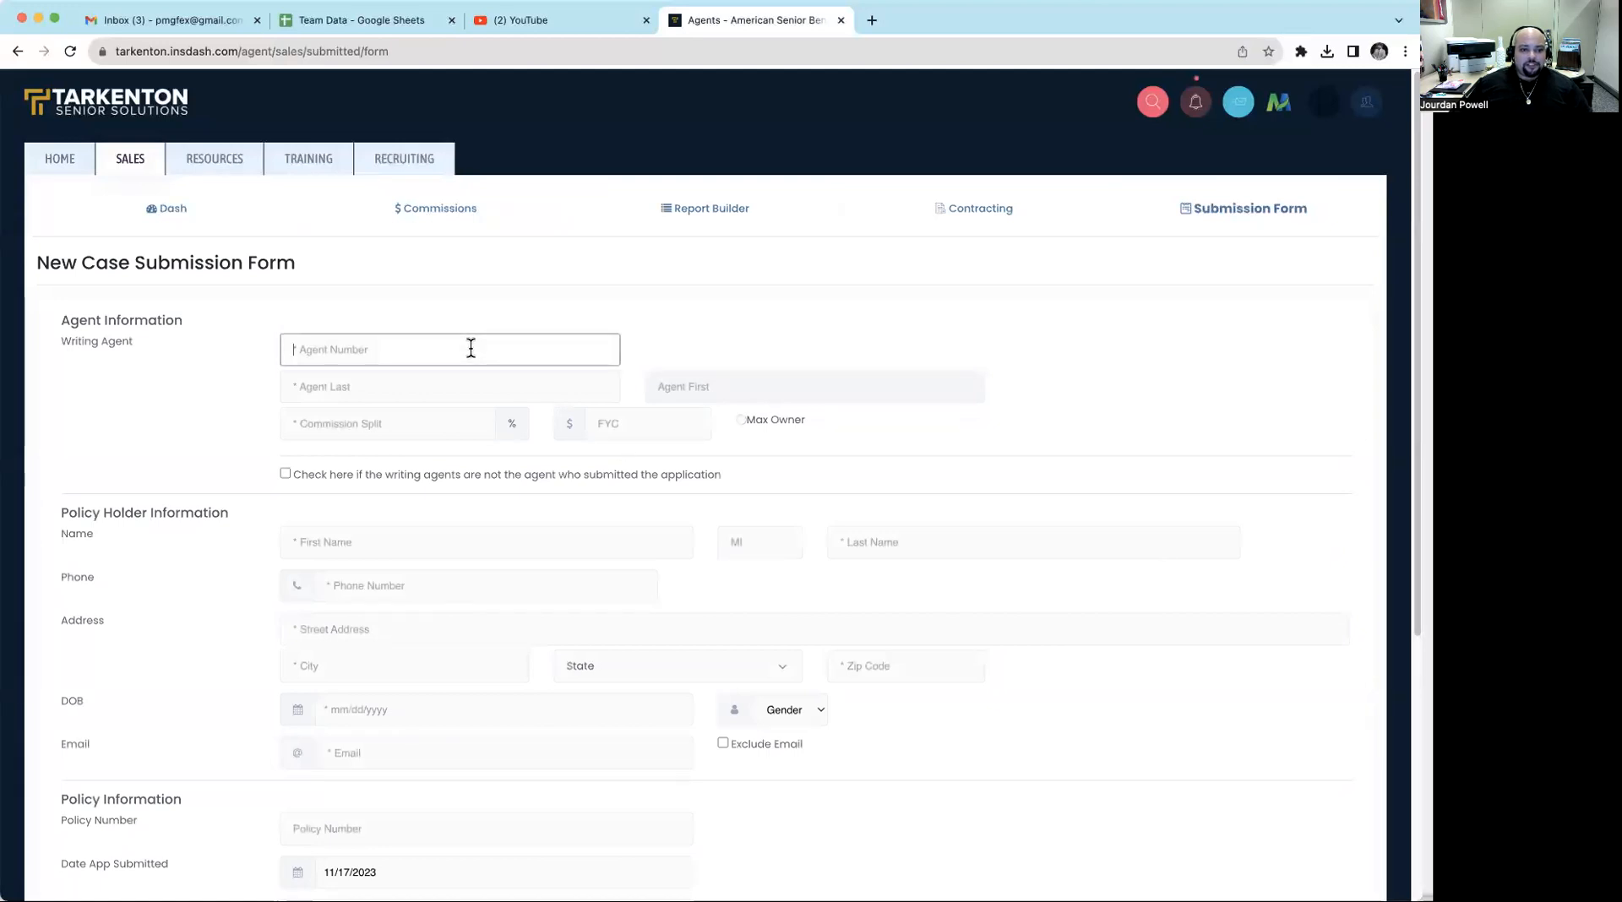
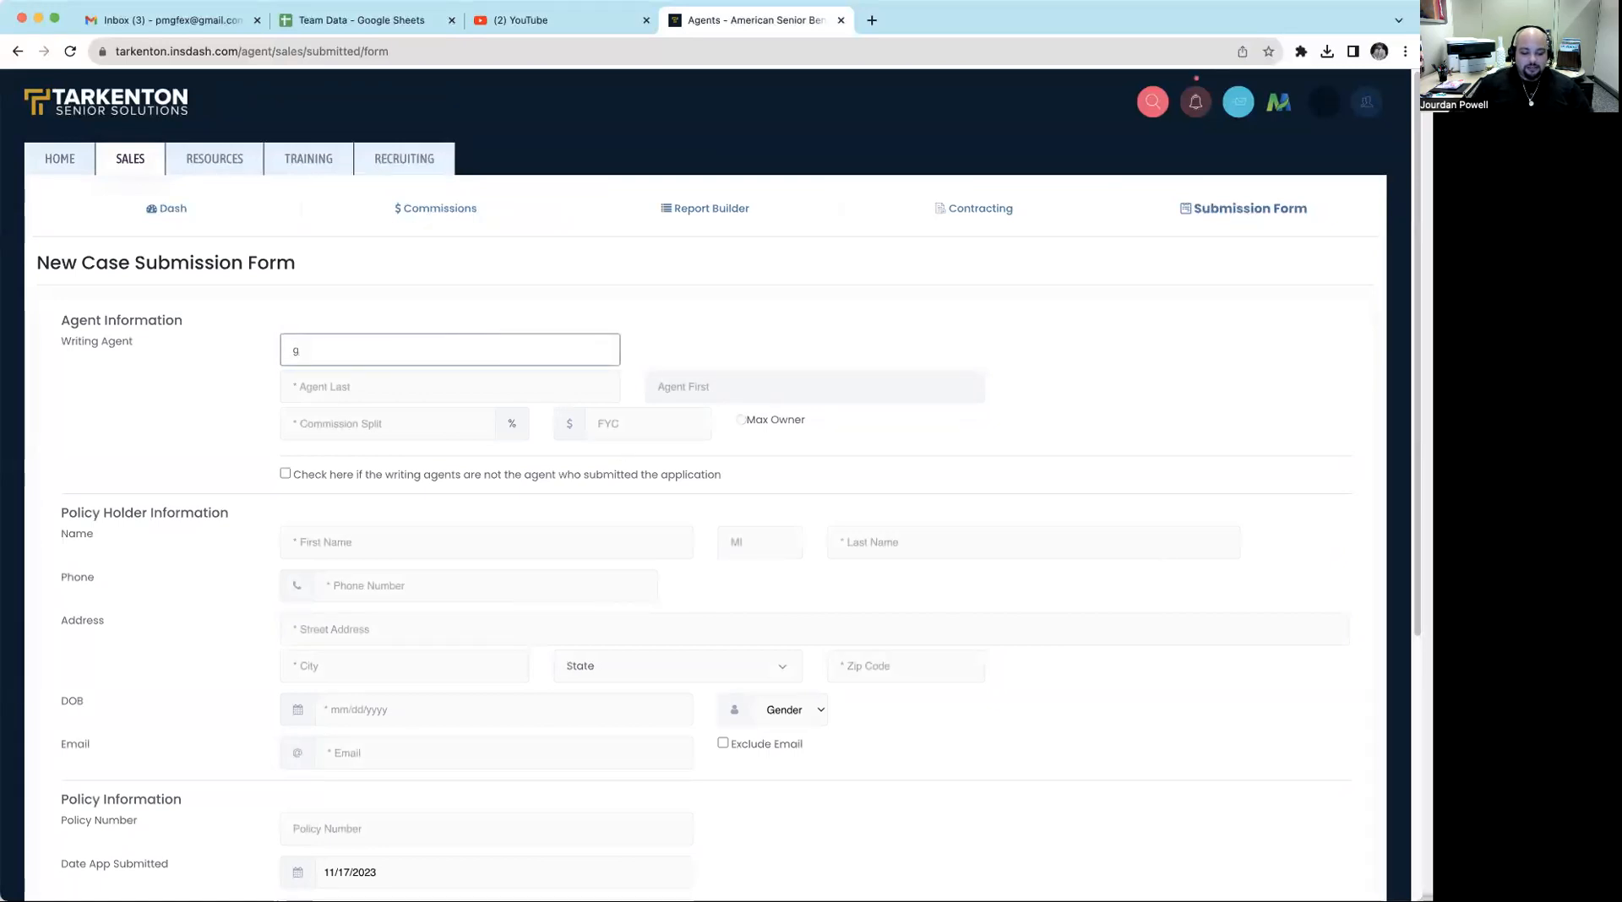
pyautogui.press('Tab')
pyautogui.press('Tab')
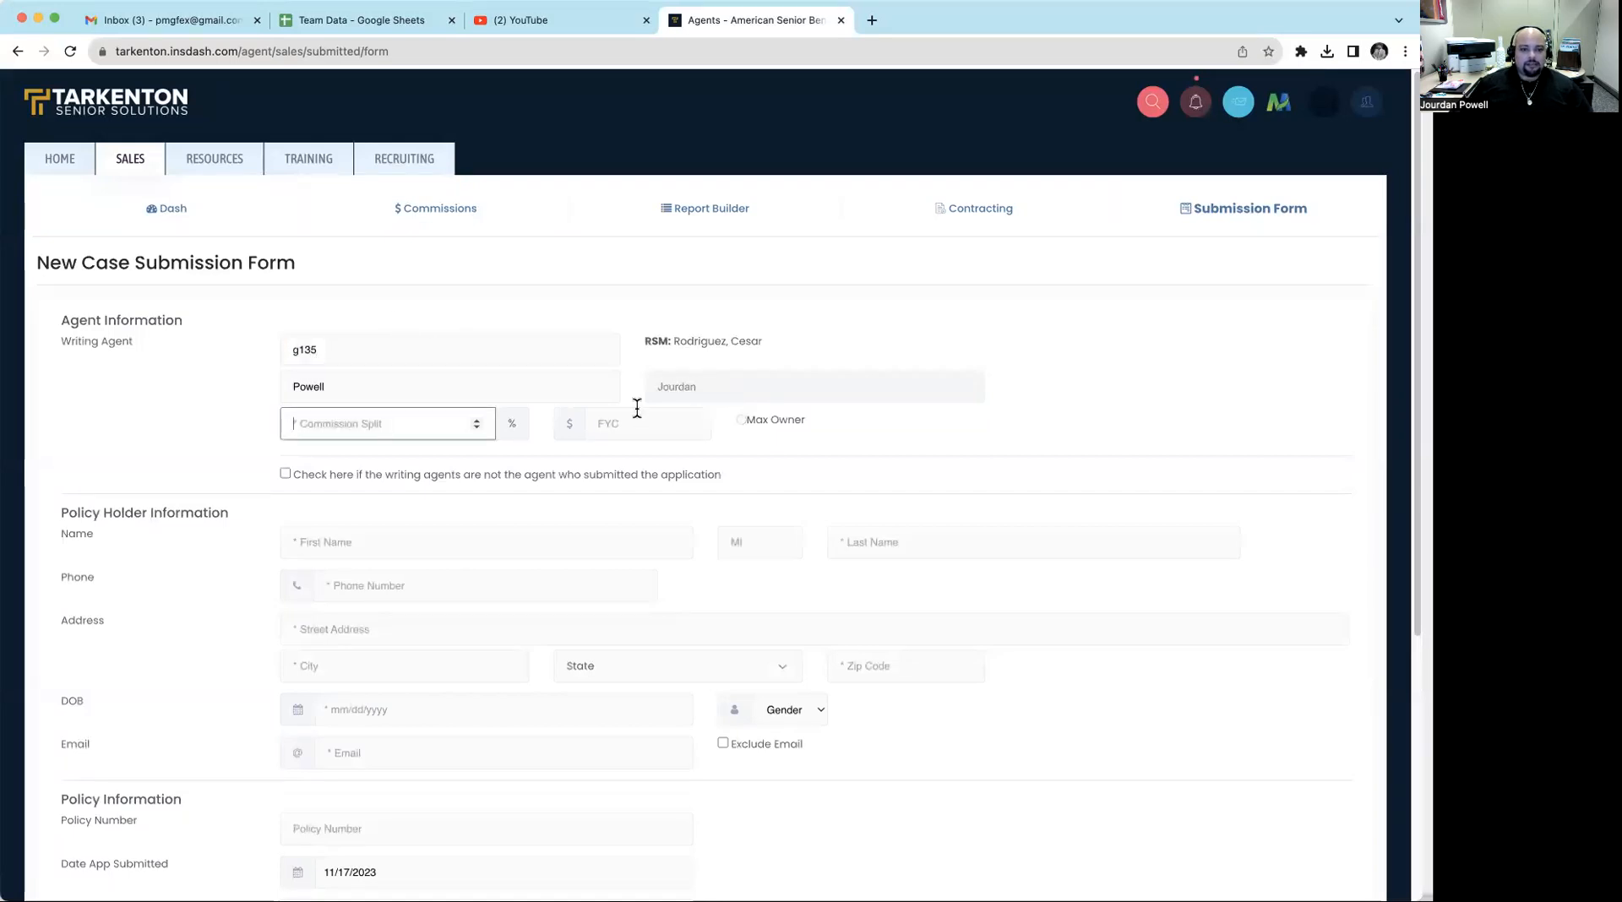
pyautogui.write('100')
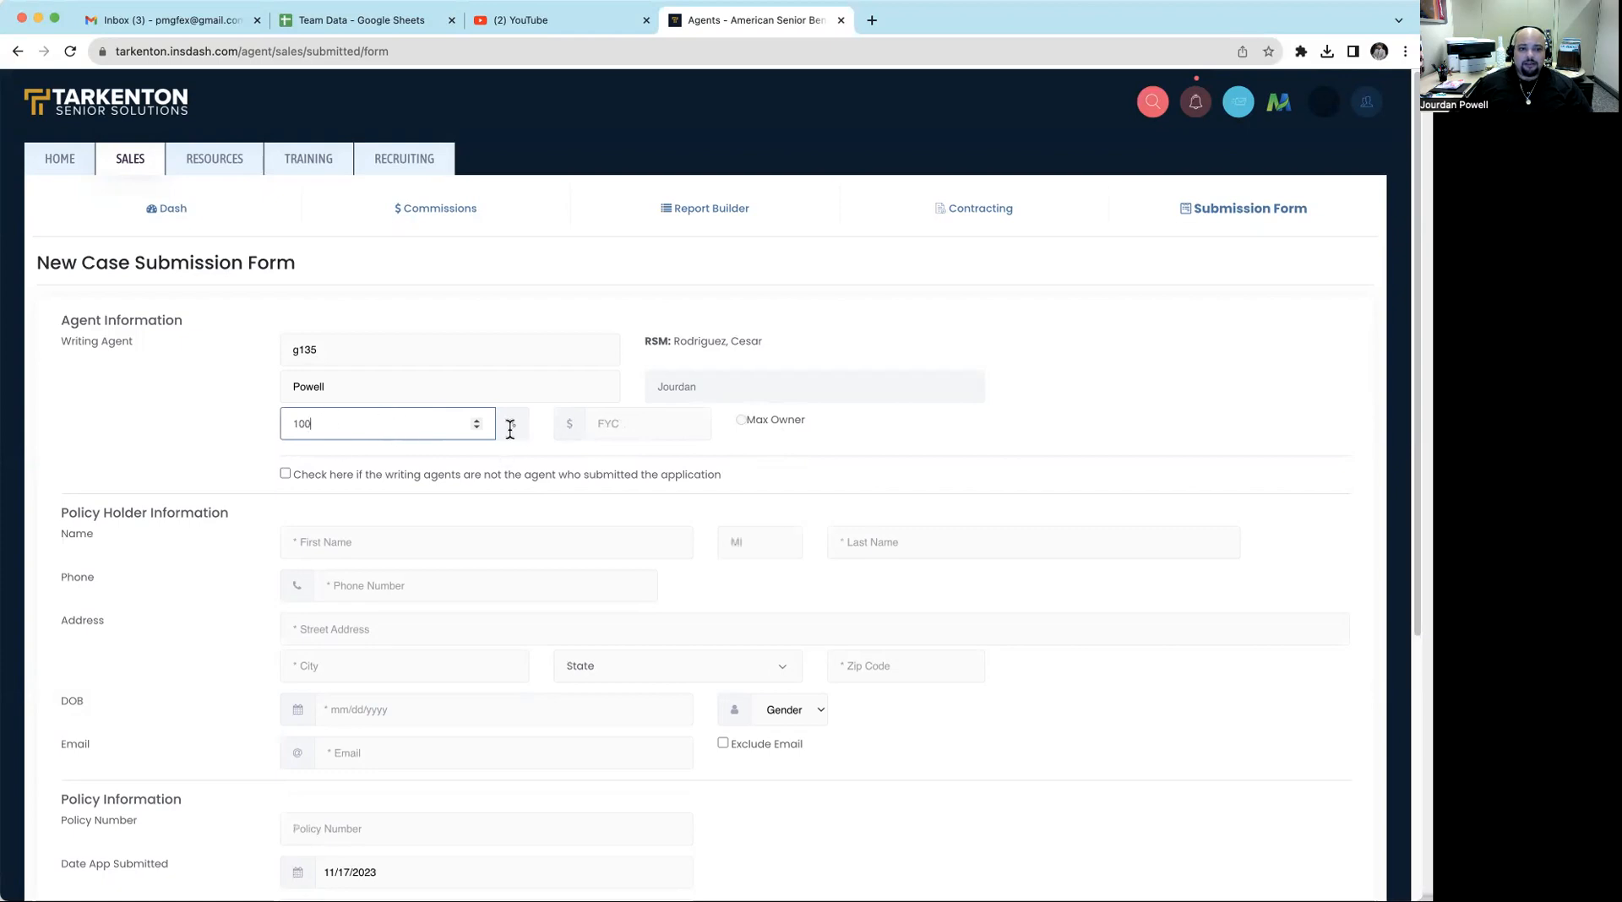
pyautogui.click(286, 474)
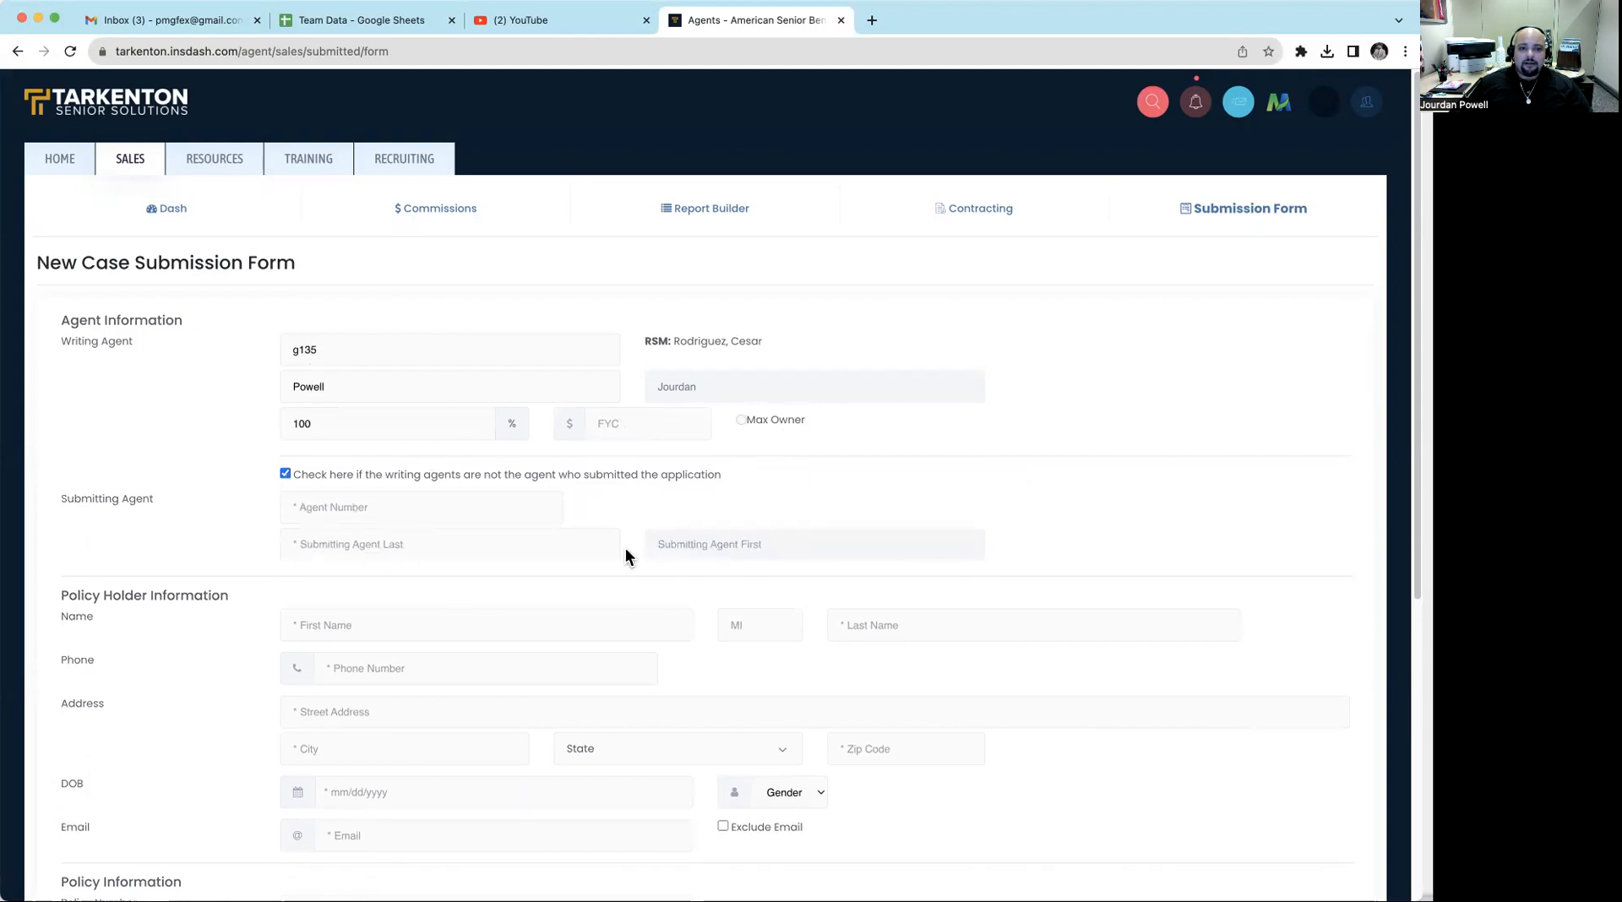
pyautogui.click(285, 474)
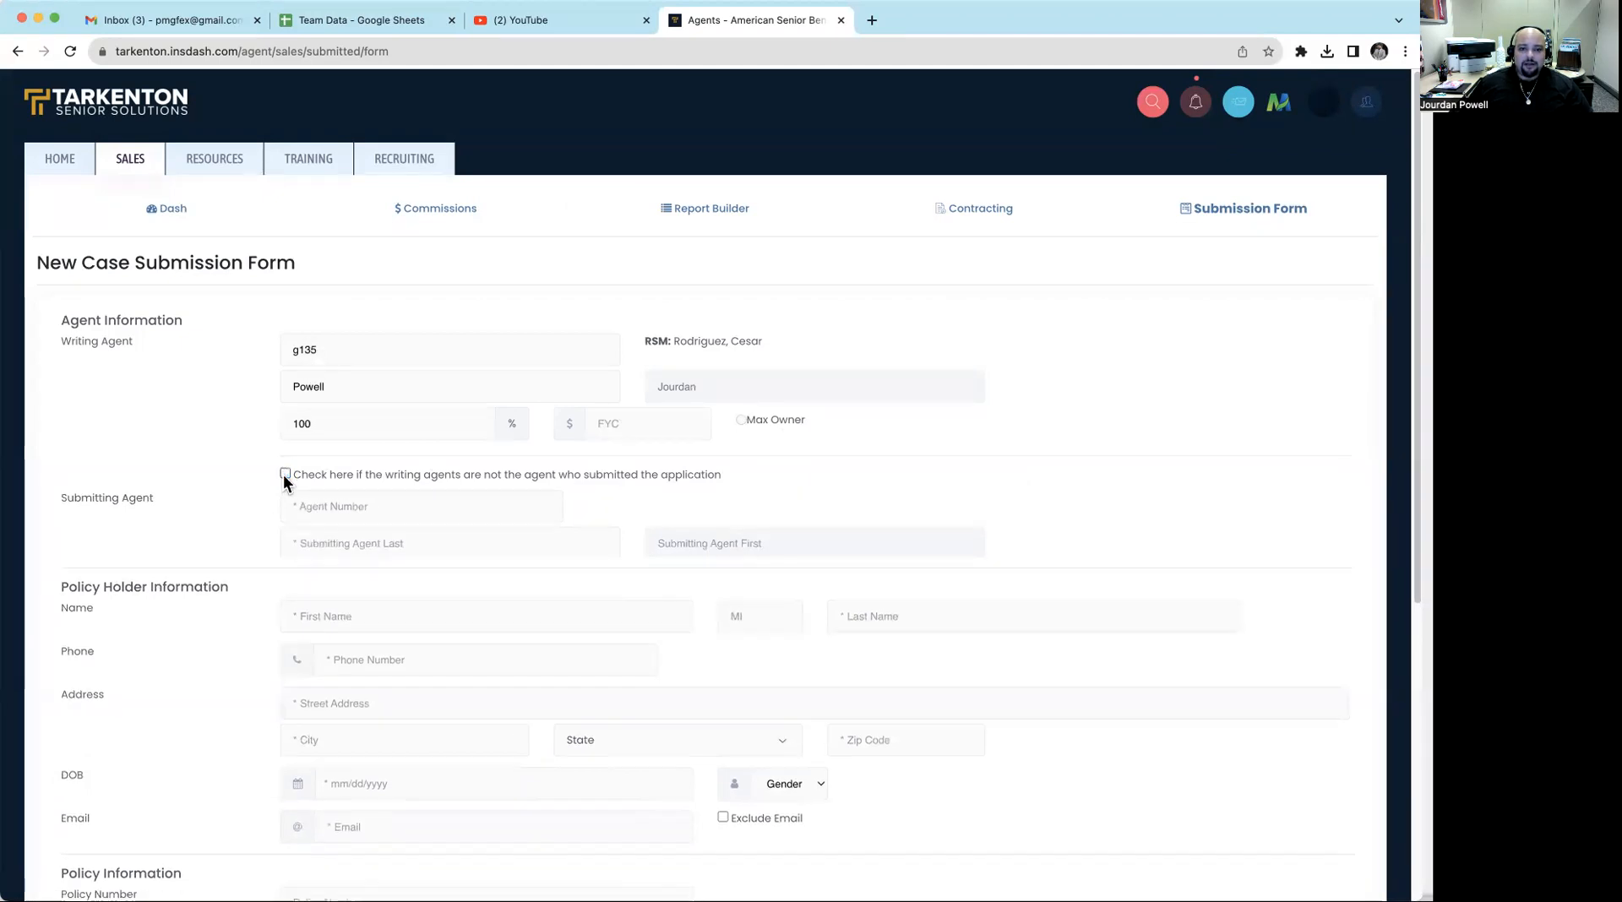
# - Fill in the policy holder's first name, last name and phone number
pyautogui.scroll(-2, 646, 438)
pyautogui.click(512, 445)
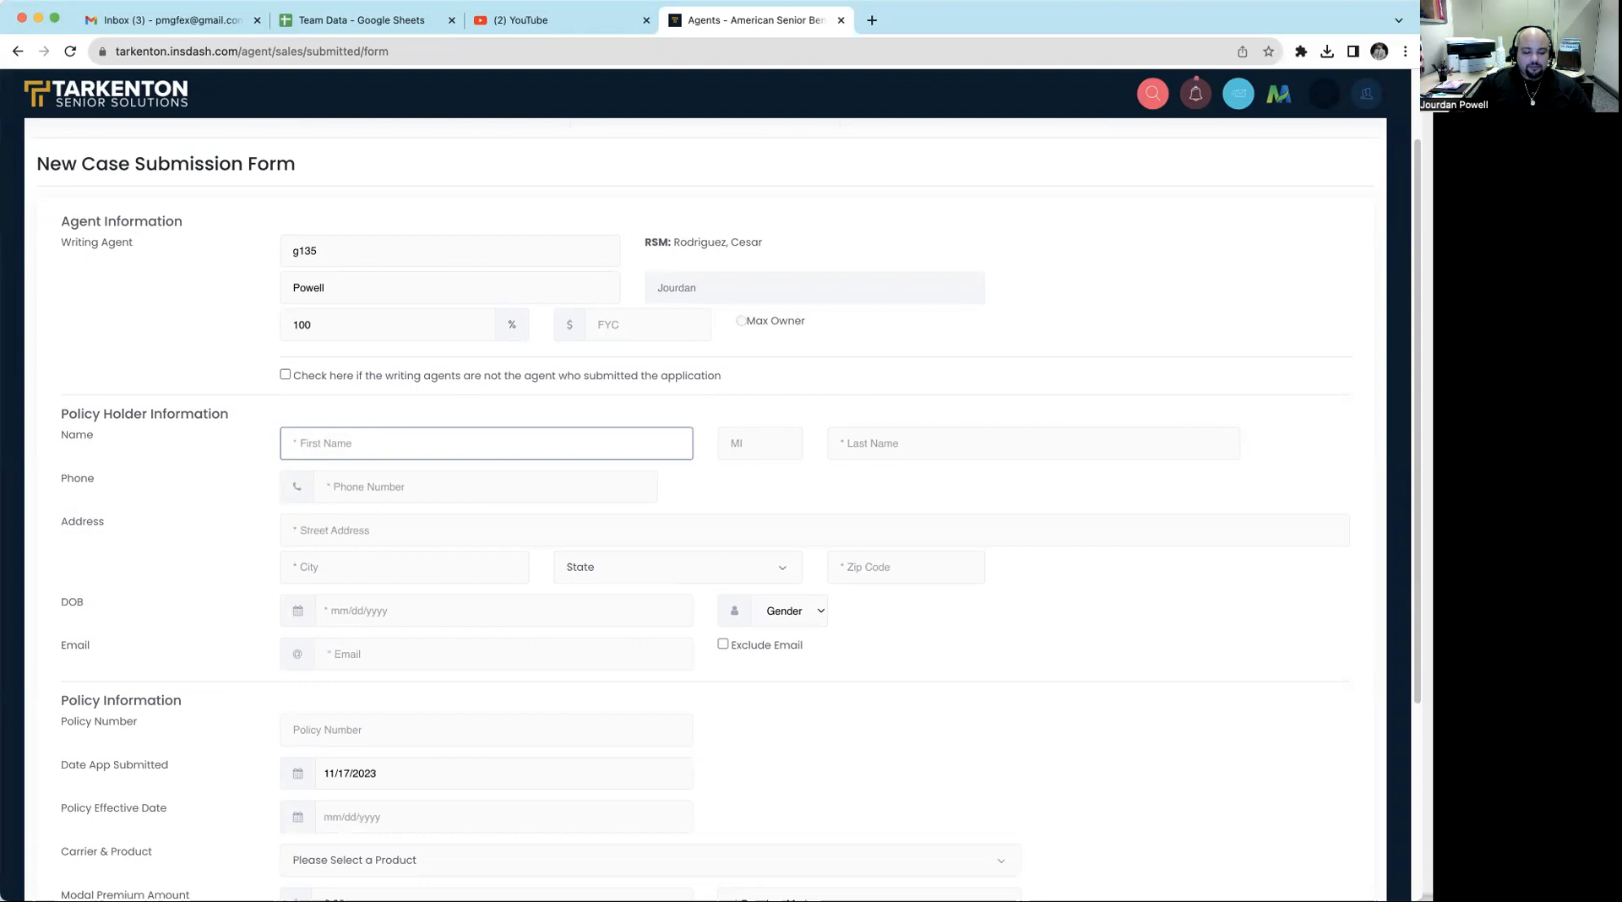
pyautogui.write('iane')
pyautogui.press('Tab')
pyautogui.press('Tab')
pyautogui.write('doe')
pyautogui.press('Tab')
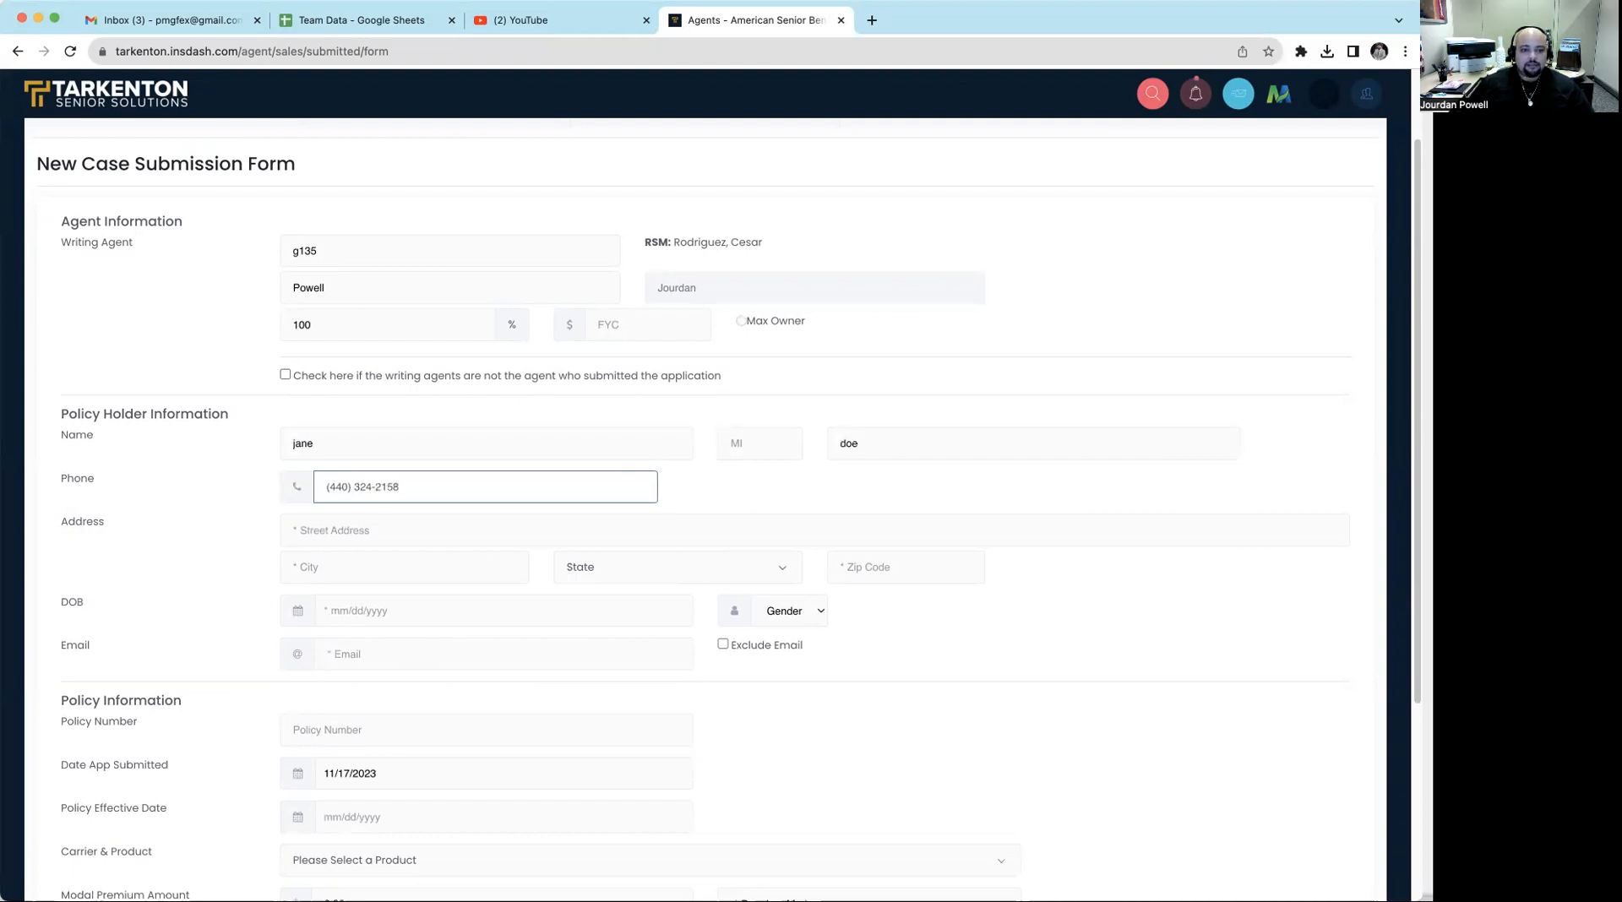
# - Enter the policy holder's street address and city
pyautogui.press('Tab')
pyautogui.write('12')
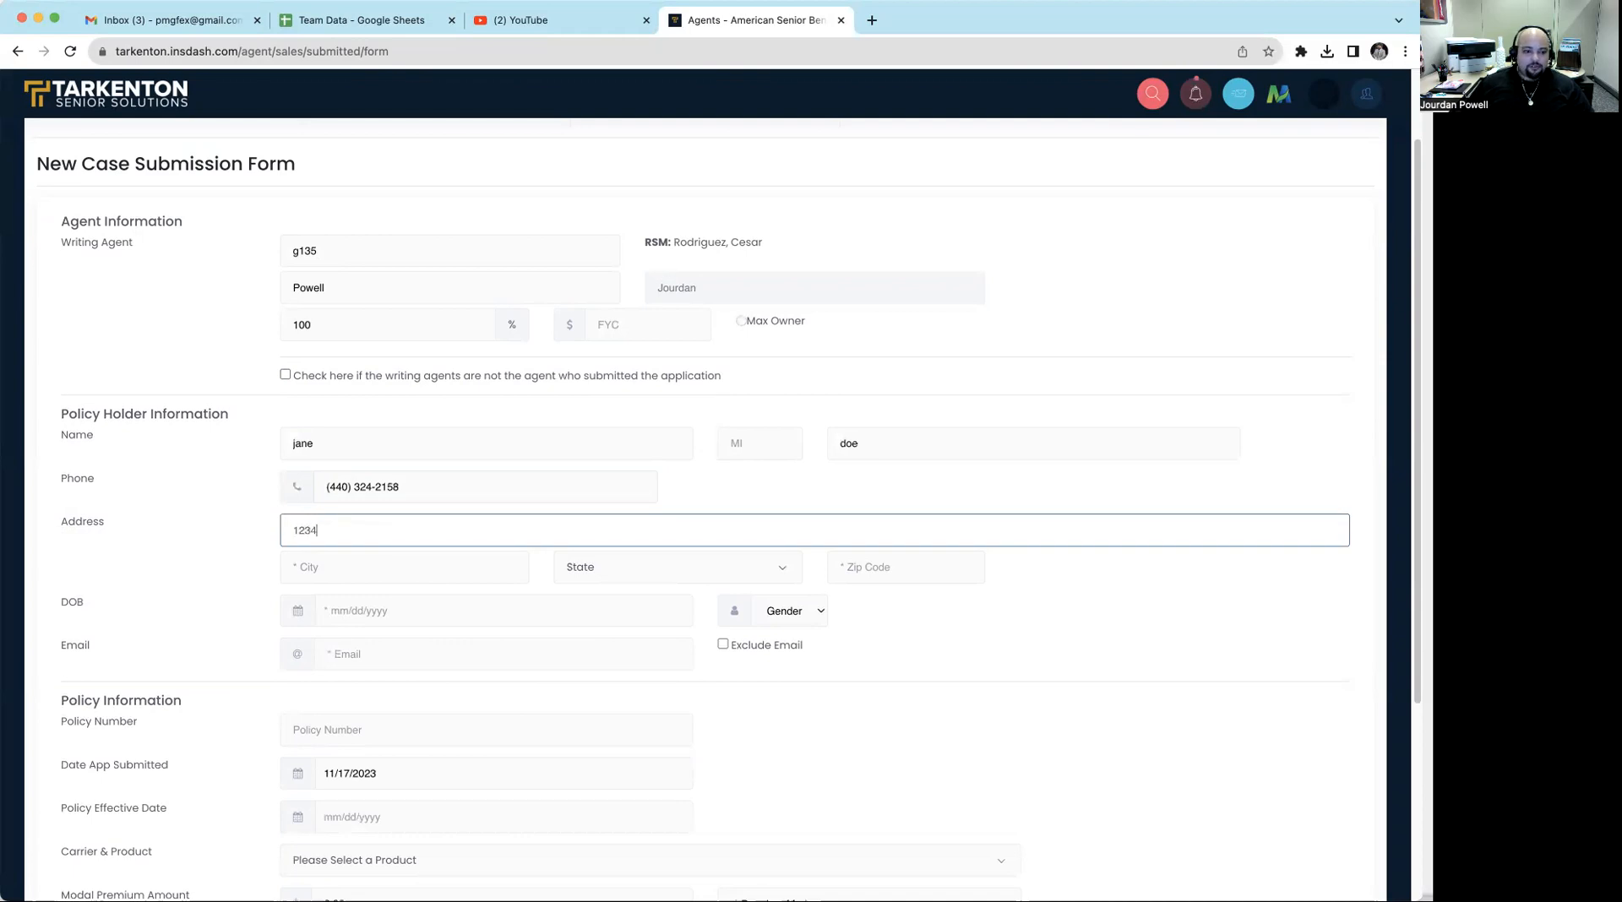
pyautogui.write('34 main s')
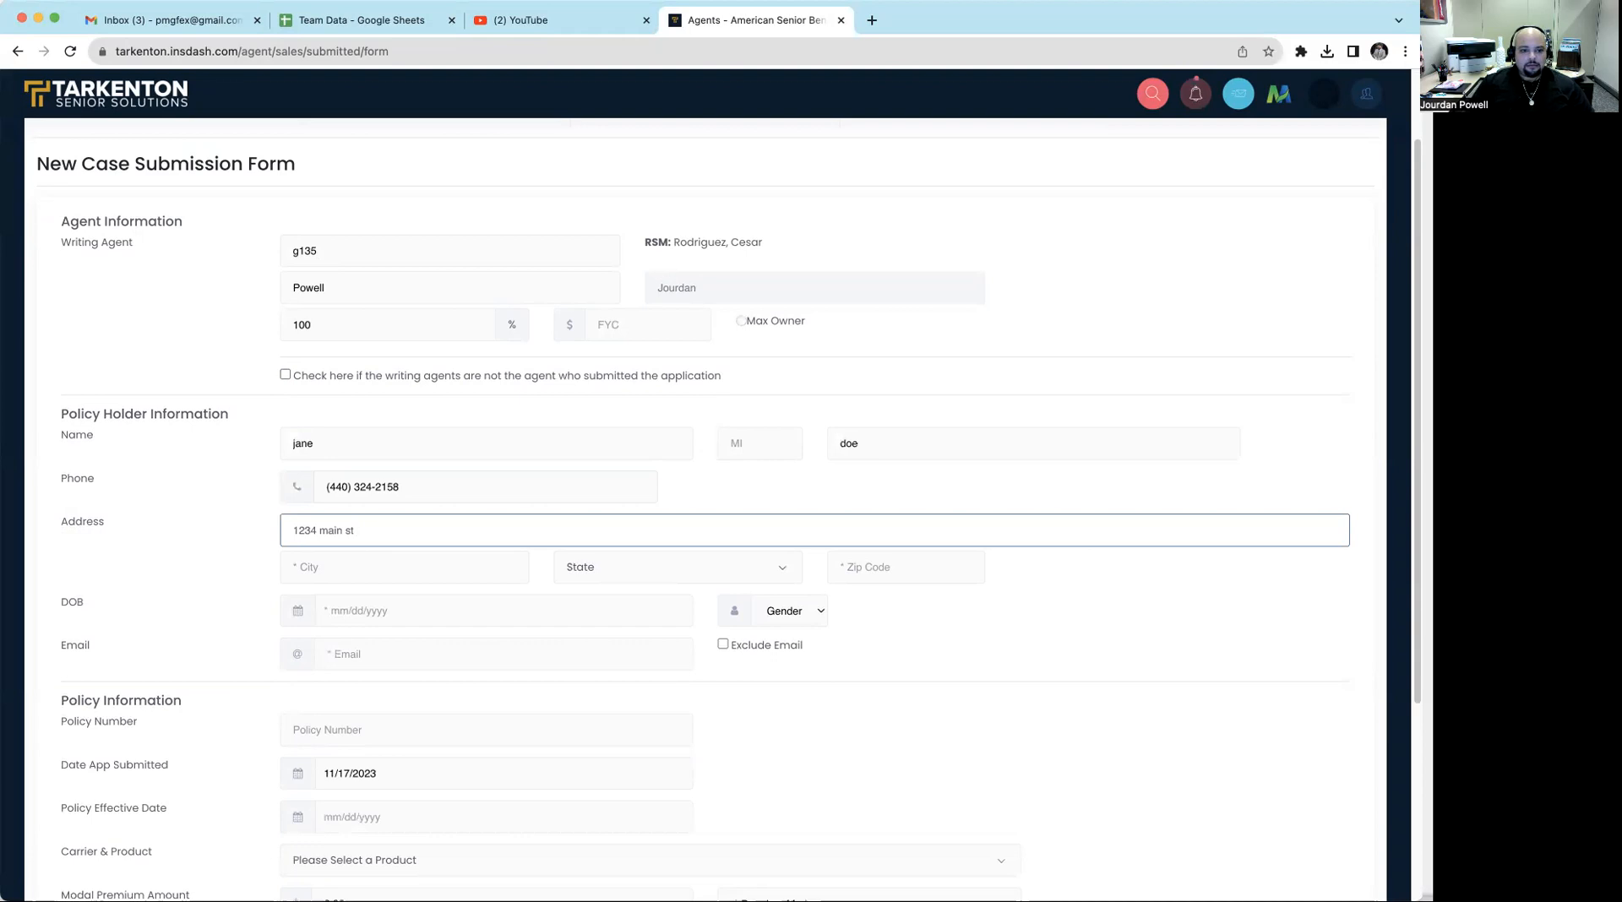
pyautogui.write('t')
pyautogui.press('Tab')
pyautogui.write('e')
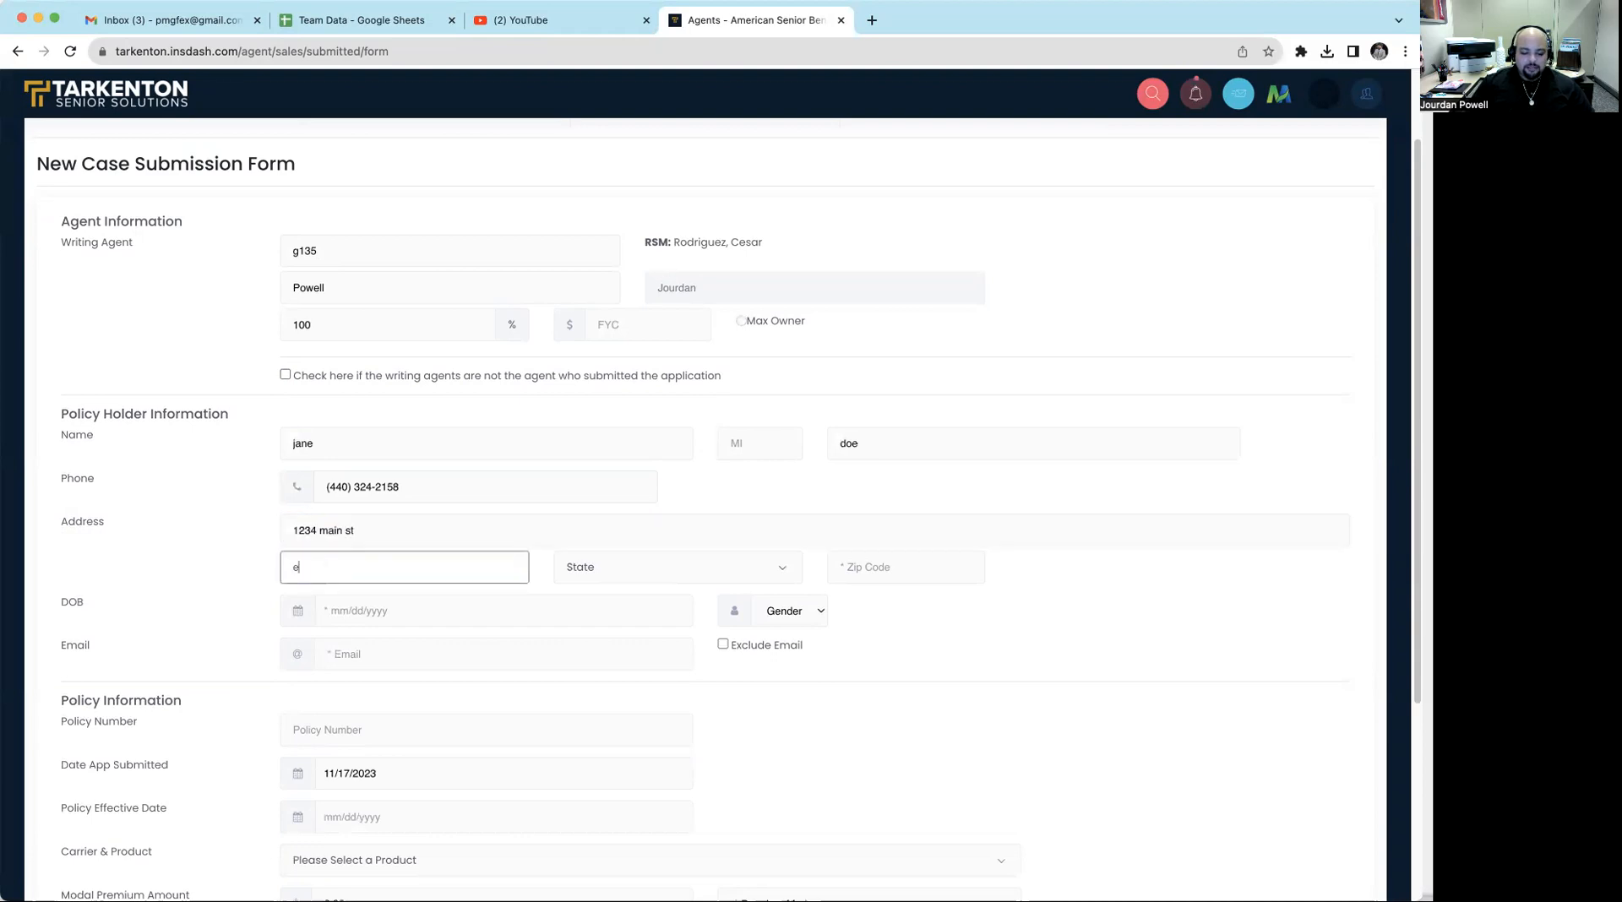
pyautogui.write('lyria')
# - Set the policy holder's state to Ohio and enter the zip code
pyautogui.press('Tab')
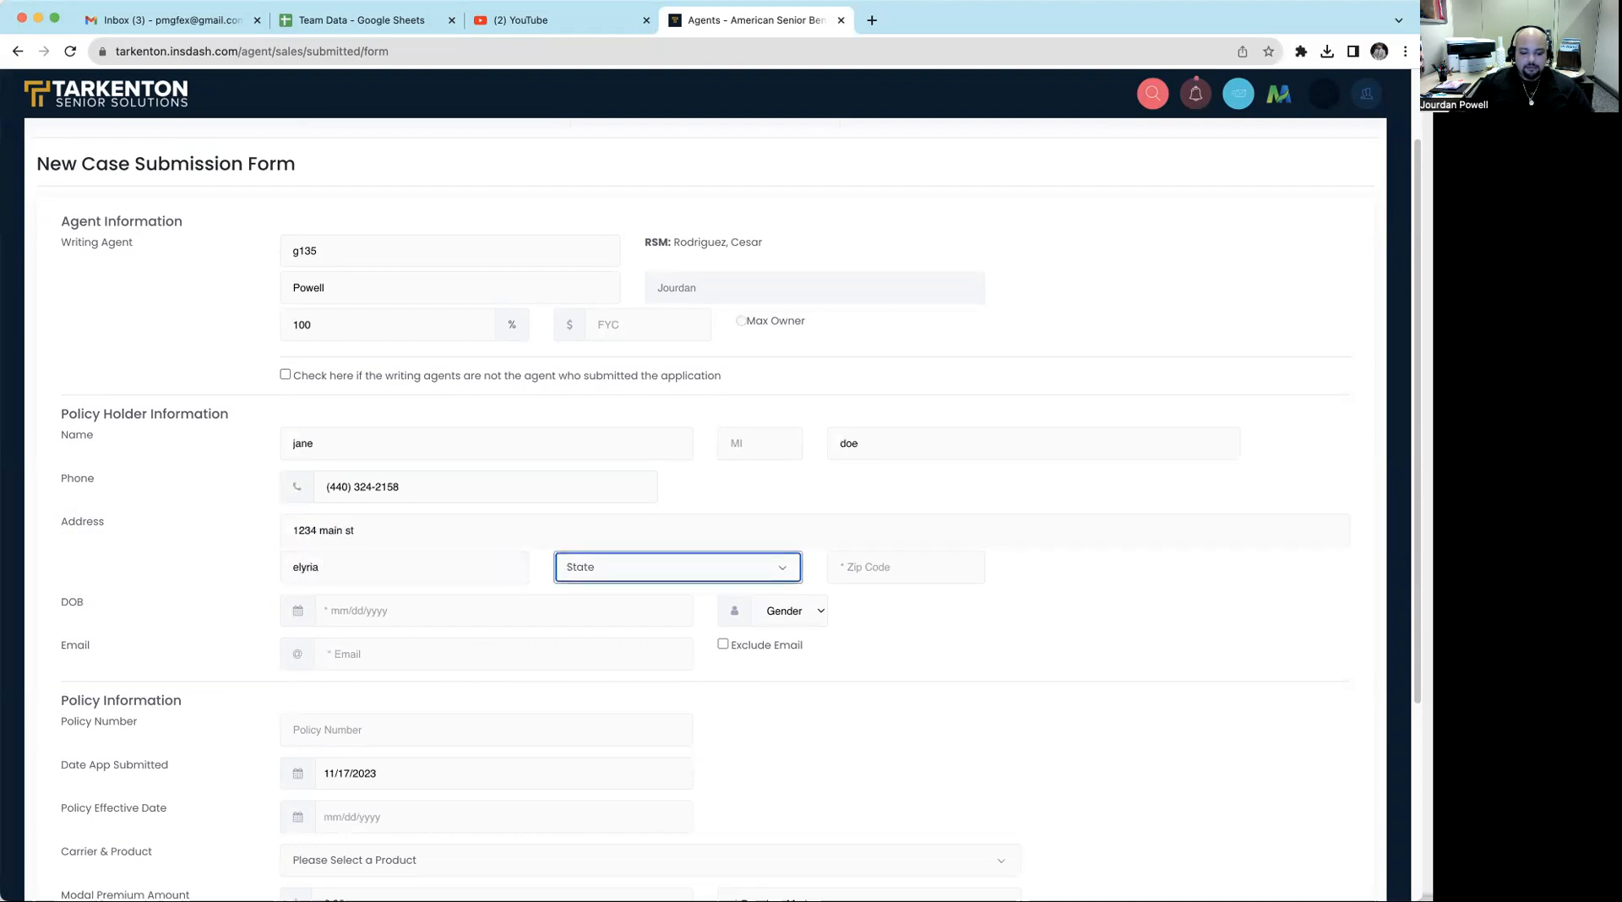
pyautogui.write('oh')
pyautogui.press('Return')
pyautogui.press('Tab')
pyautogui.write('440')
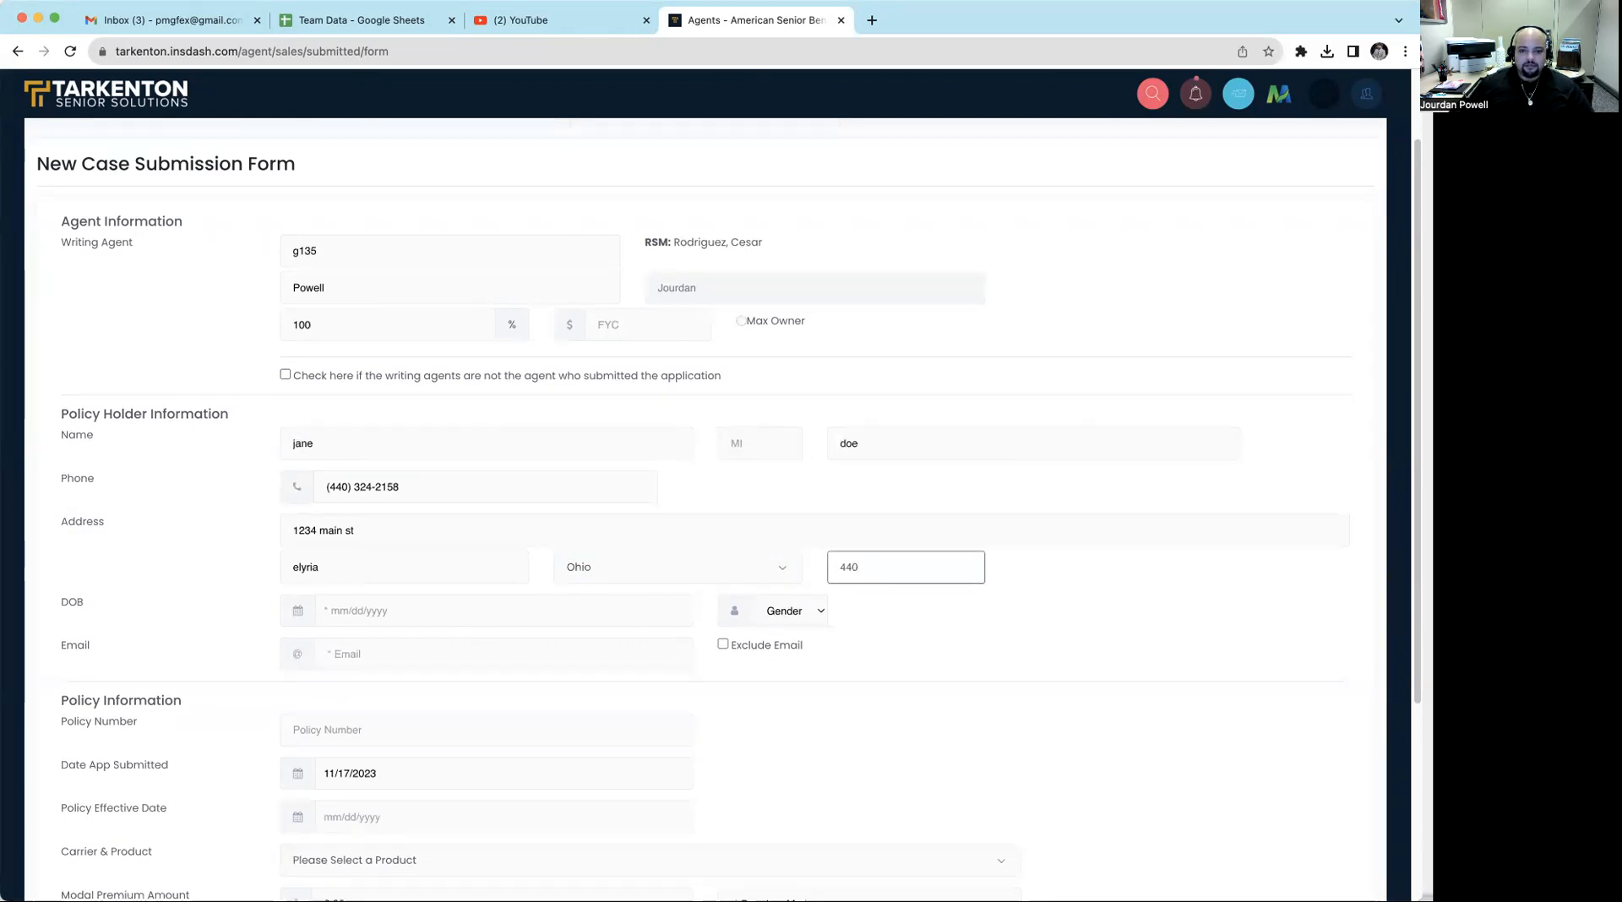
pyautogui.write('35')
# - Enter the policy holder's date of birth
pyautogui.press('Tab')
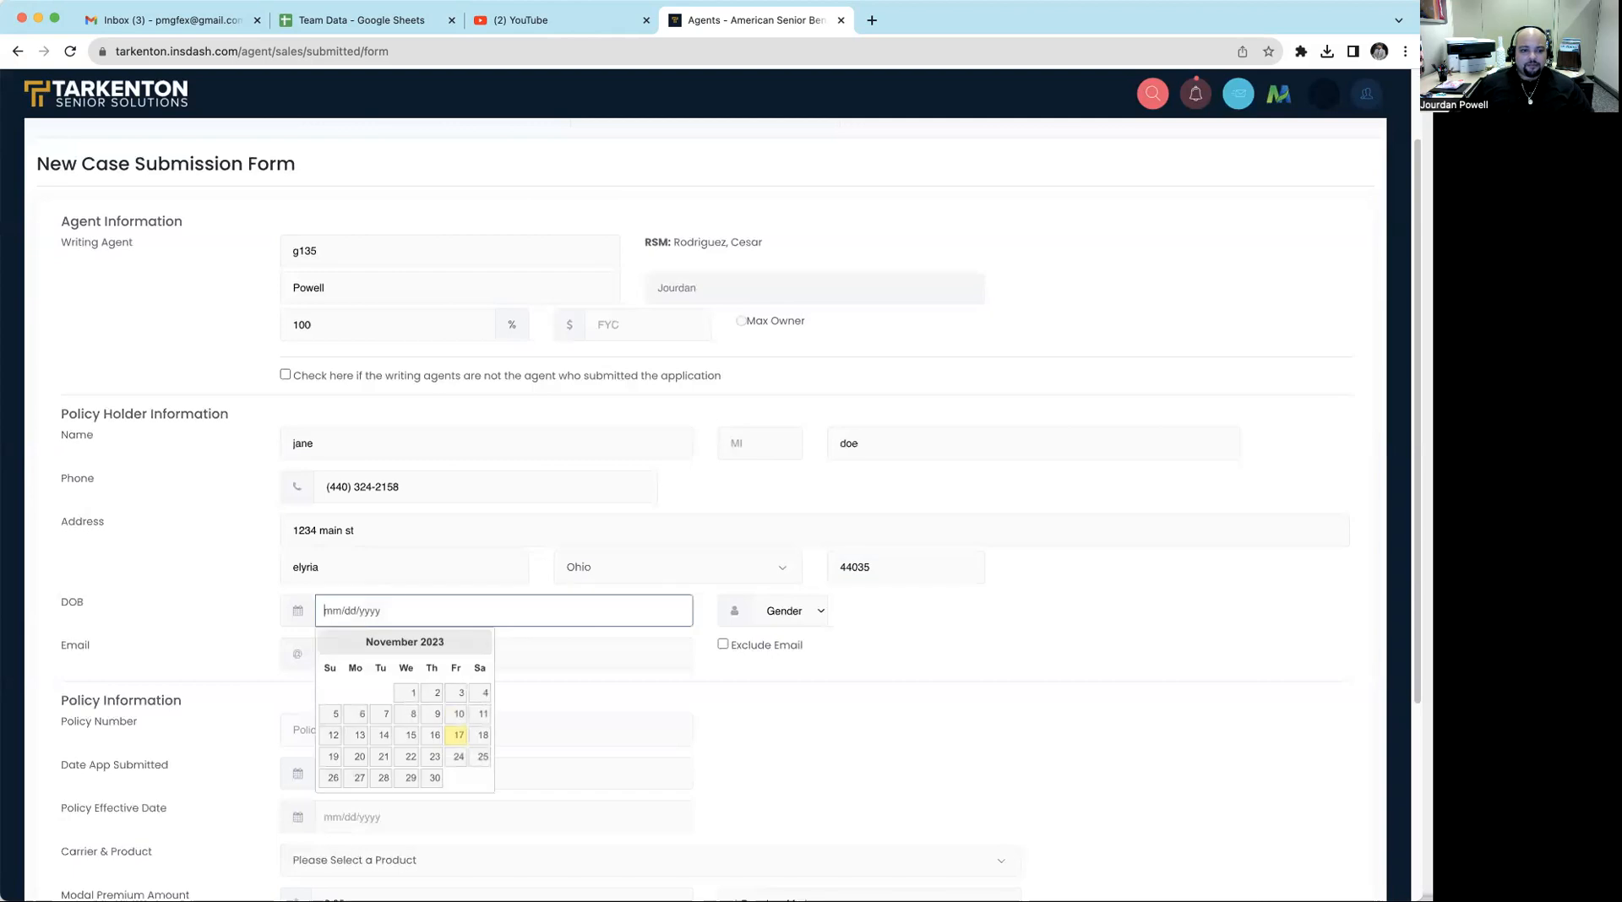
pyautogui.write('08/')
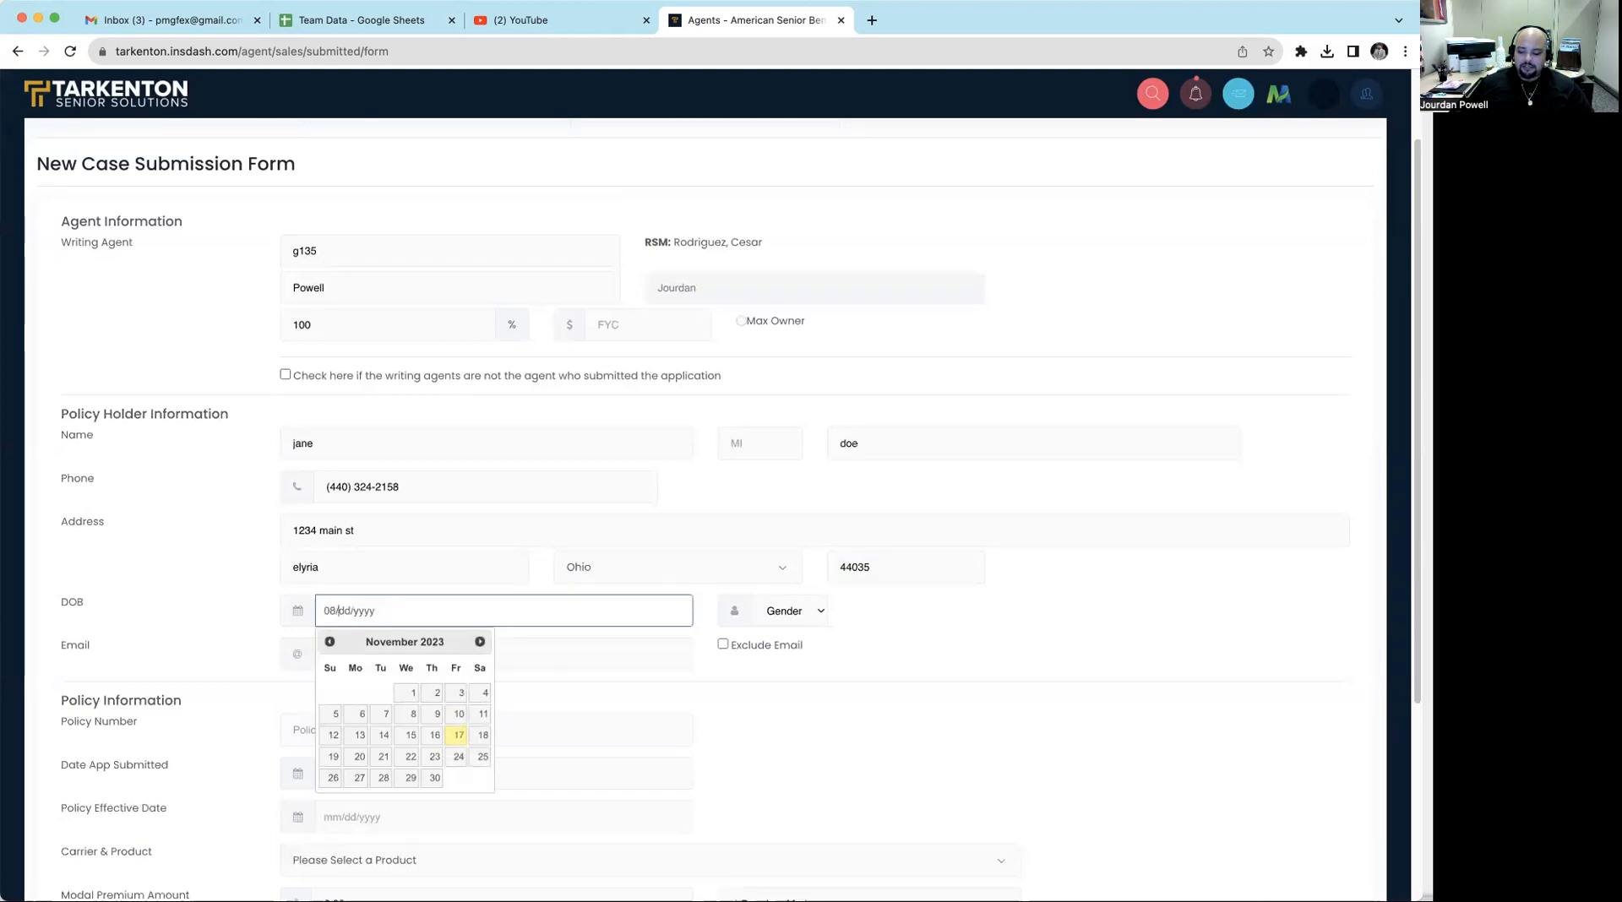
pyautogui.write('19/19')
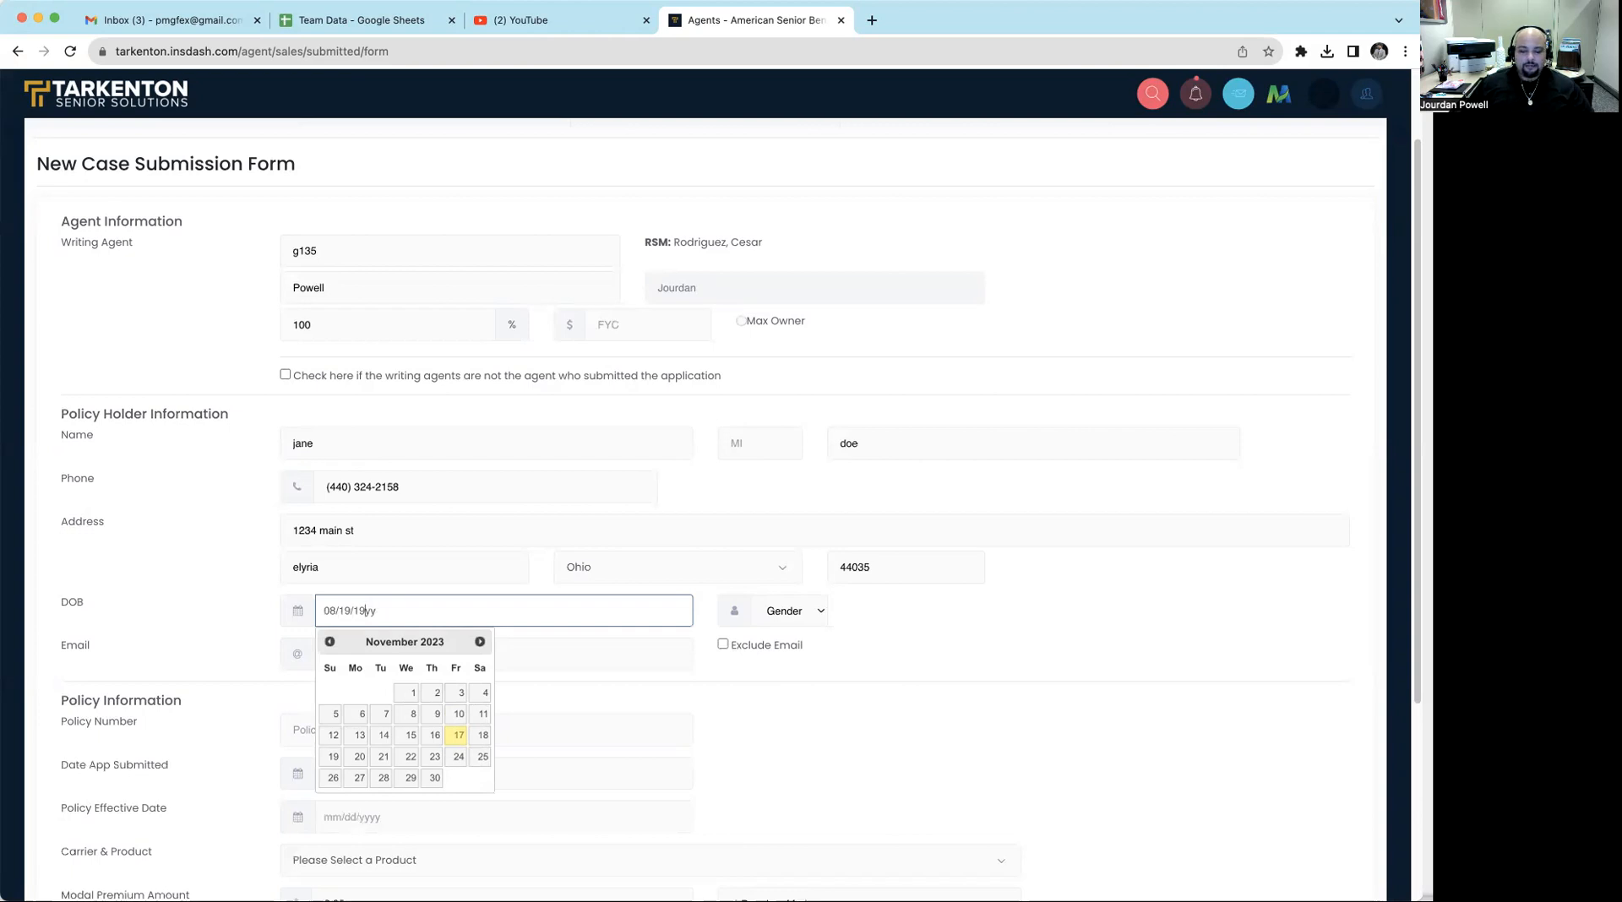
pyautogui.write('69')
pyautogui.press('Tab')
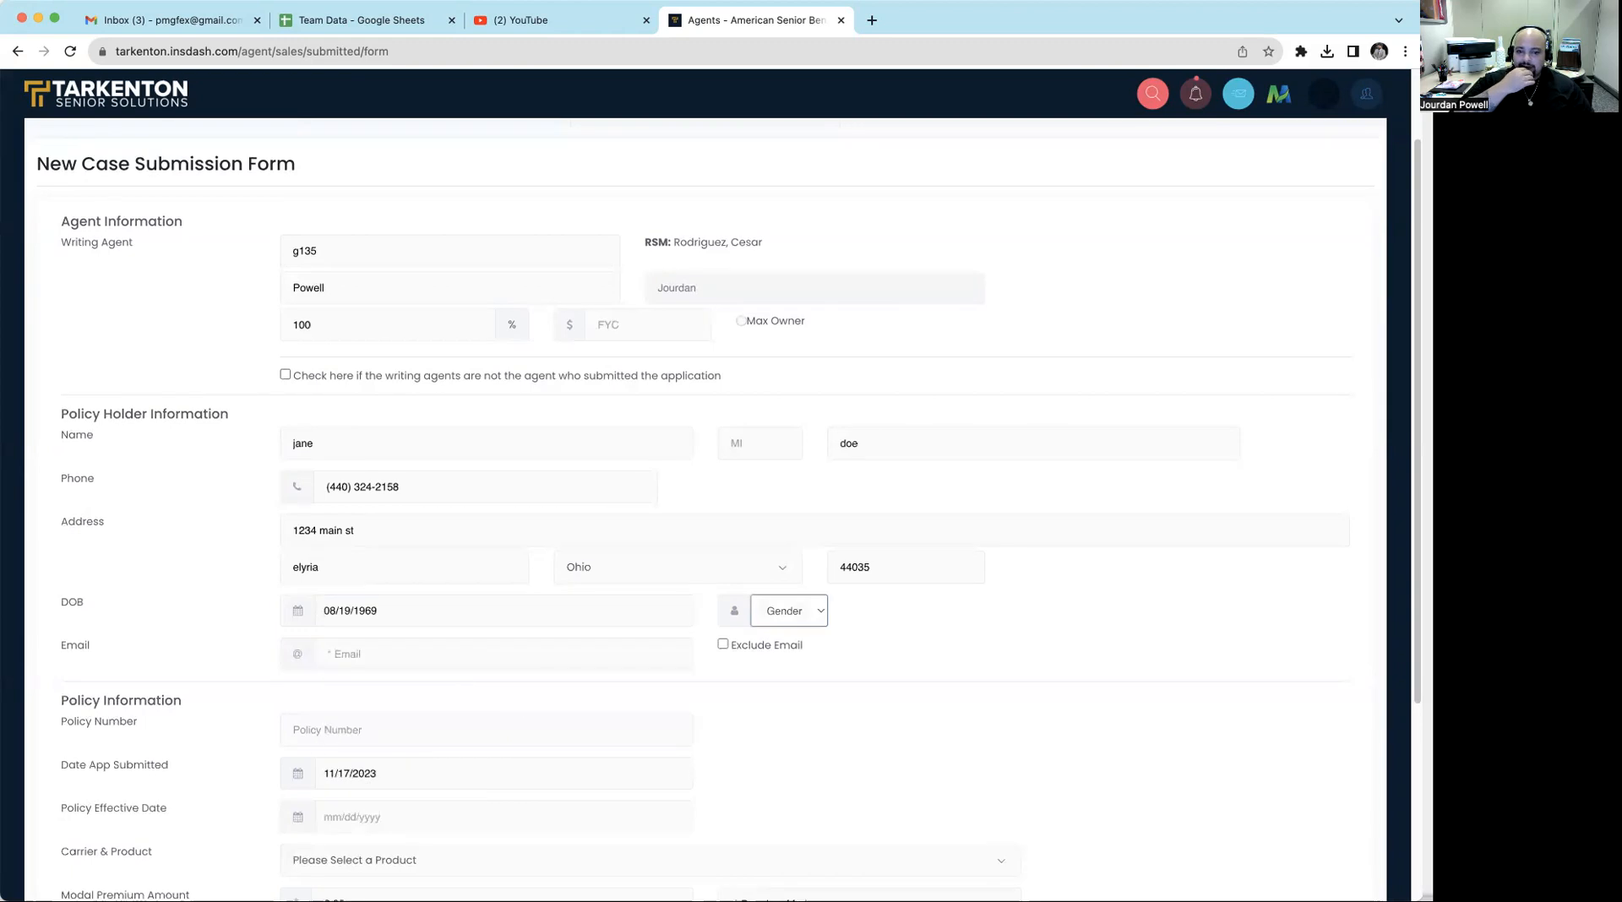
# - Set the policy holder's gender to F and exclude the email from the submission
pyautogui.click(813, 614)
pyautogui.click(792, 648)
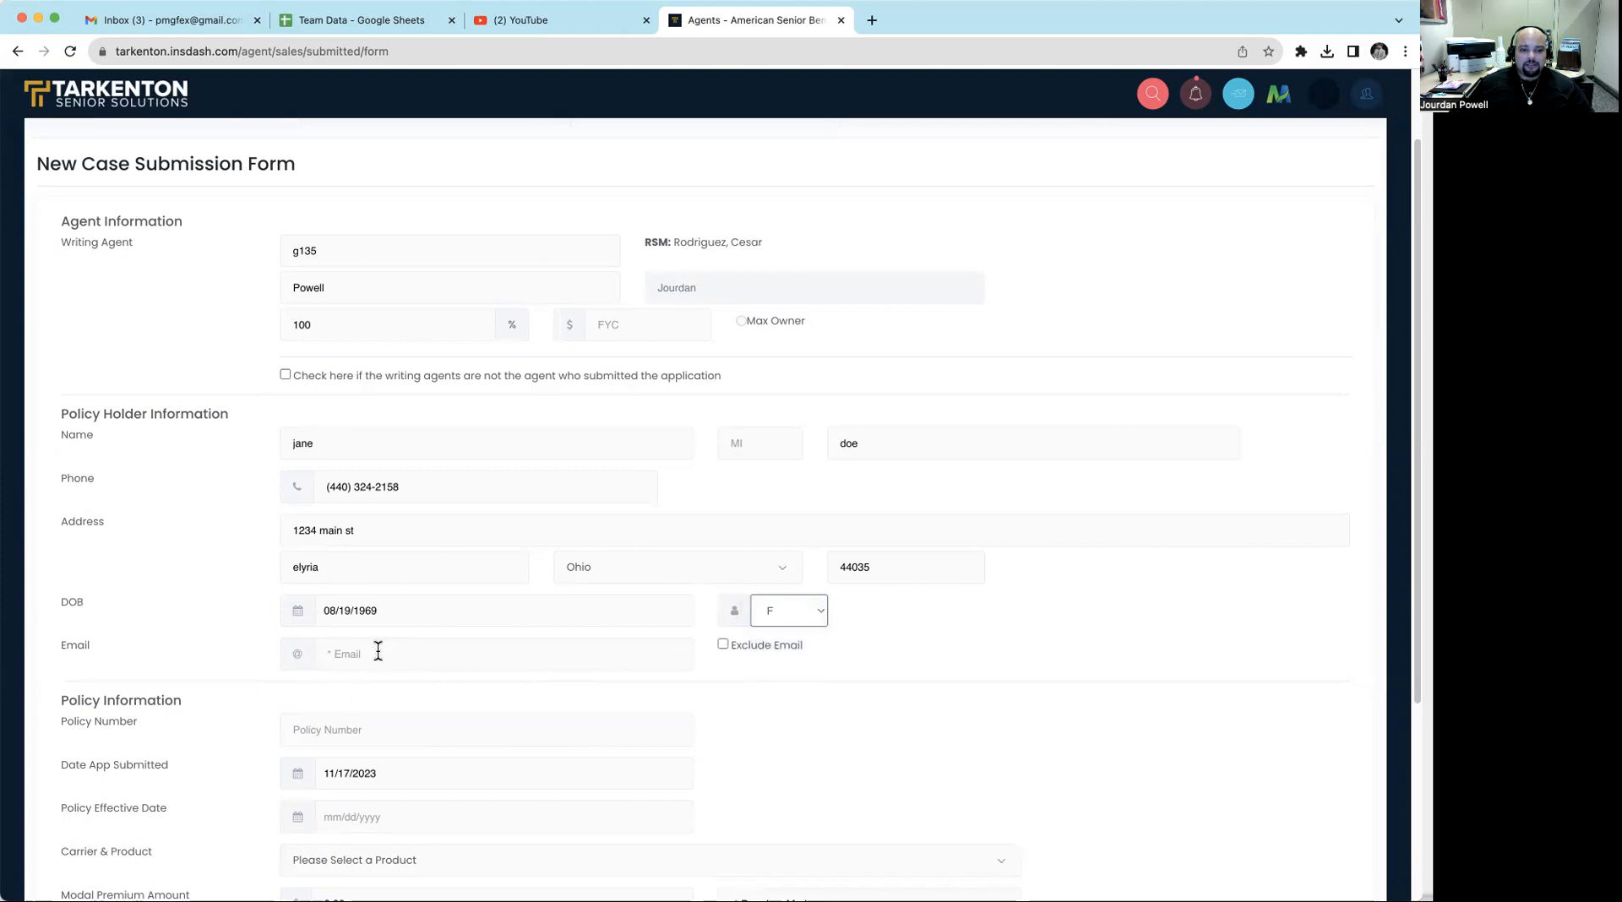
pyautogui.click(722, 644)
# - Enter the policy number in the policy information section
pyautogui.scroll(-5, 989, 596)
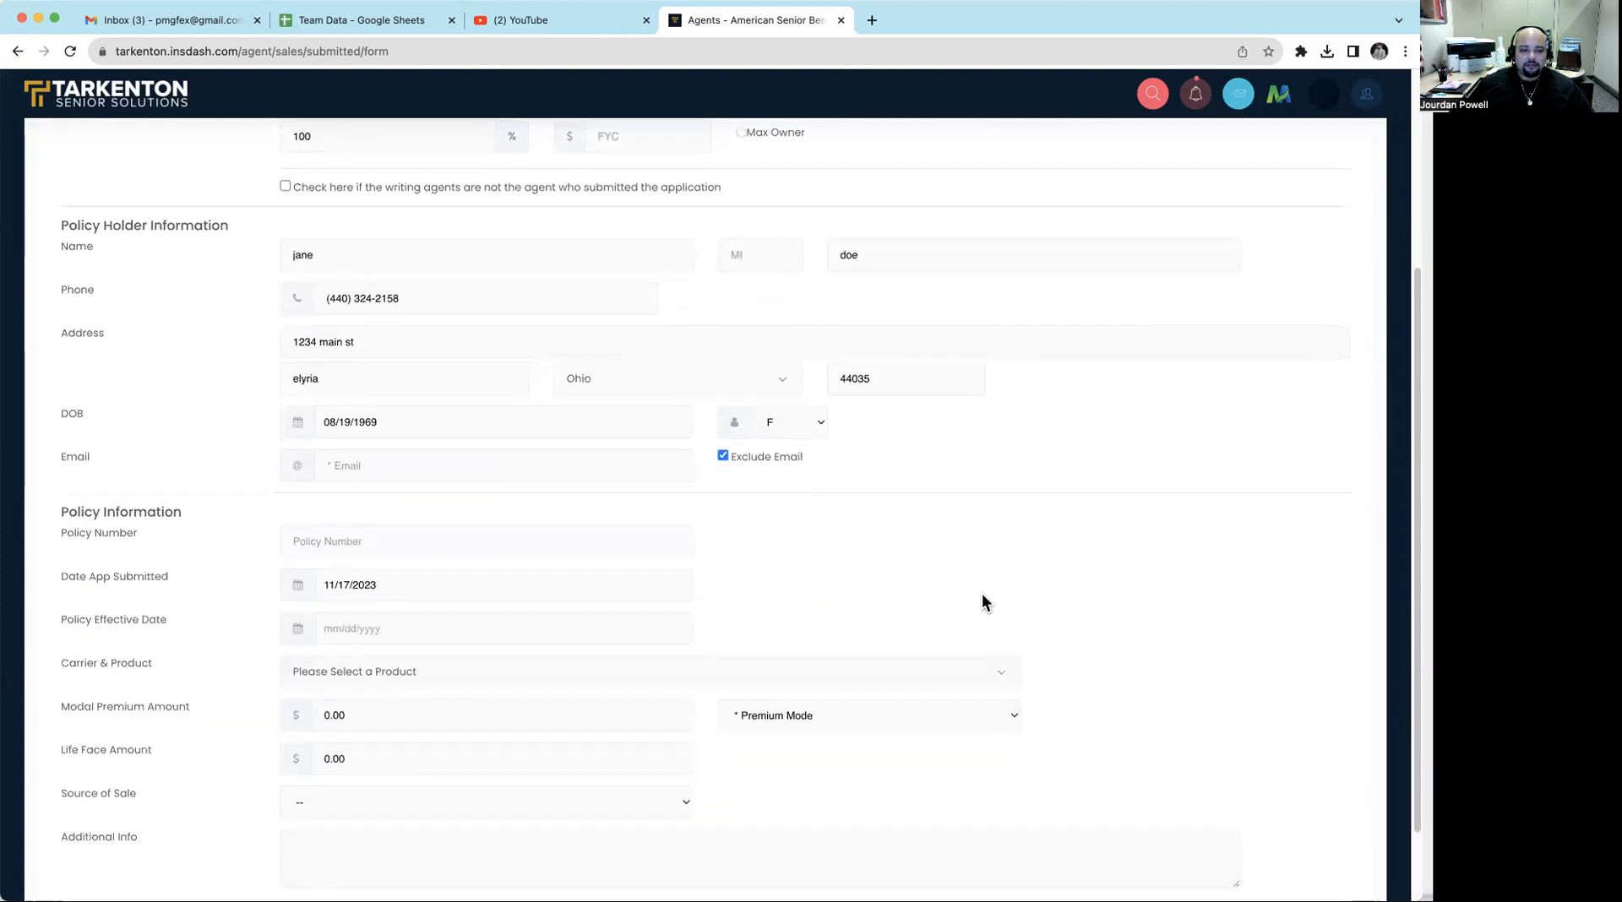
pyautogui.click(370, 538)
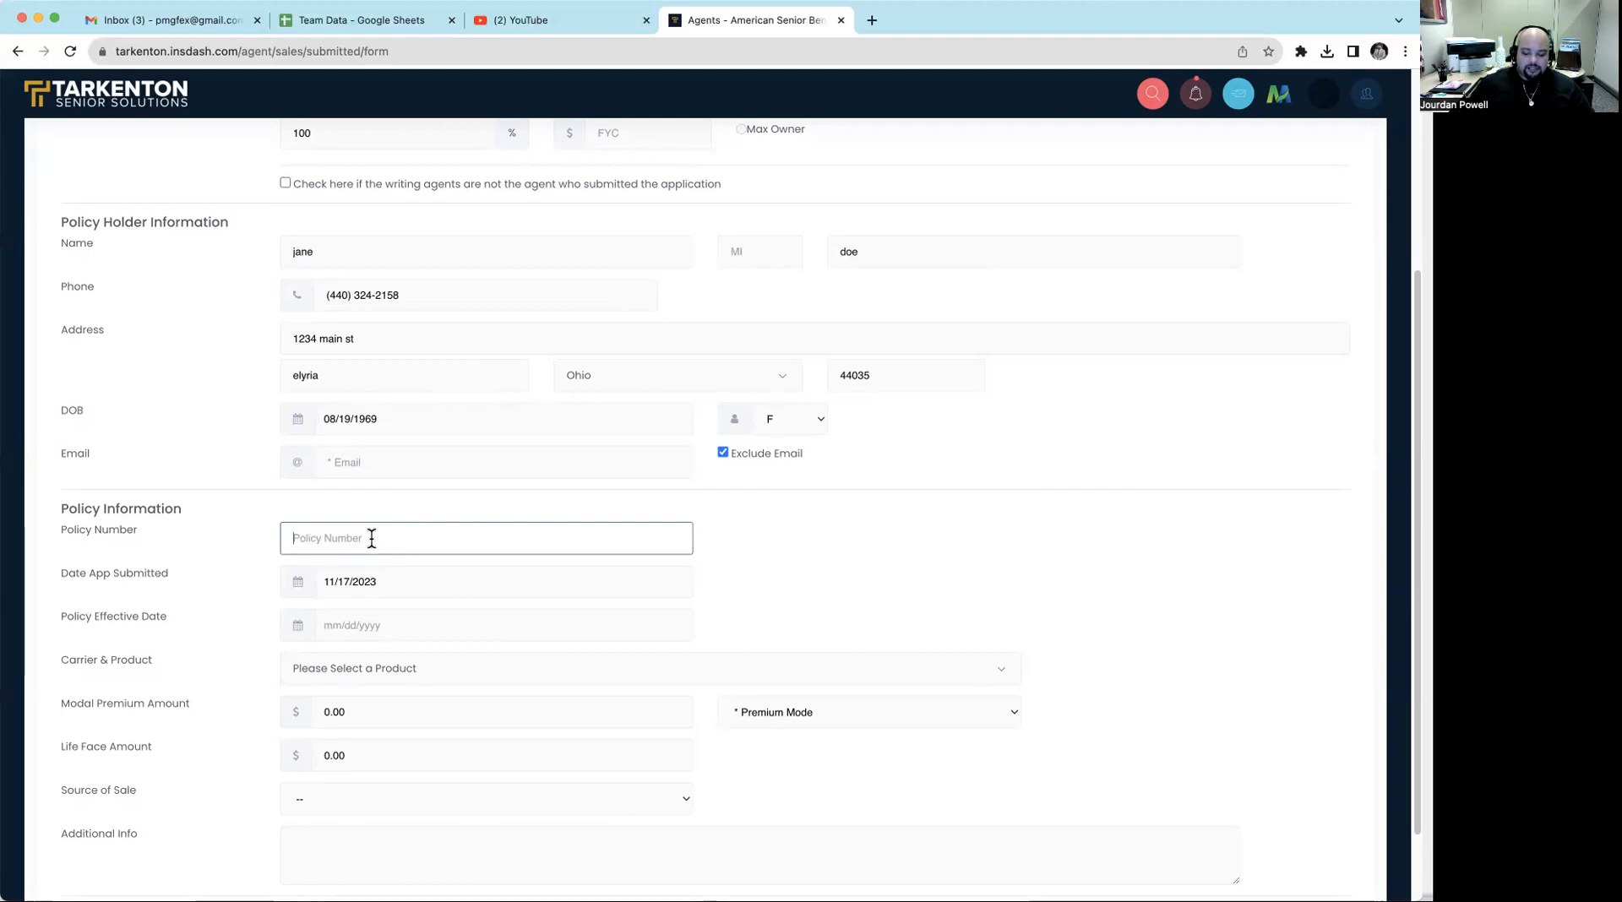
pyautogui.write('M123456789')
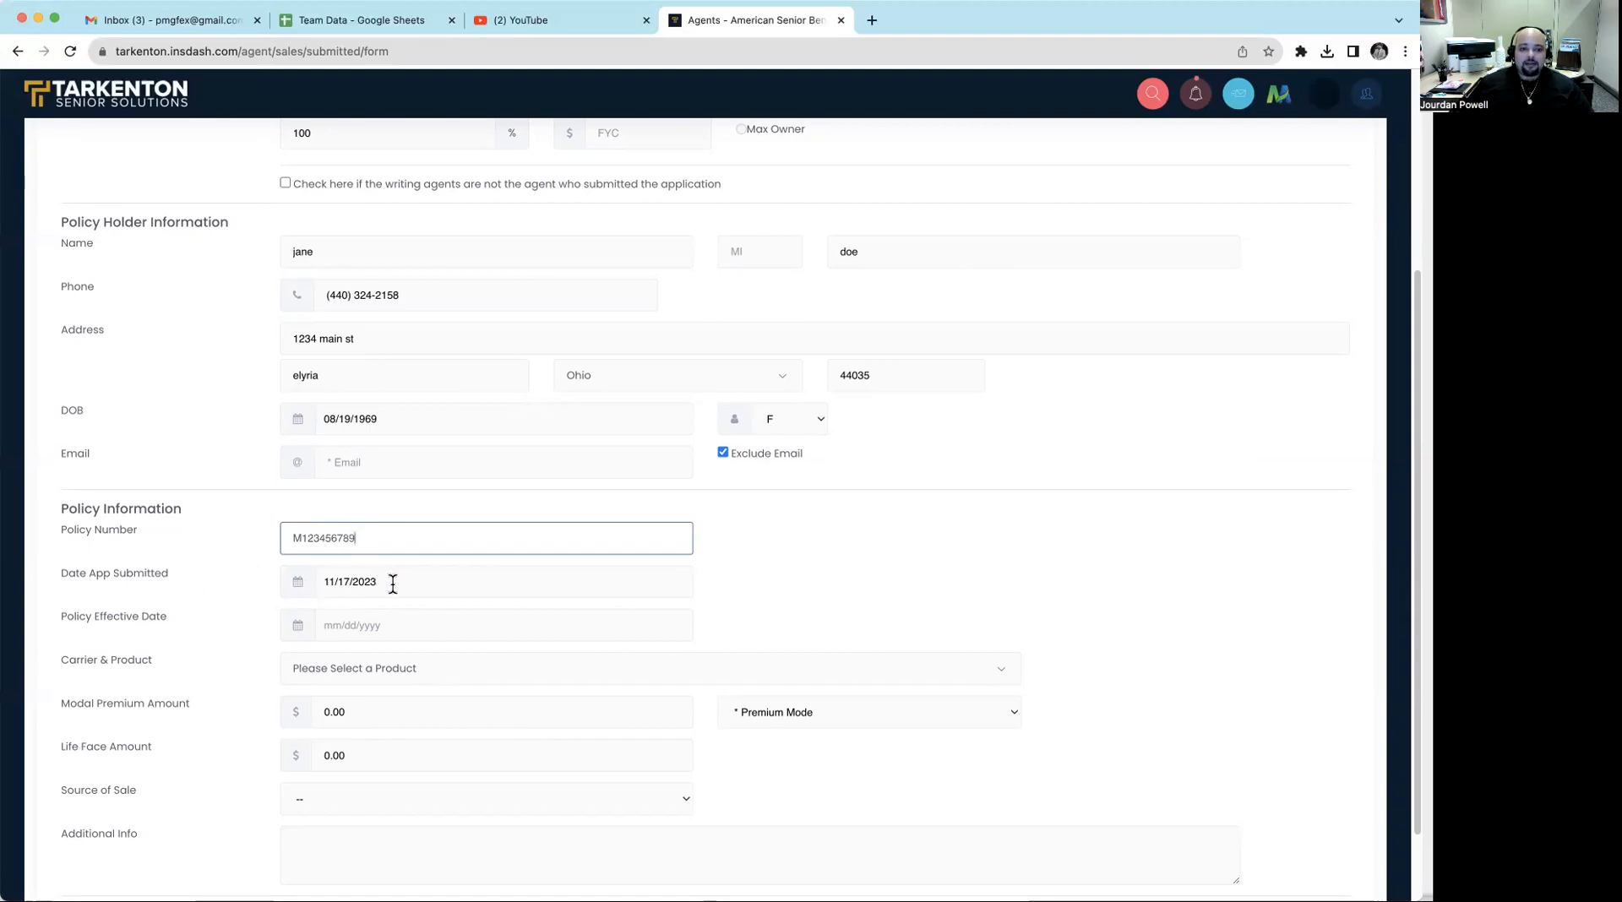
# - Look at the calendar for the application submission date, and set the policy effective date to 11/22/2023
pyautogui.click(303, 584)
pyautogui.click(365, 582)
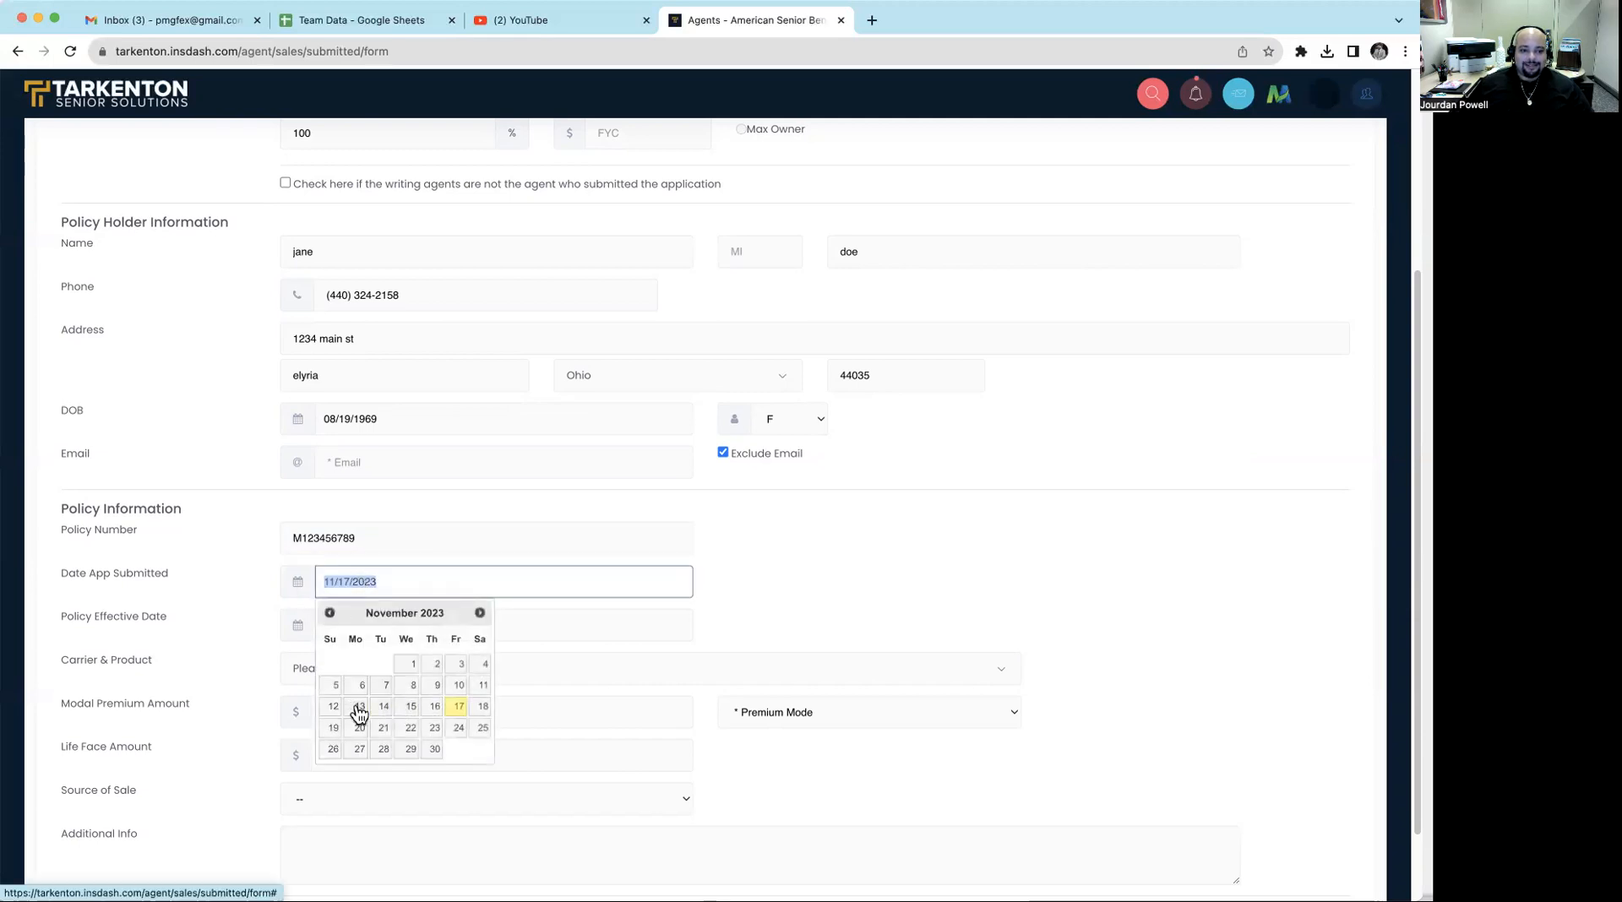
pyautogui.click(409, 578)
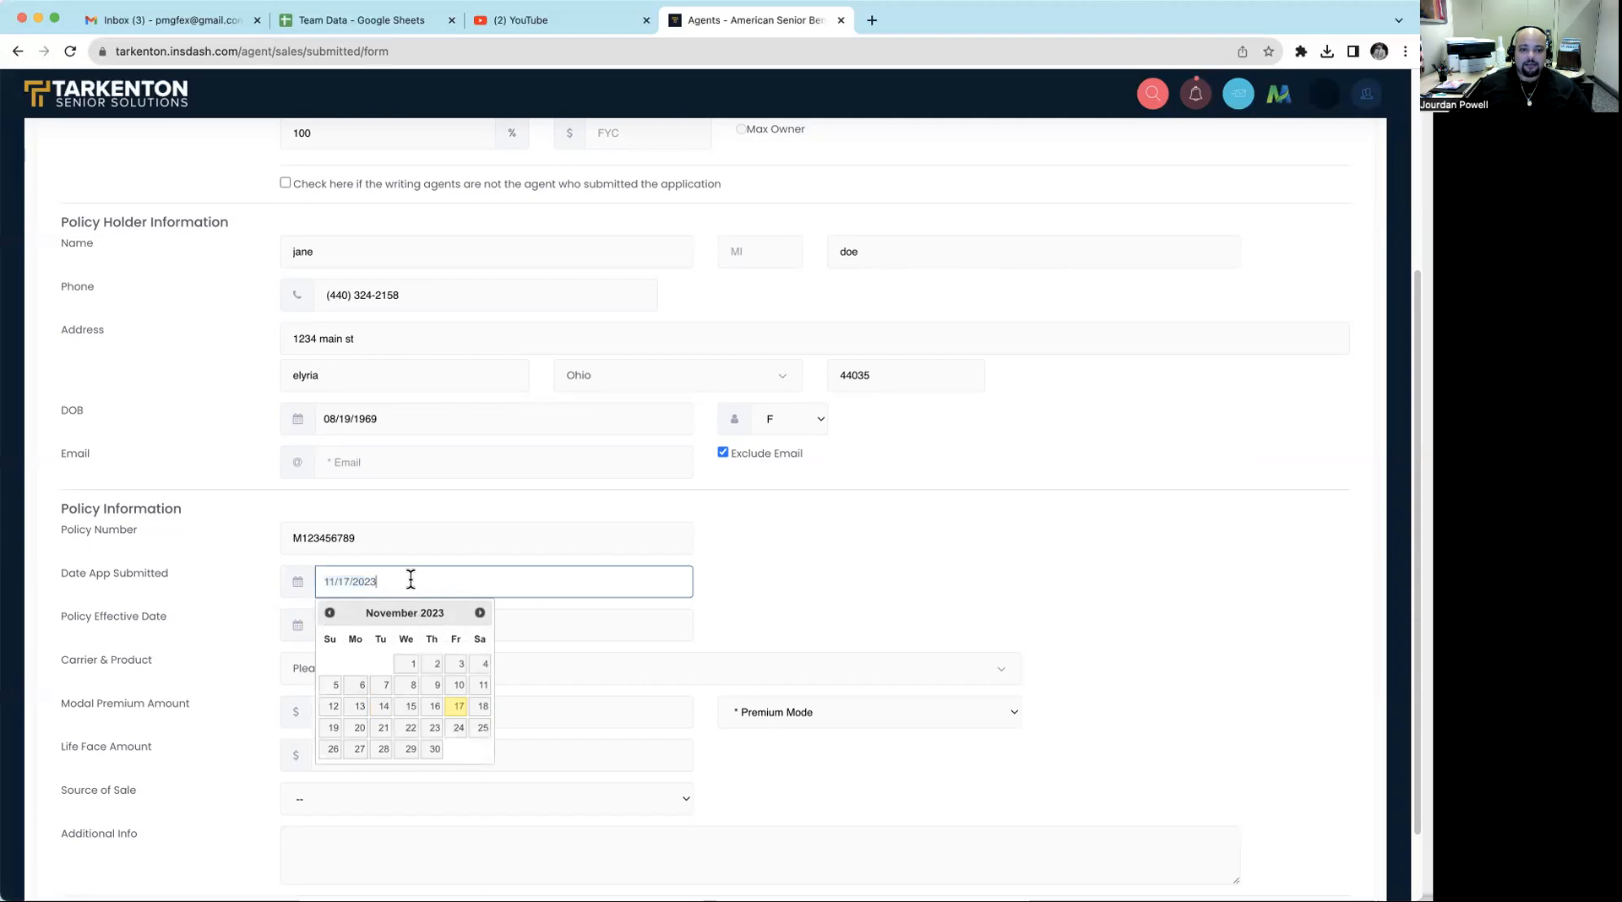
pyautogui.click(715, 596)
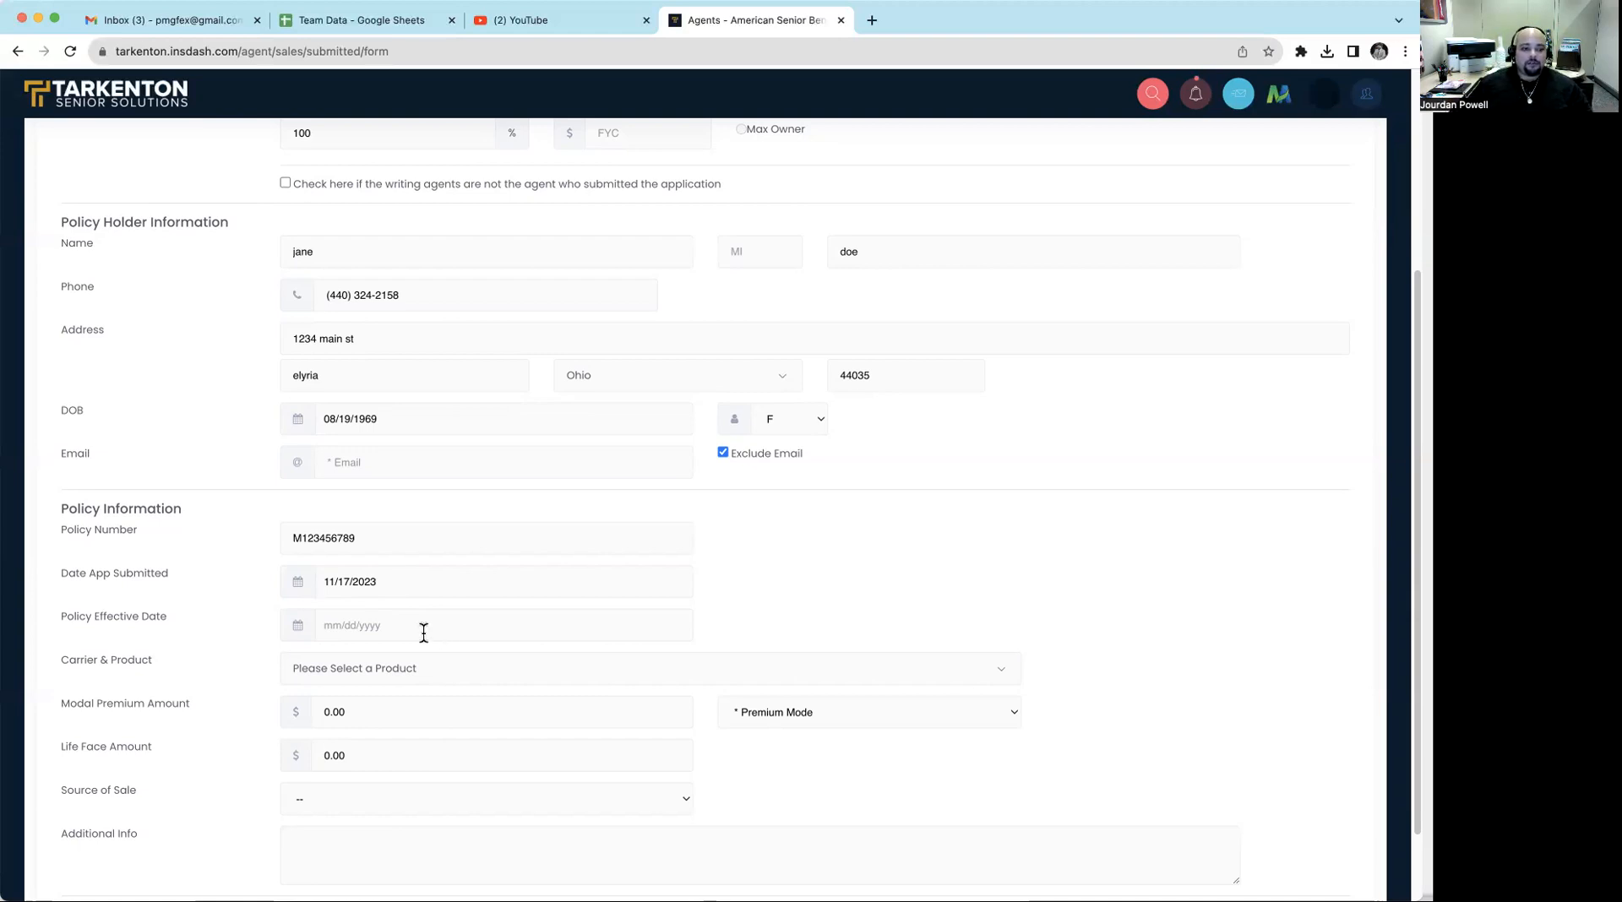
pyautogui.click(377, 630)
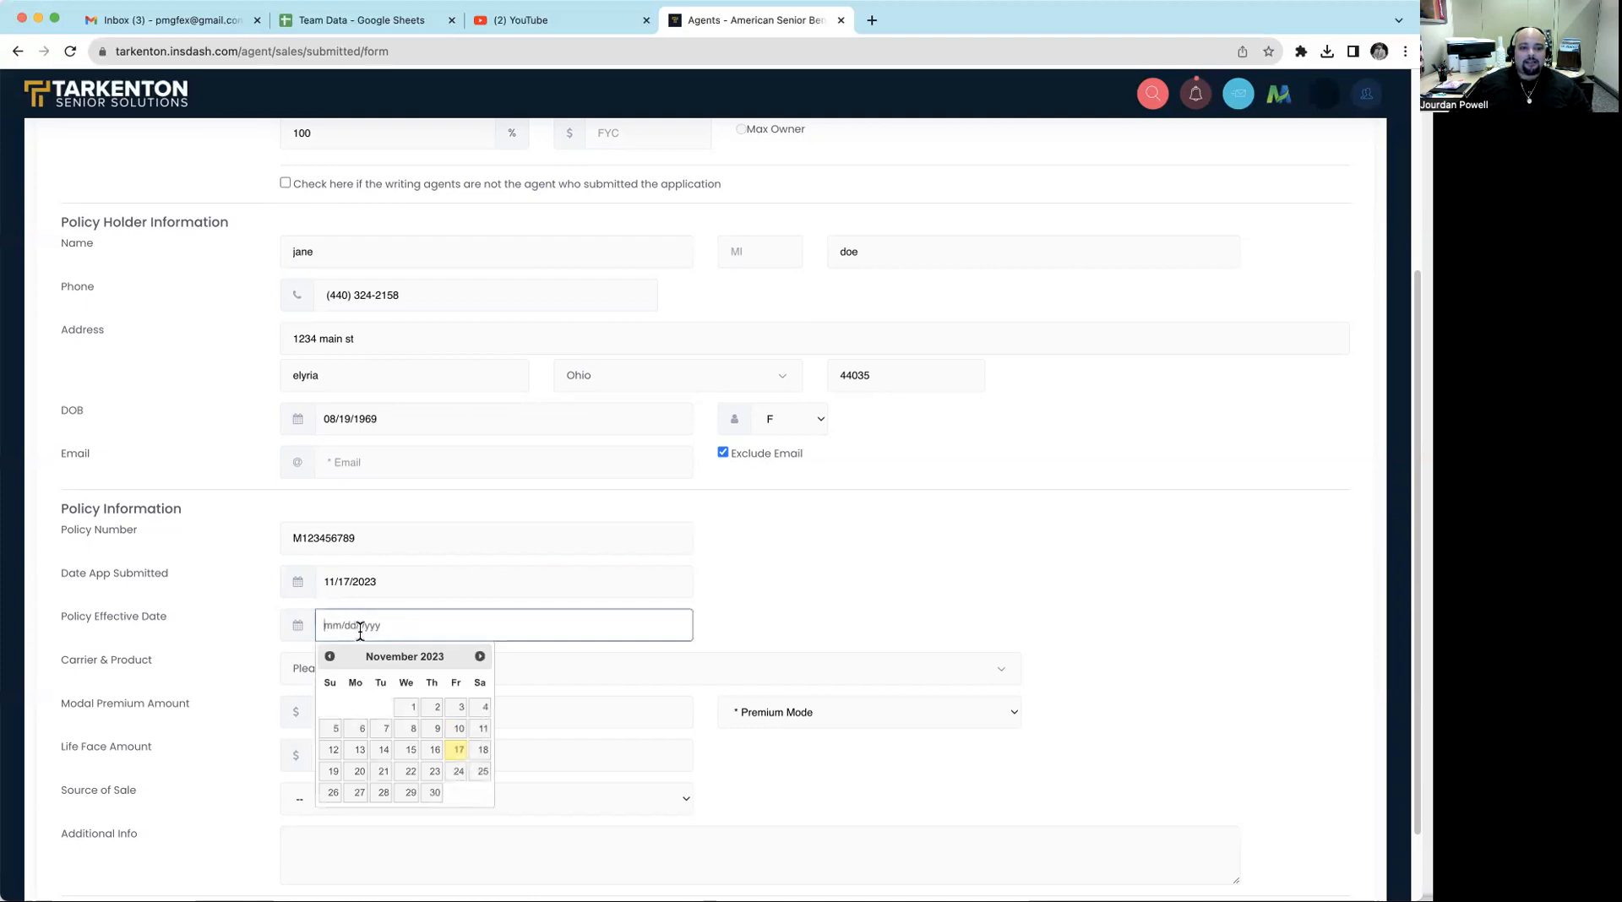
pyautogui.click(409, 774)
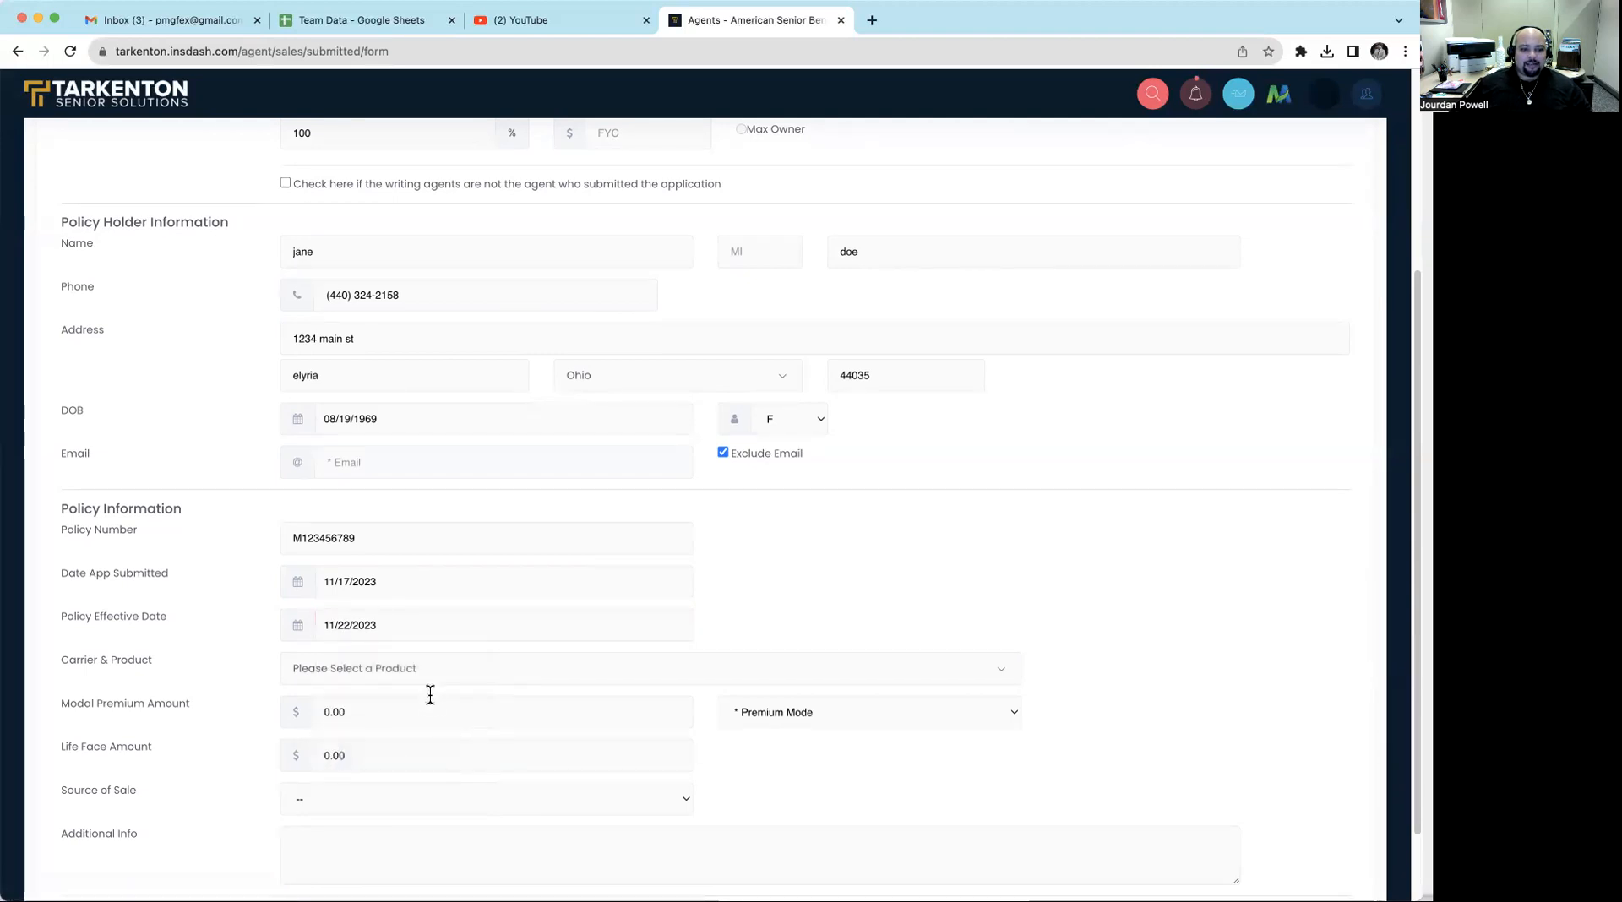
# - Browse the carrier and product list and choose American Amicable Final Expense
pyautogui.scroll(-2, 558, 645)
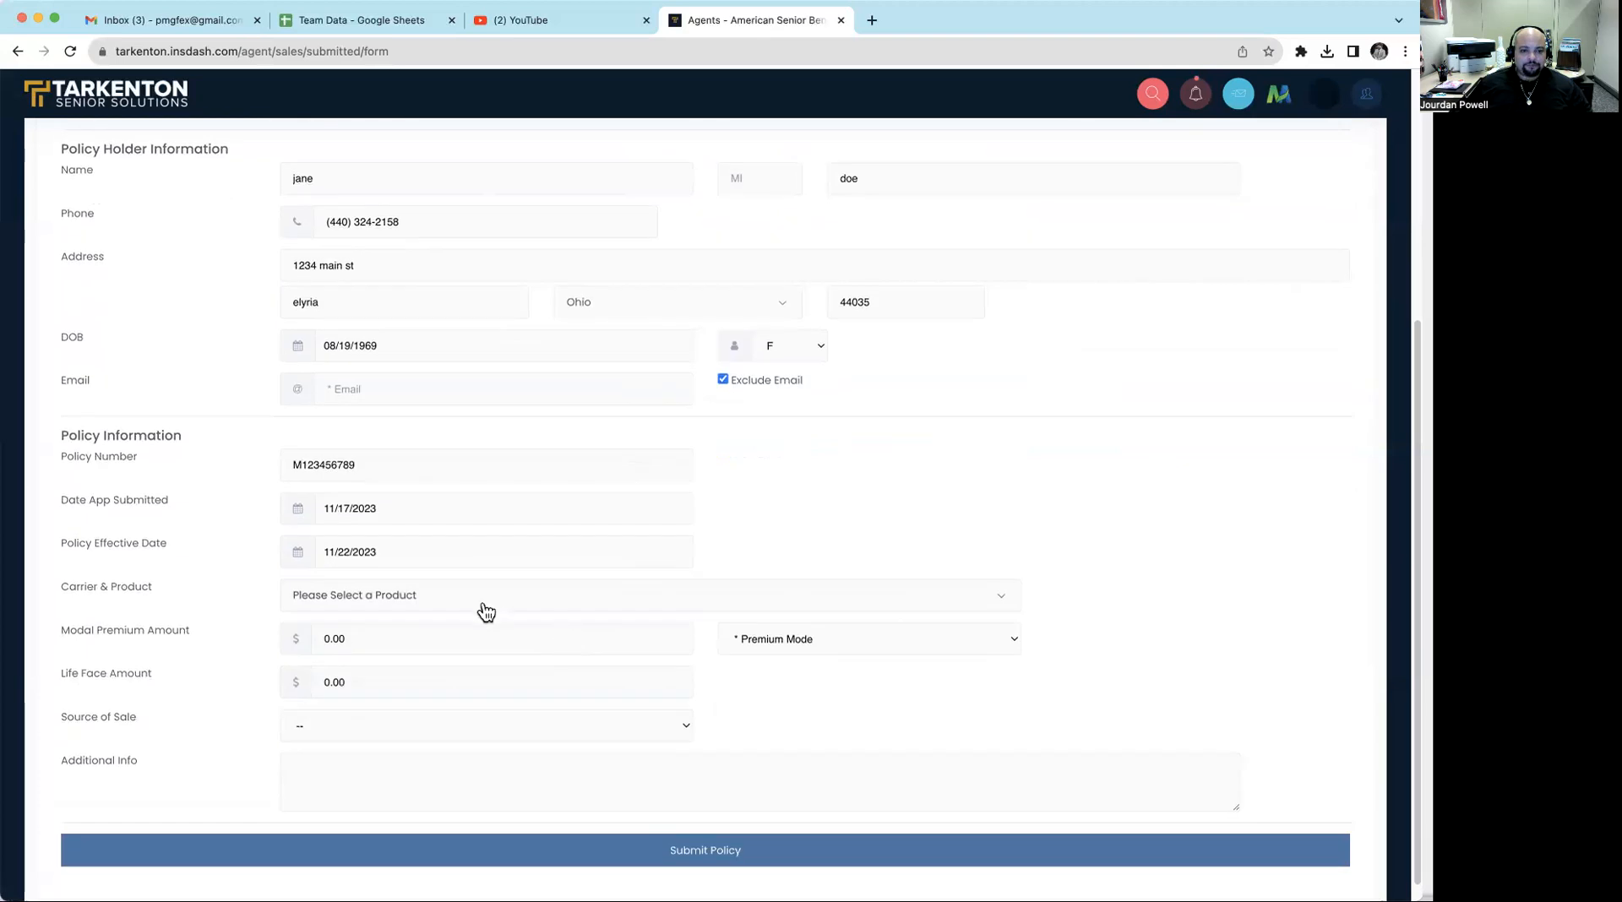
pyautogui.click(486, 609)
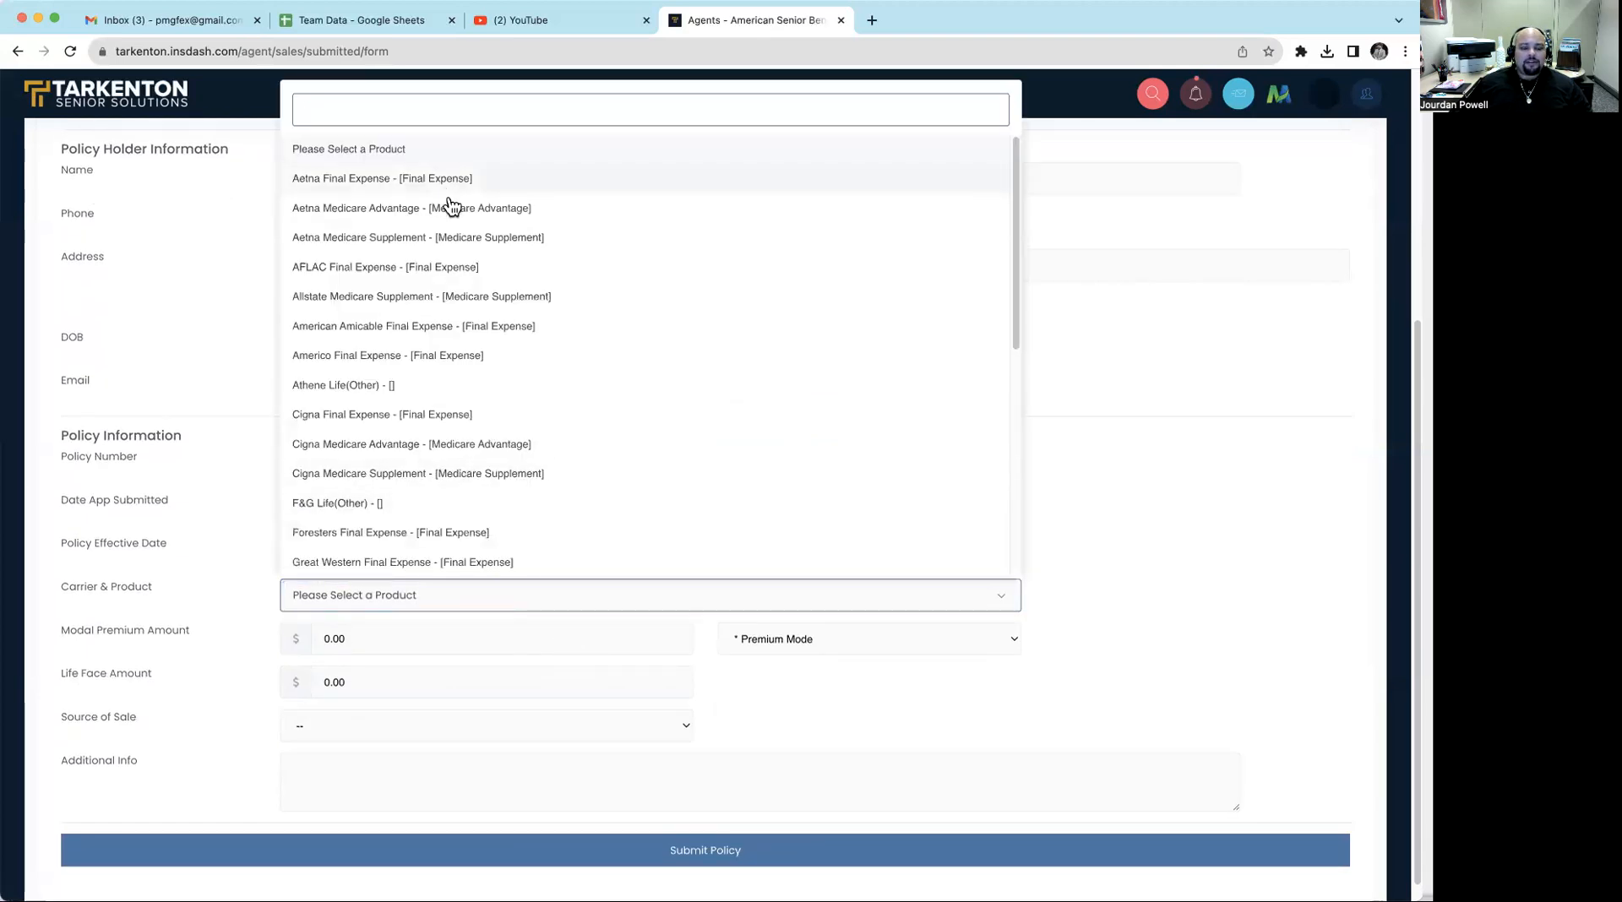
pyautogui.scroll(-1, 451, 216)
pyautogui.scroll(-10, 451, 218)
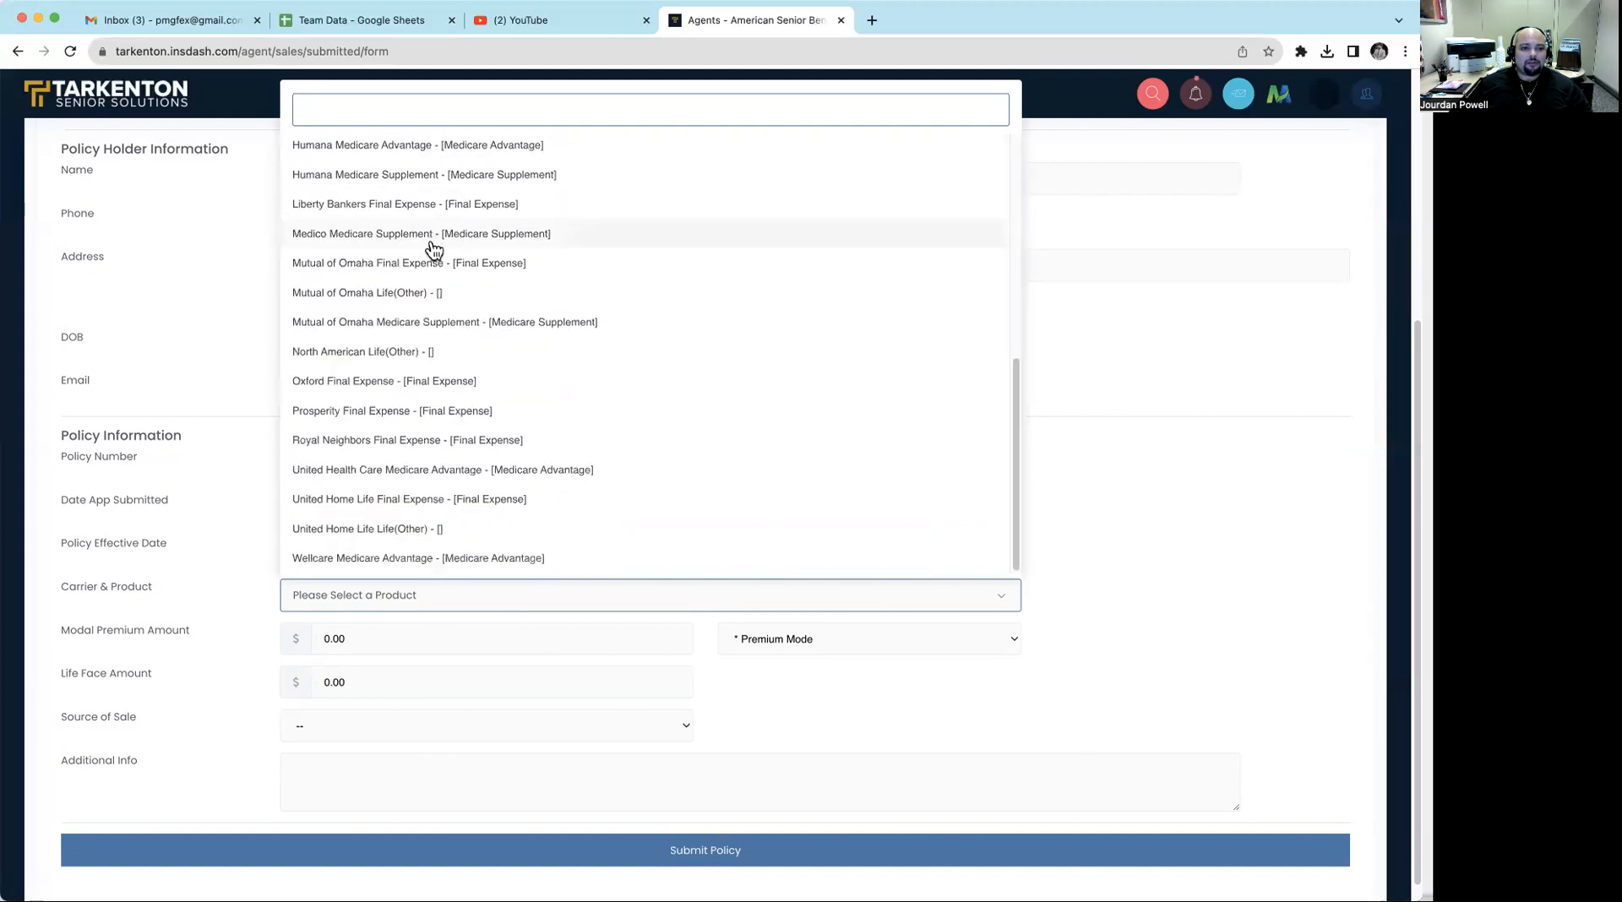
pyautogui.scroll(-1, 442, 461)
pyautogui.scroll(15, 471, 424)
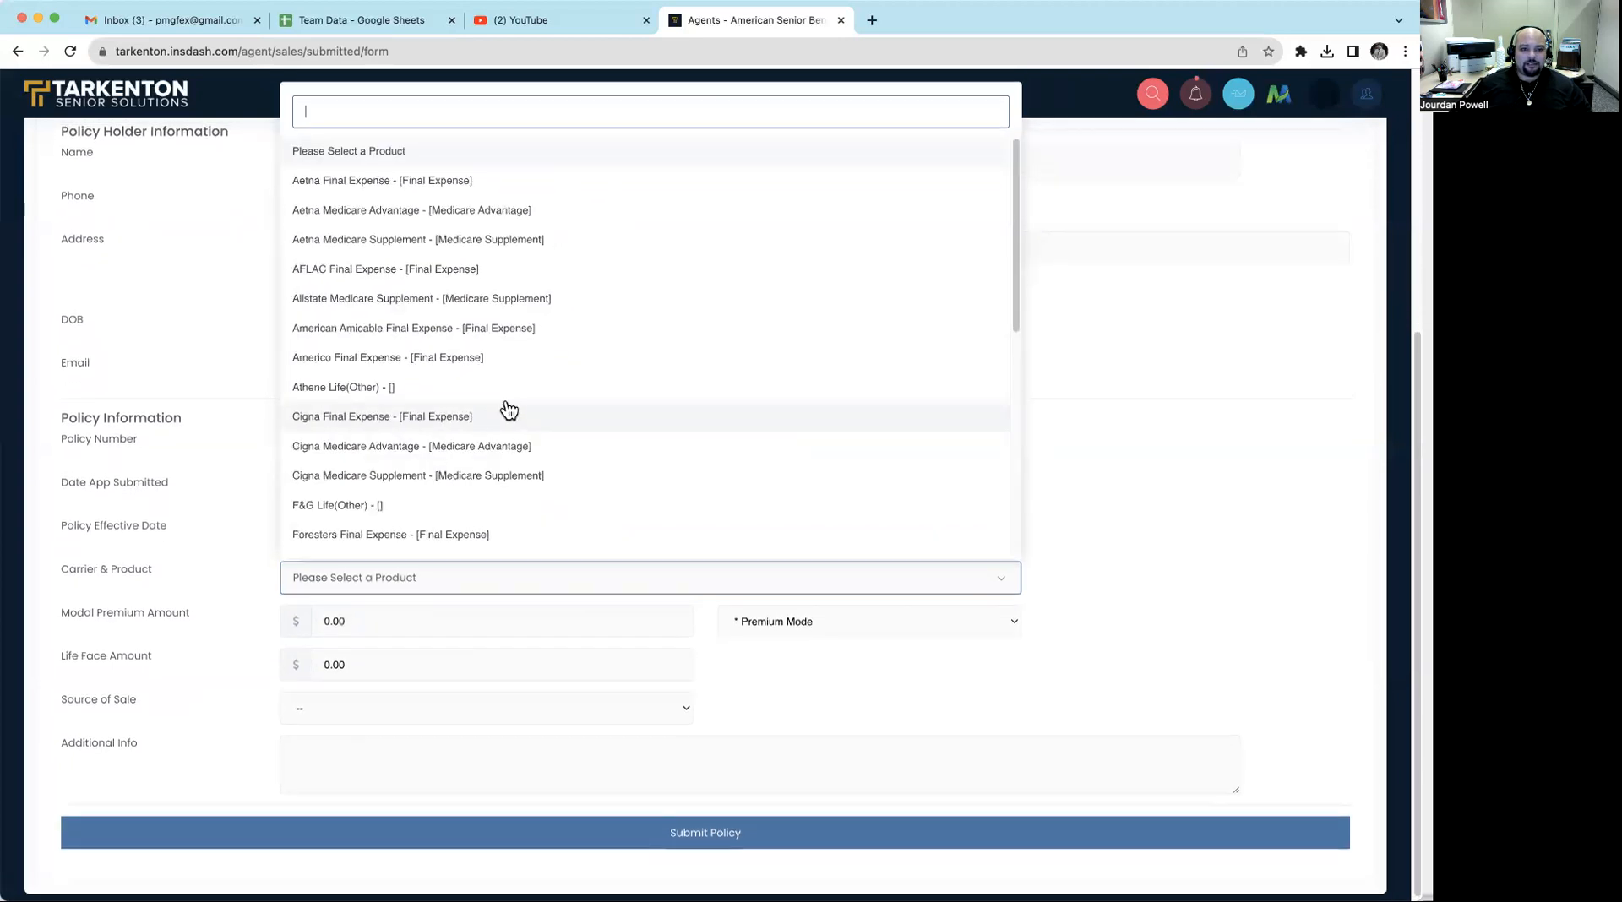
pyautogui.scroll(5, 508, 411)
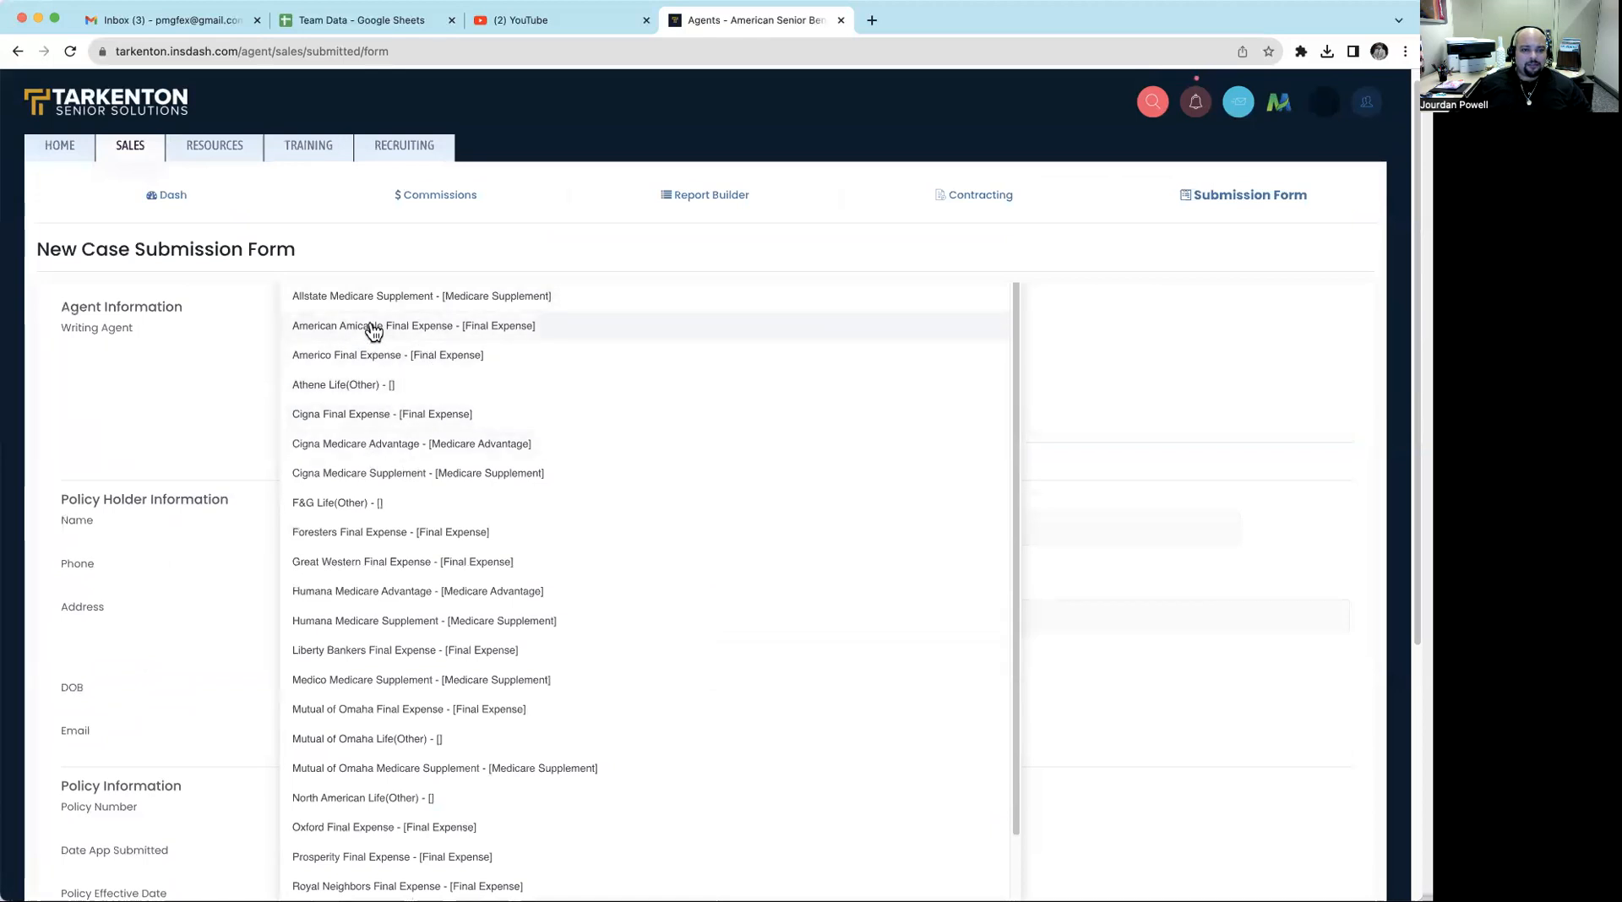
pyautogui.click(376, 327)
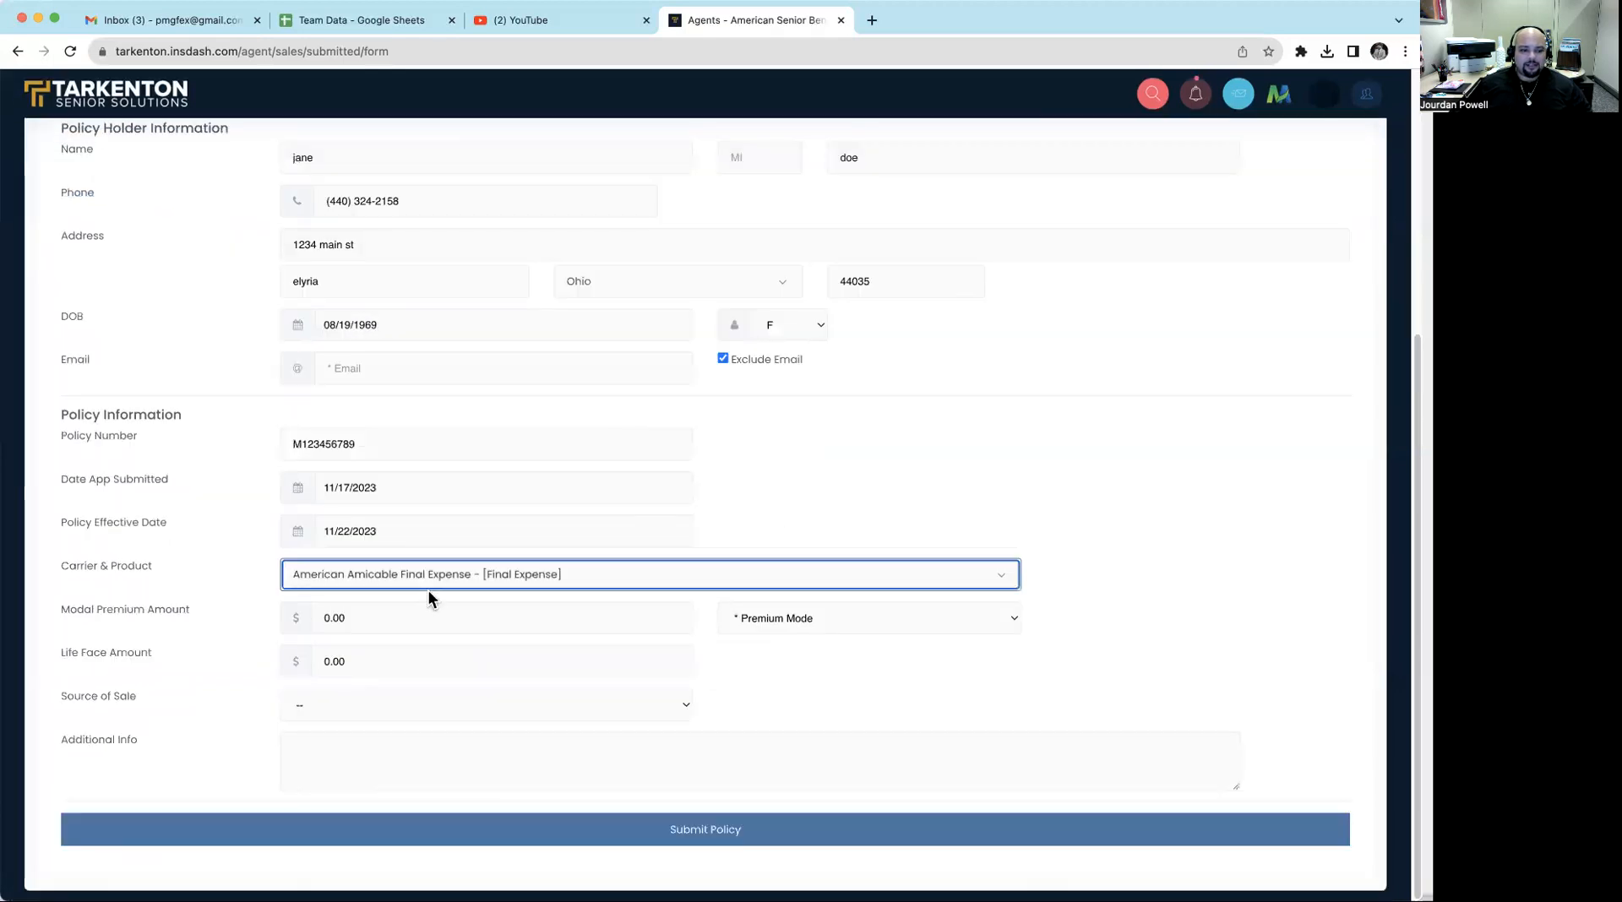
# - Set the modal premium amount to 85.00 with a Monthly premium mode
pyautogui.click(413, 616)
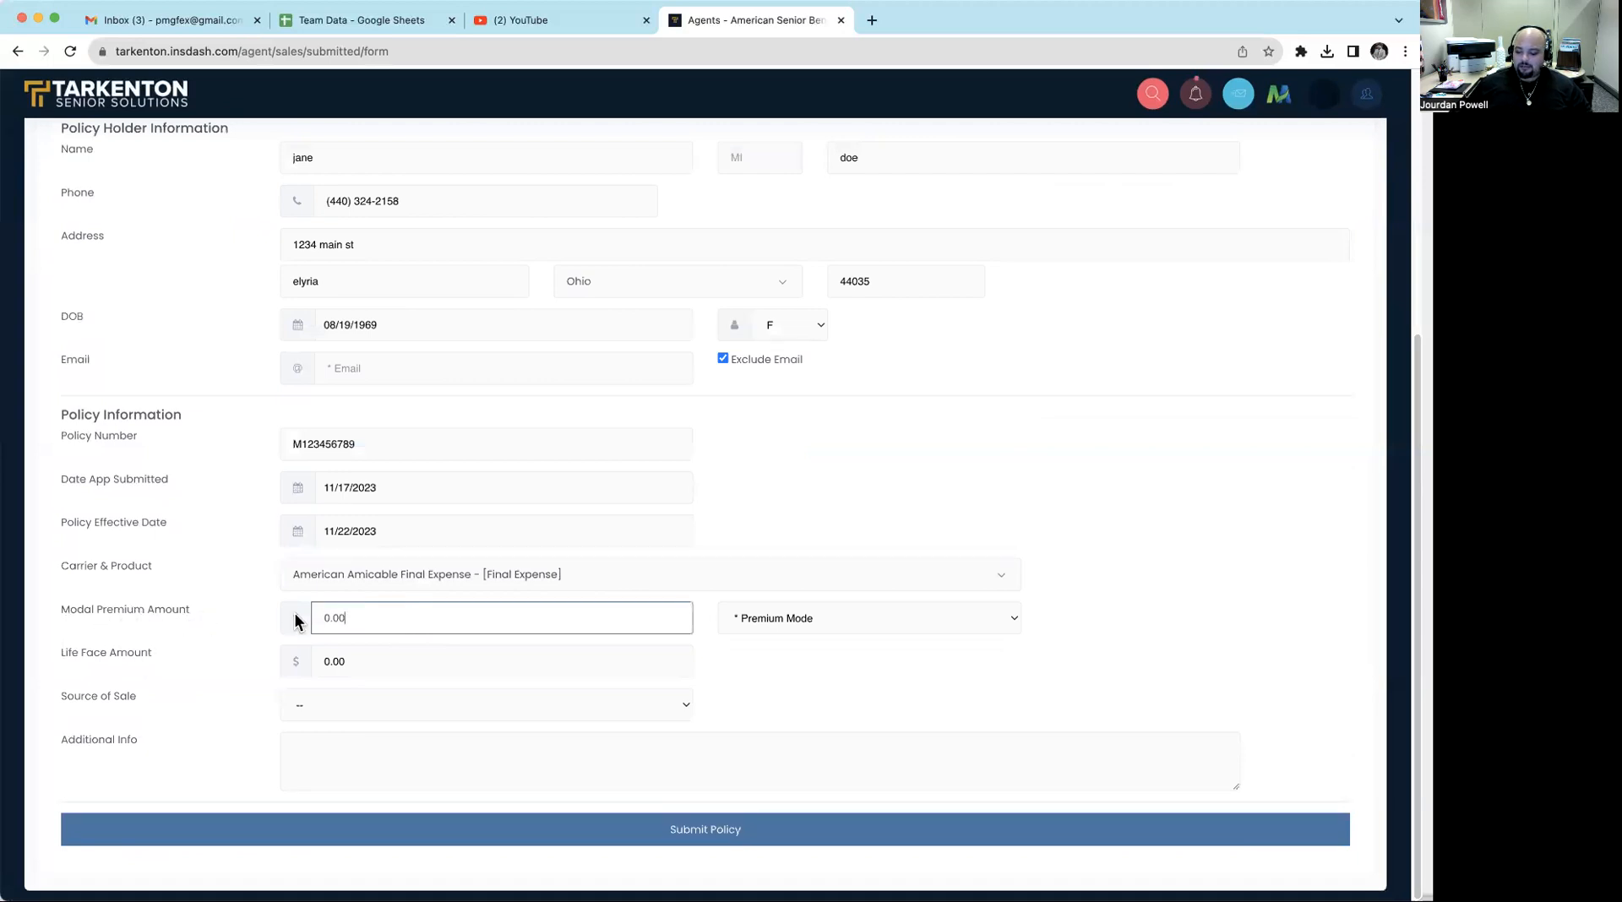
pyautogui.write('85.00')
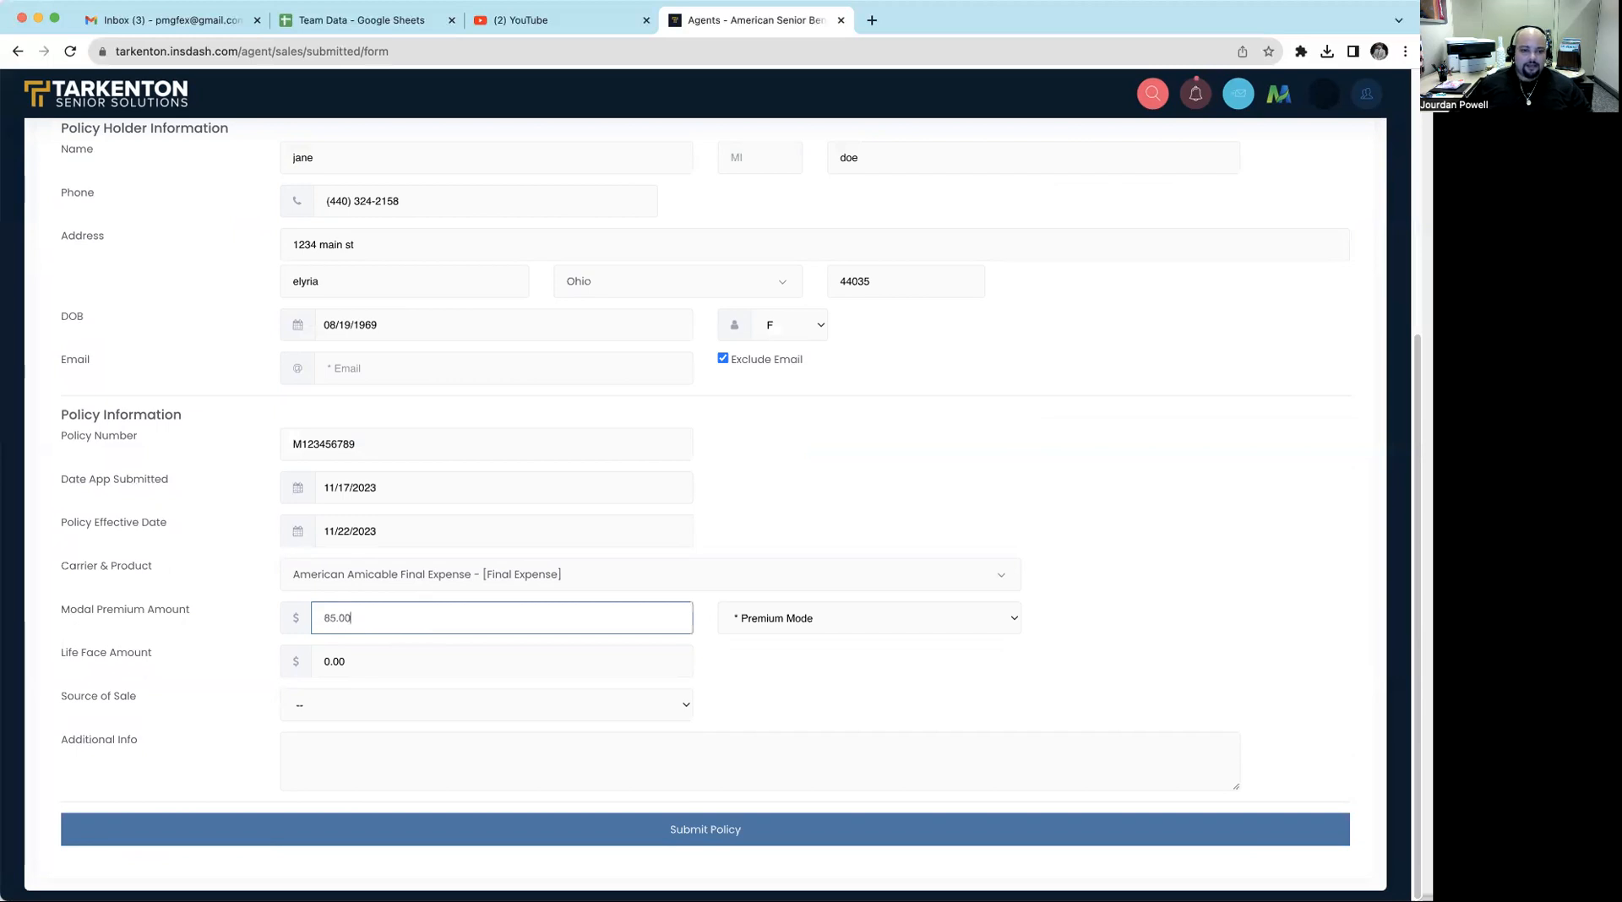
pyautogui.click(799, 626)
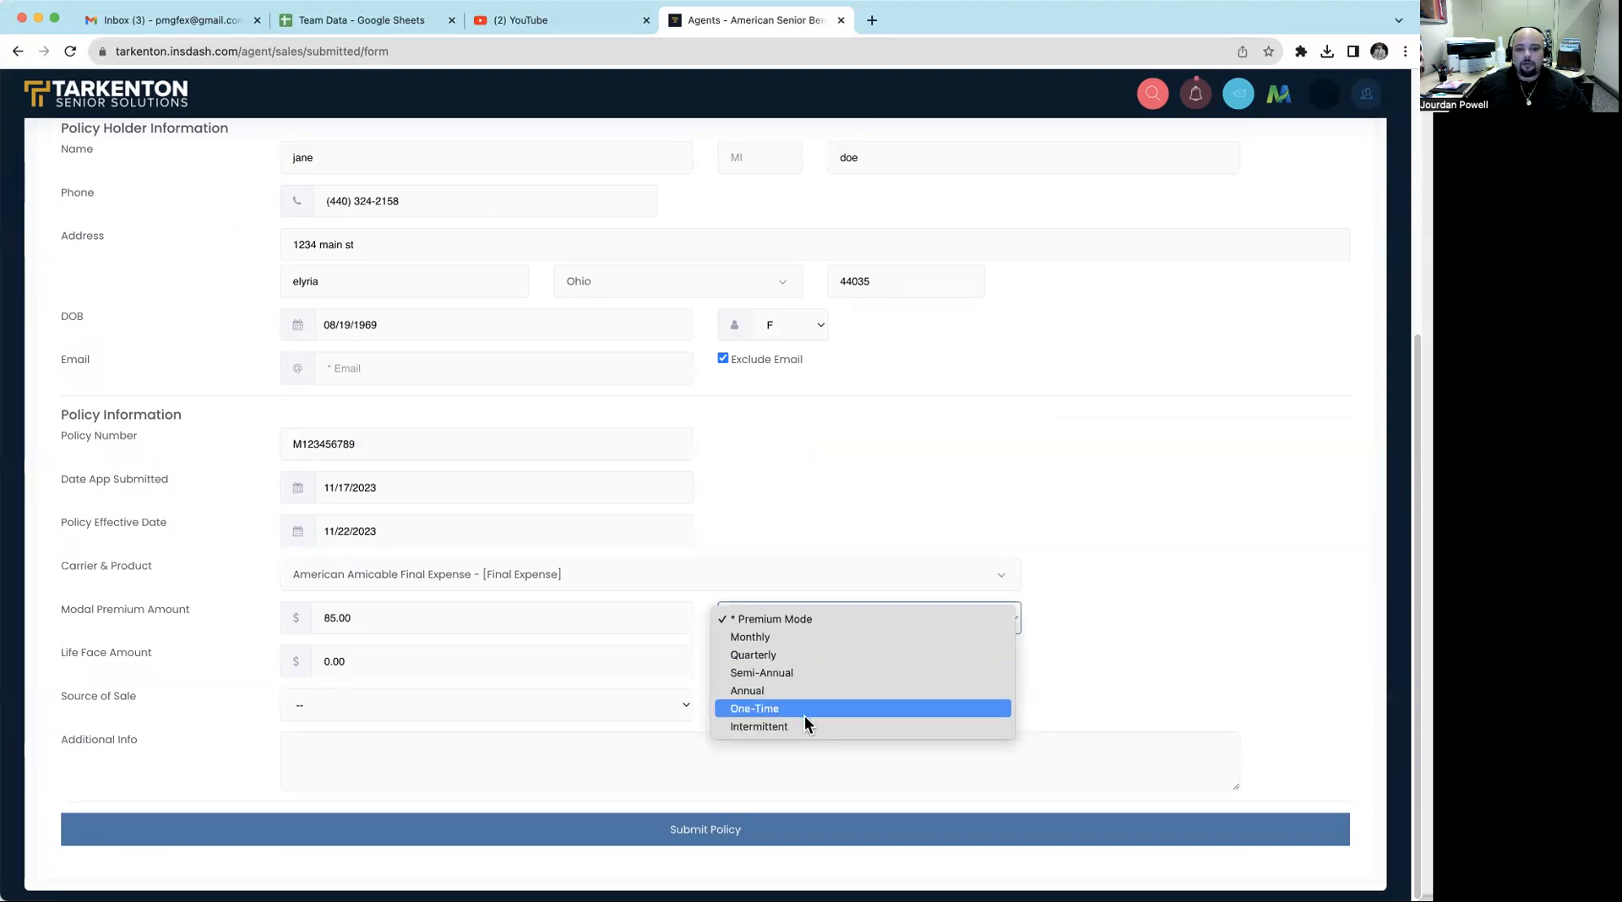
pyautogui.click(773, 637)
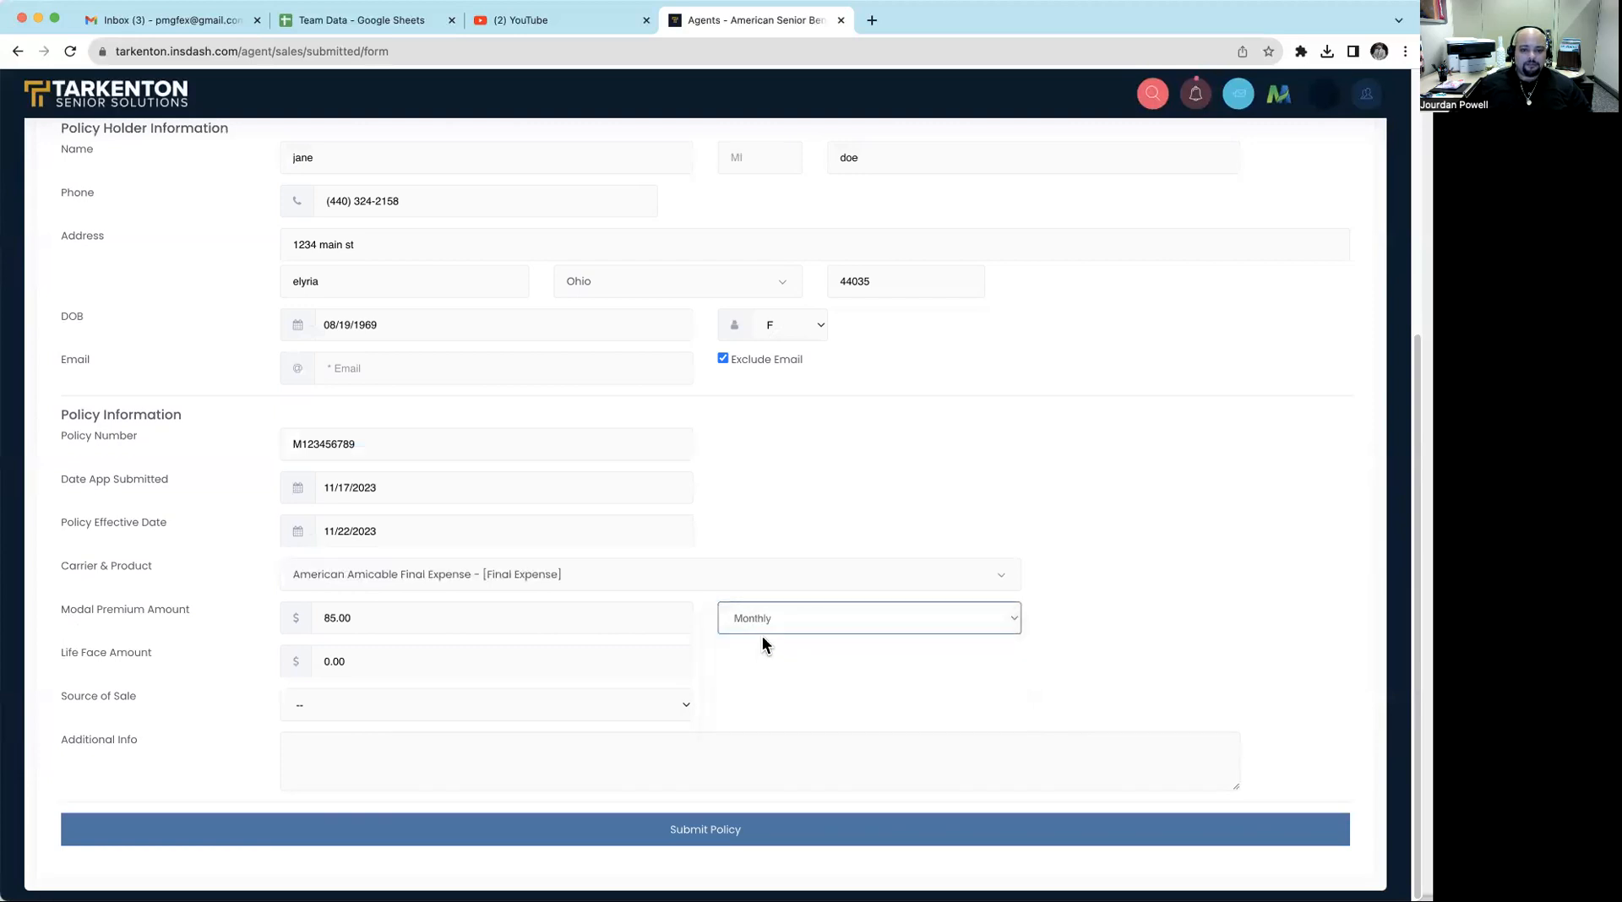
# - Set the life face amount to 35,000.00 and choose Referral as the source of sale
pyautogui.click(388, 662)
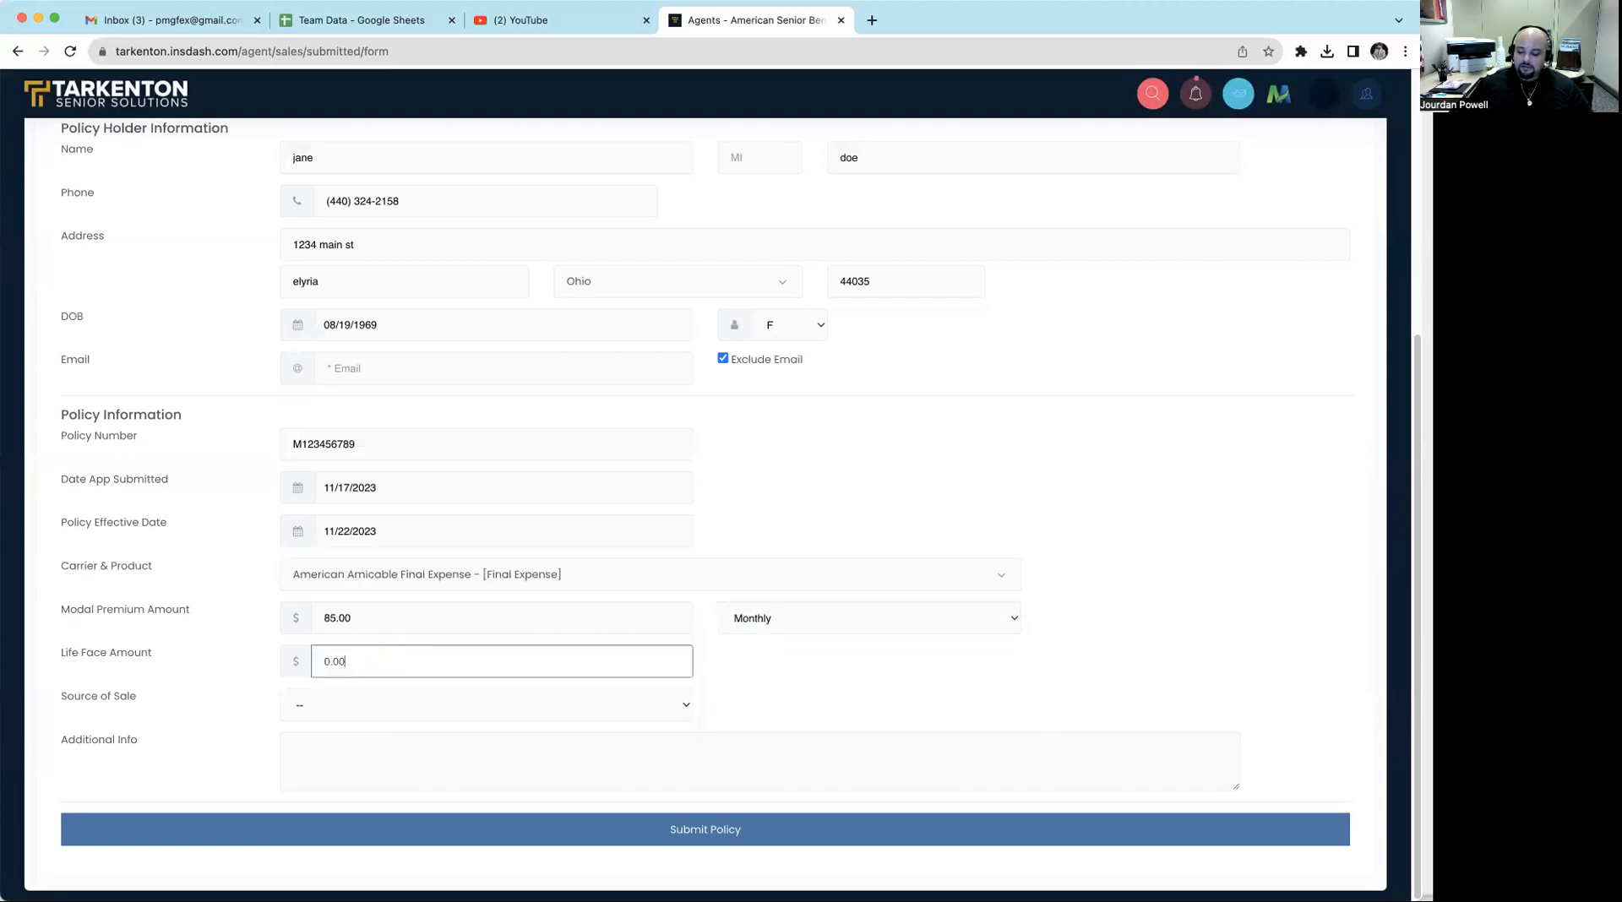
pyautogui.write('35,000.00')
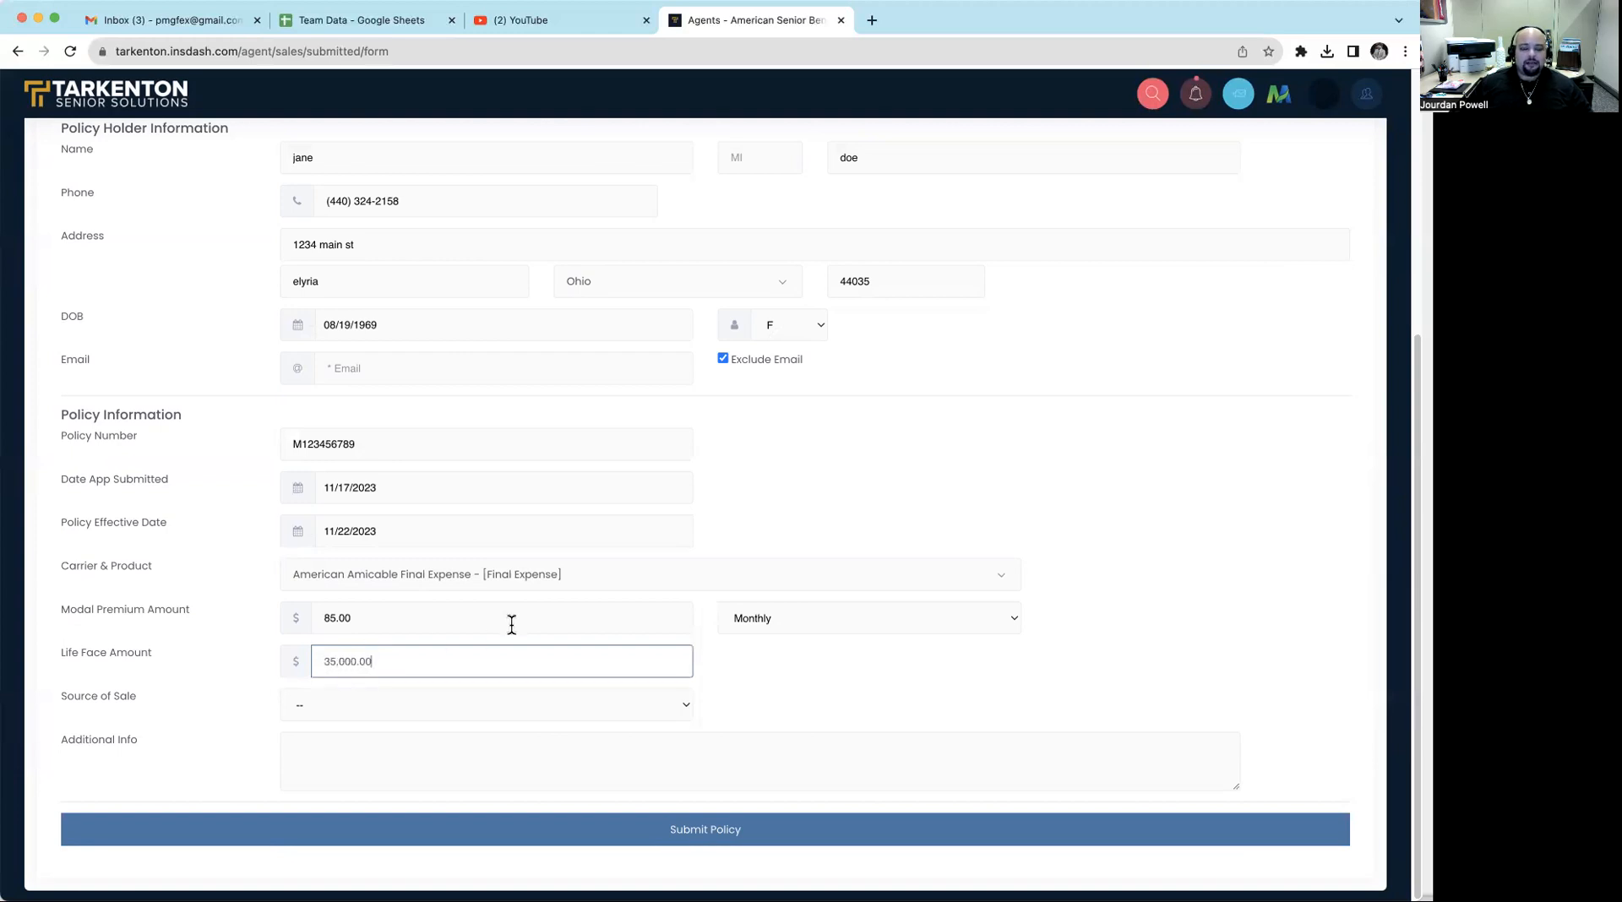
pyautogui.click(555, 705)
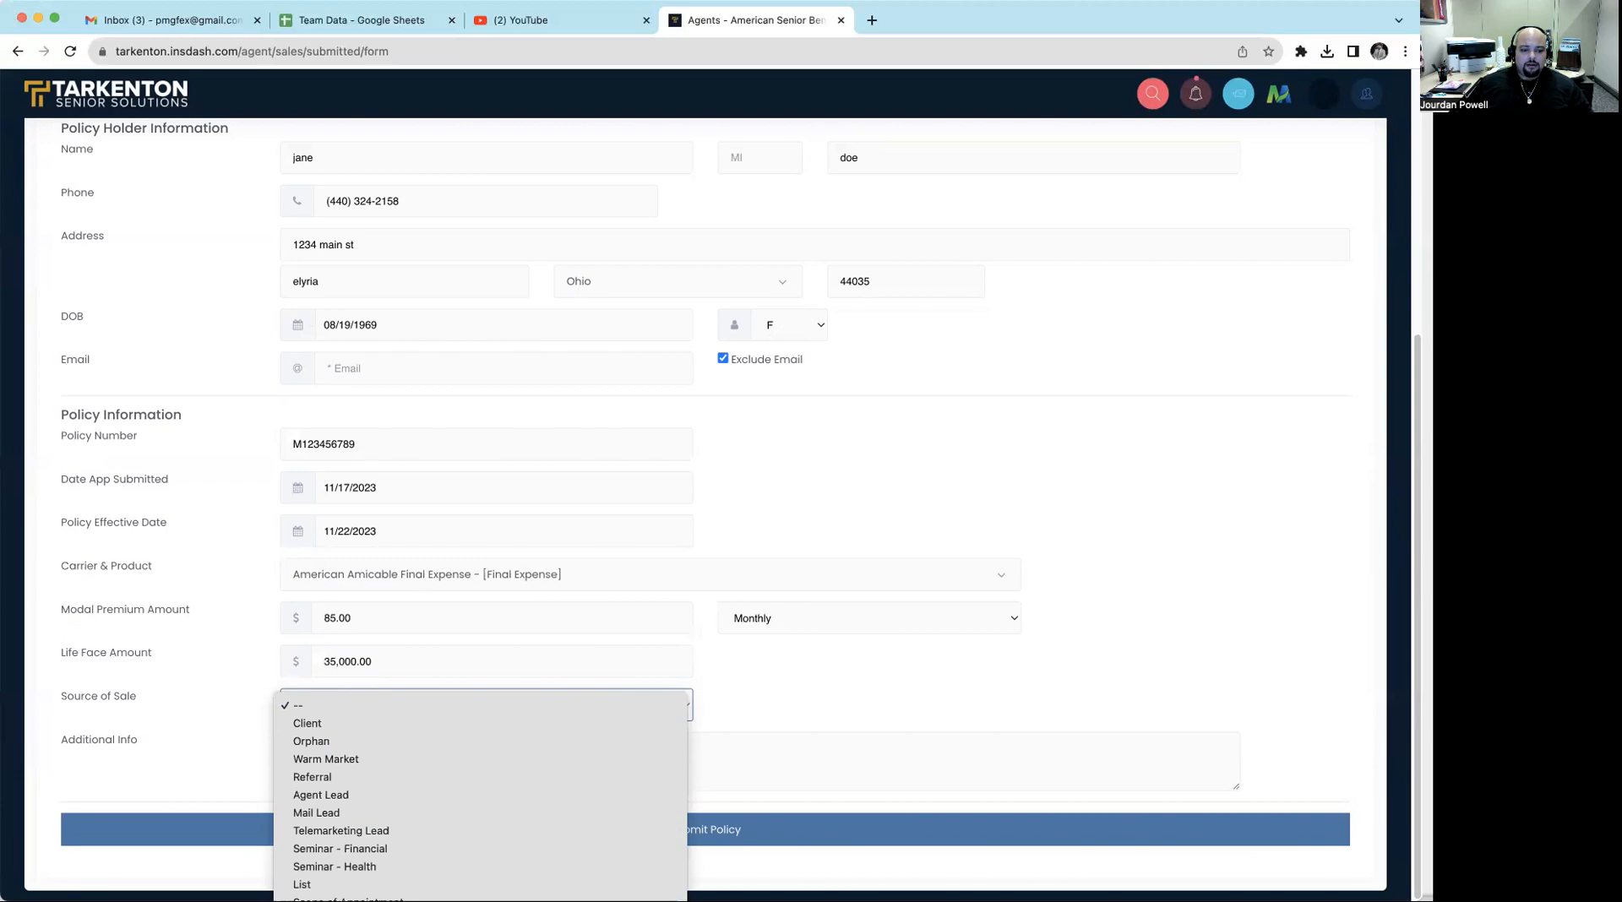
pyautogui.click(1099, 585)
pyautogui.click(564, 707)
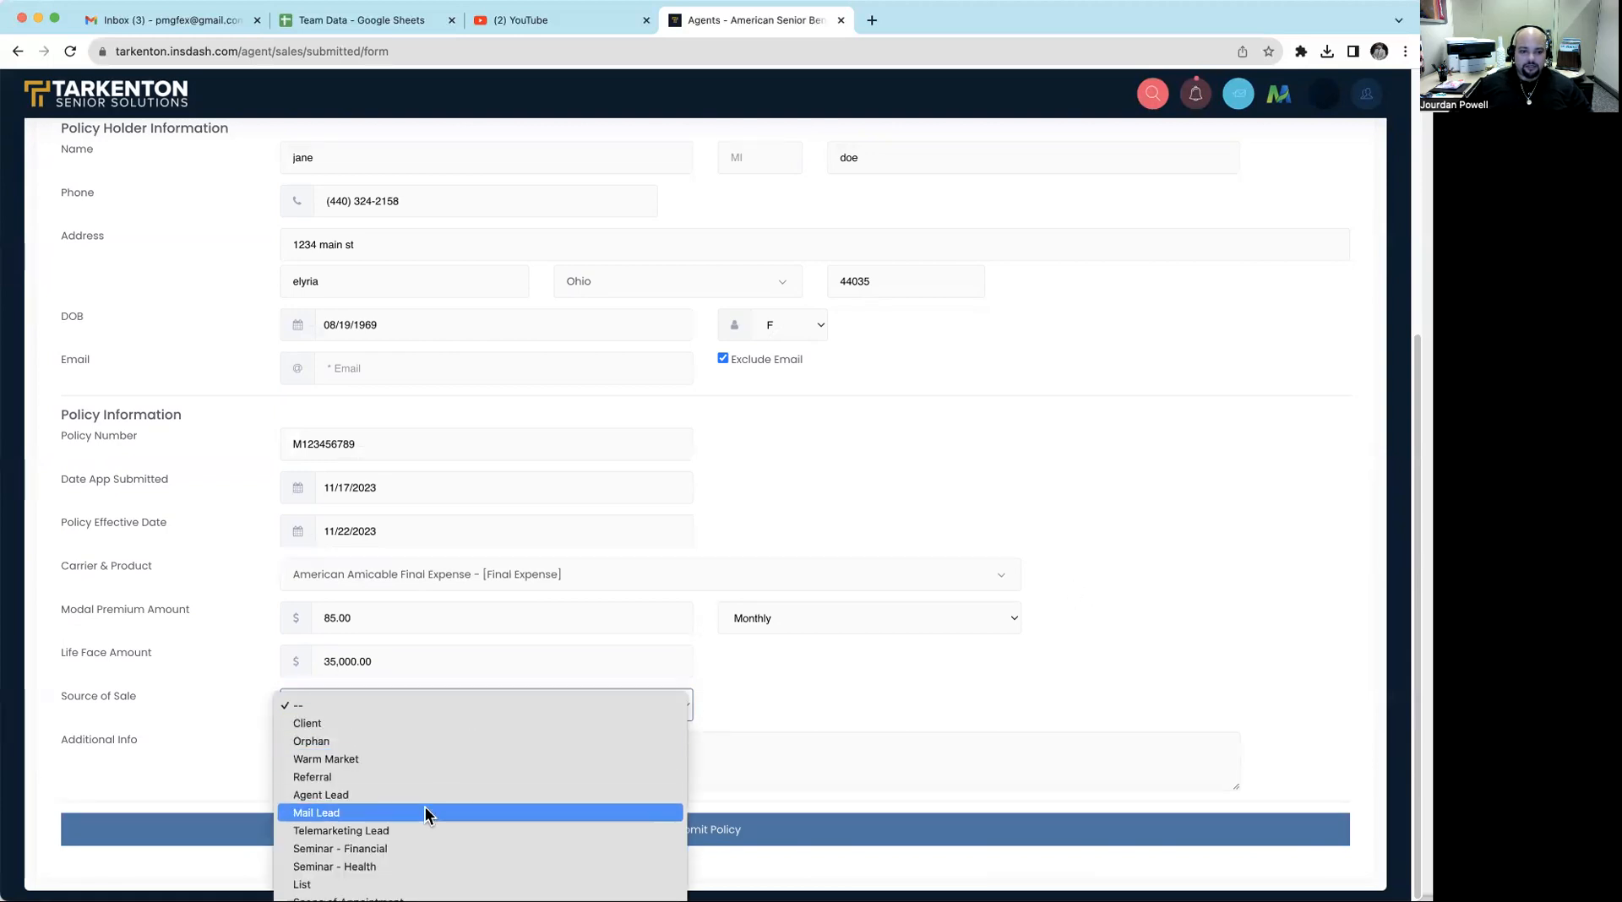
pyautogui.click(424, 777)
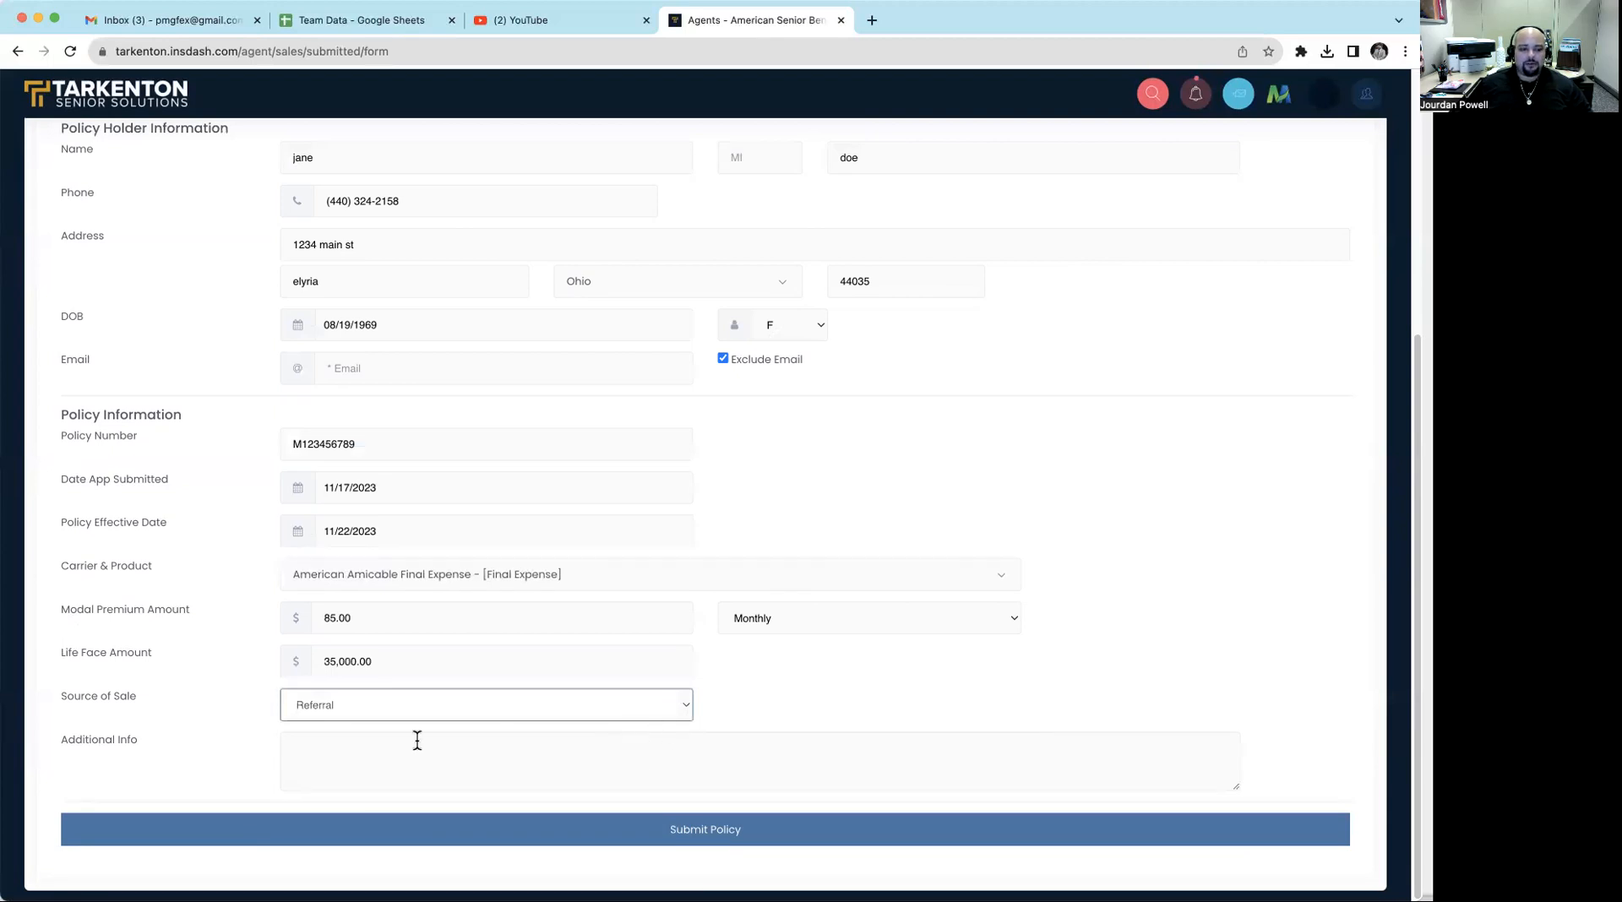
# - Add the note "dont not or include in weekly numbers- using this for training purposes only." as additional info, and submit the policy
pyautogui.click(381, 748)
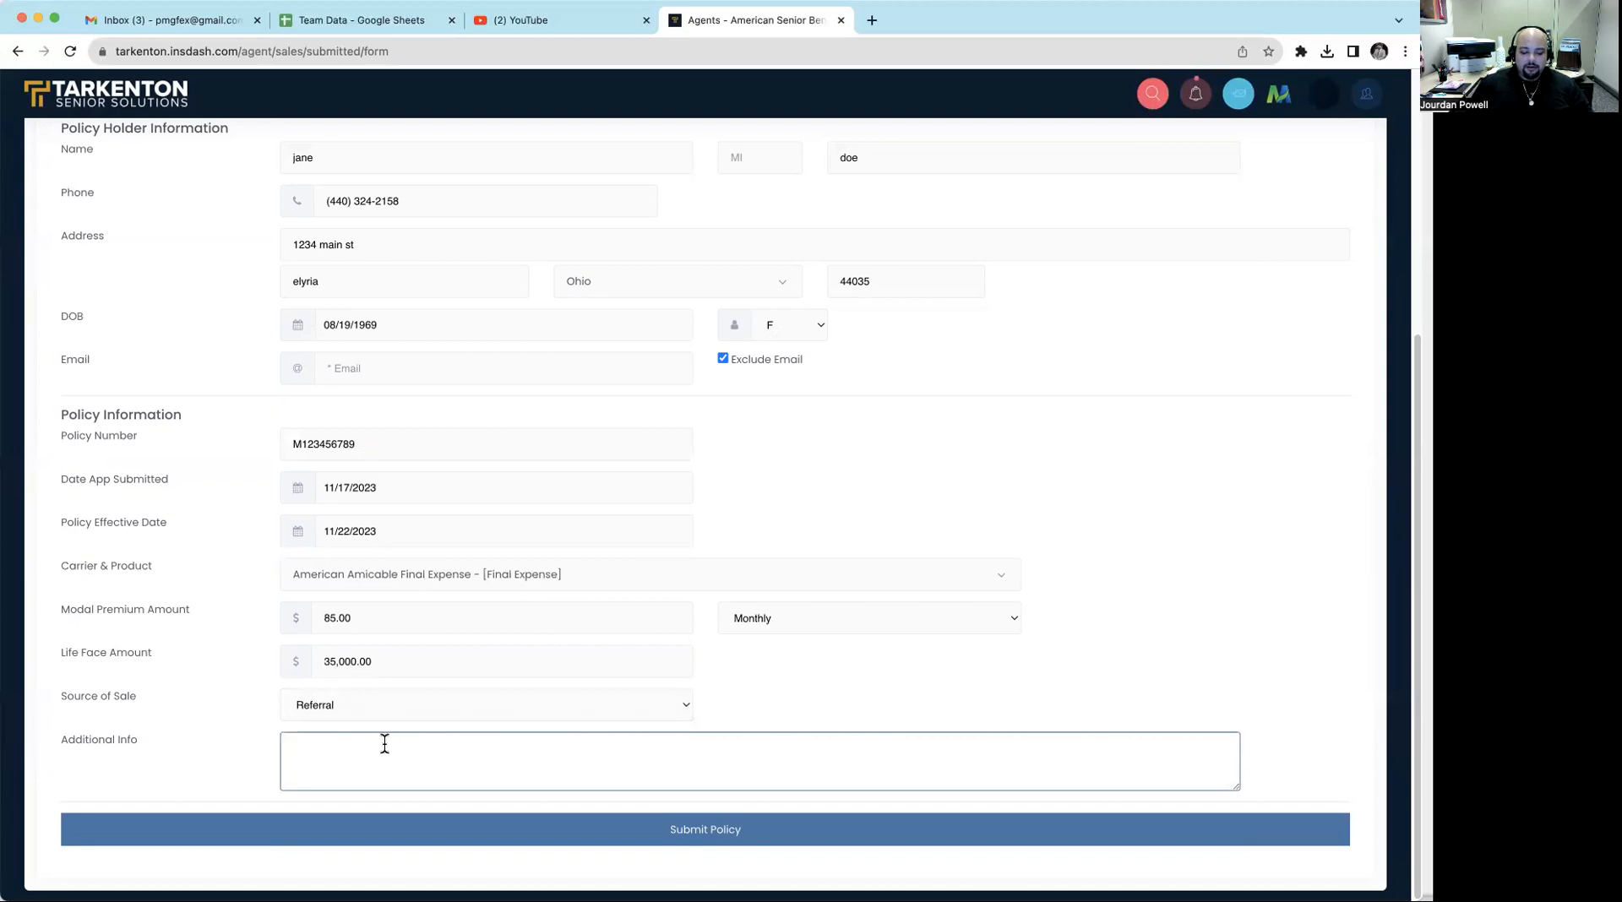
pyautogui.write('dont not or include in weekly numbers- using this for training purposes only.')
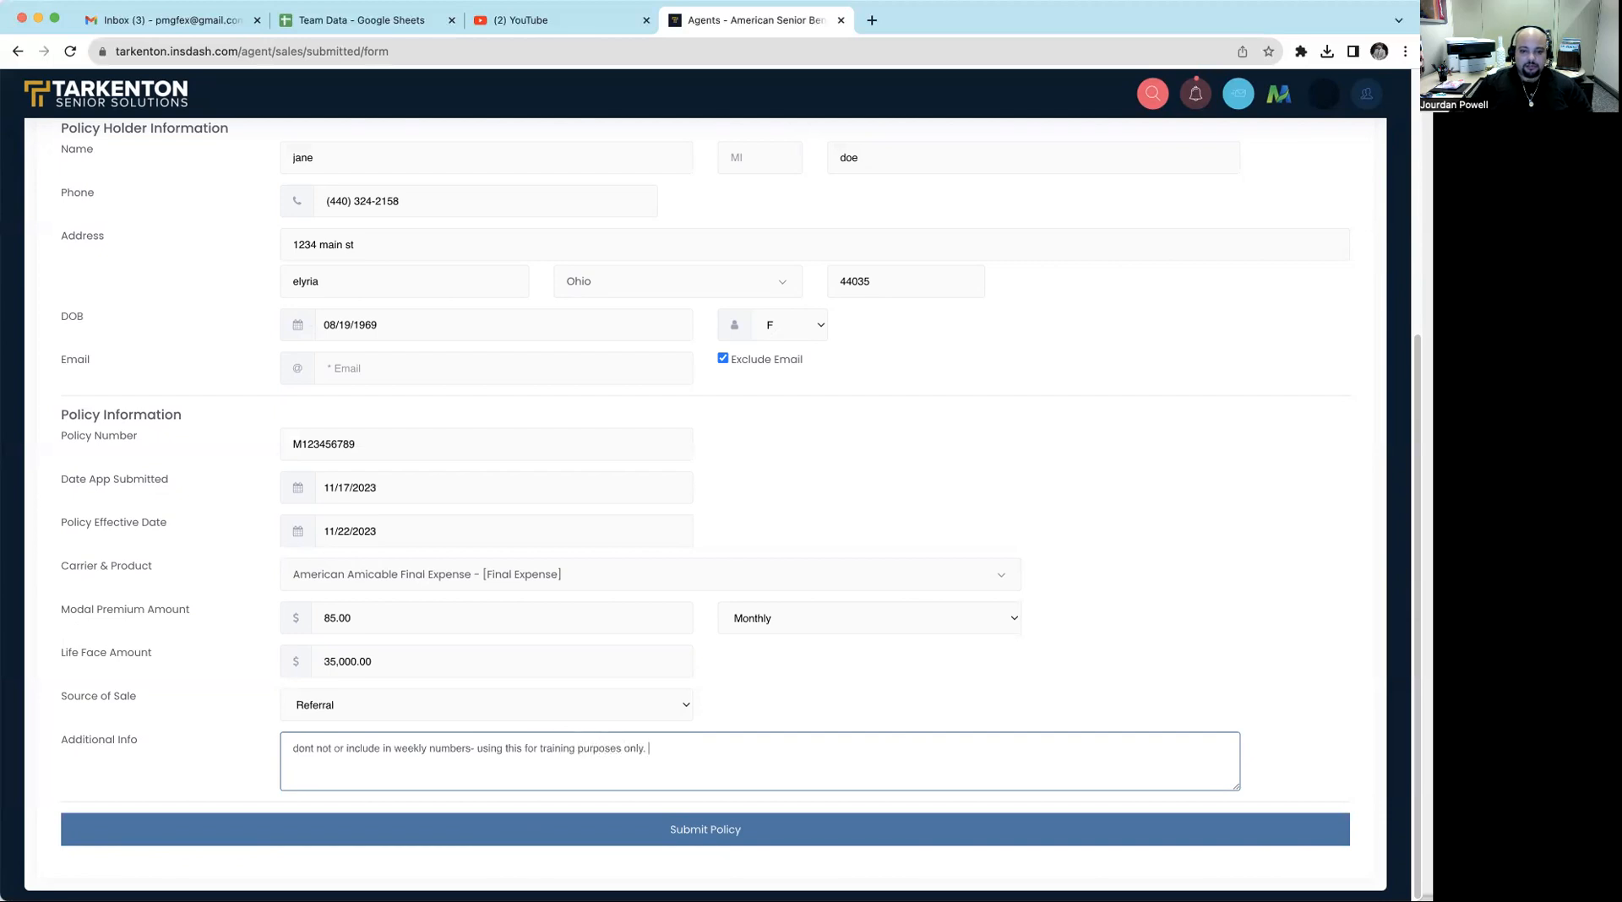
pyautogui.click(734, 829)
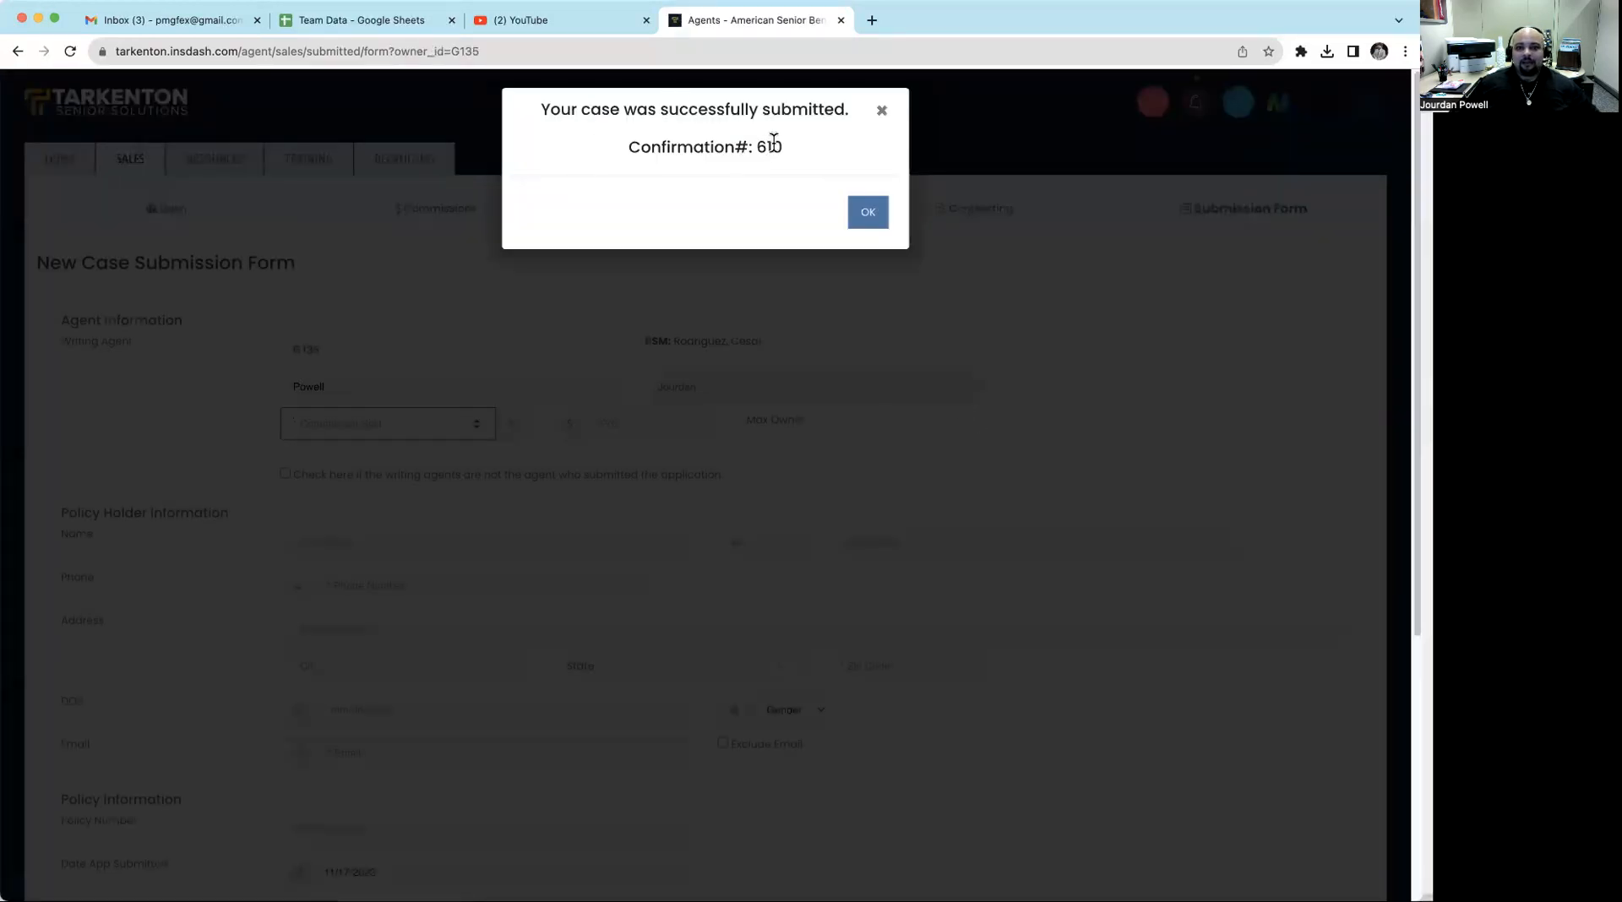
pyautogui.click(868, 213)
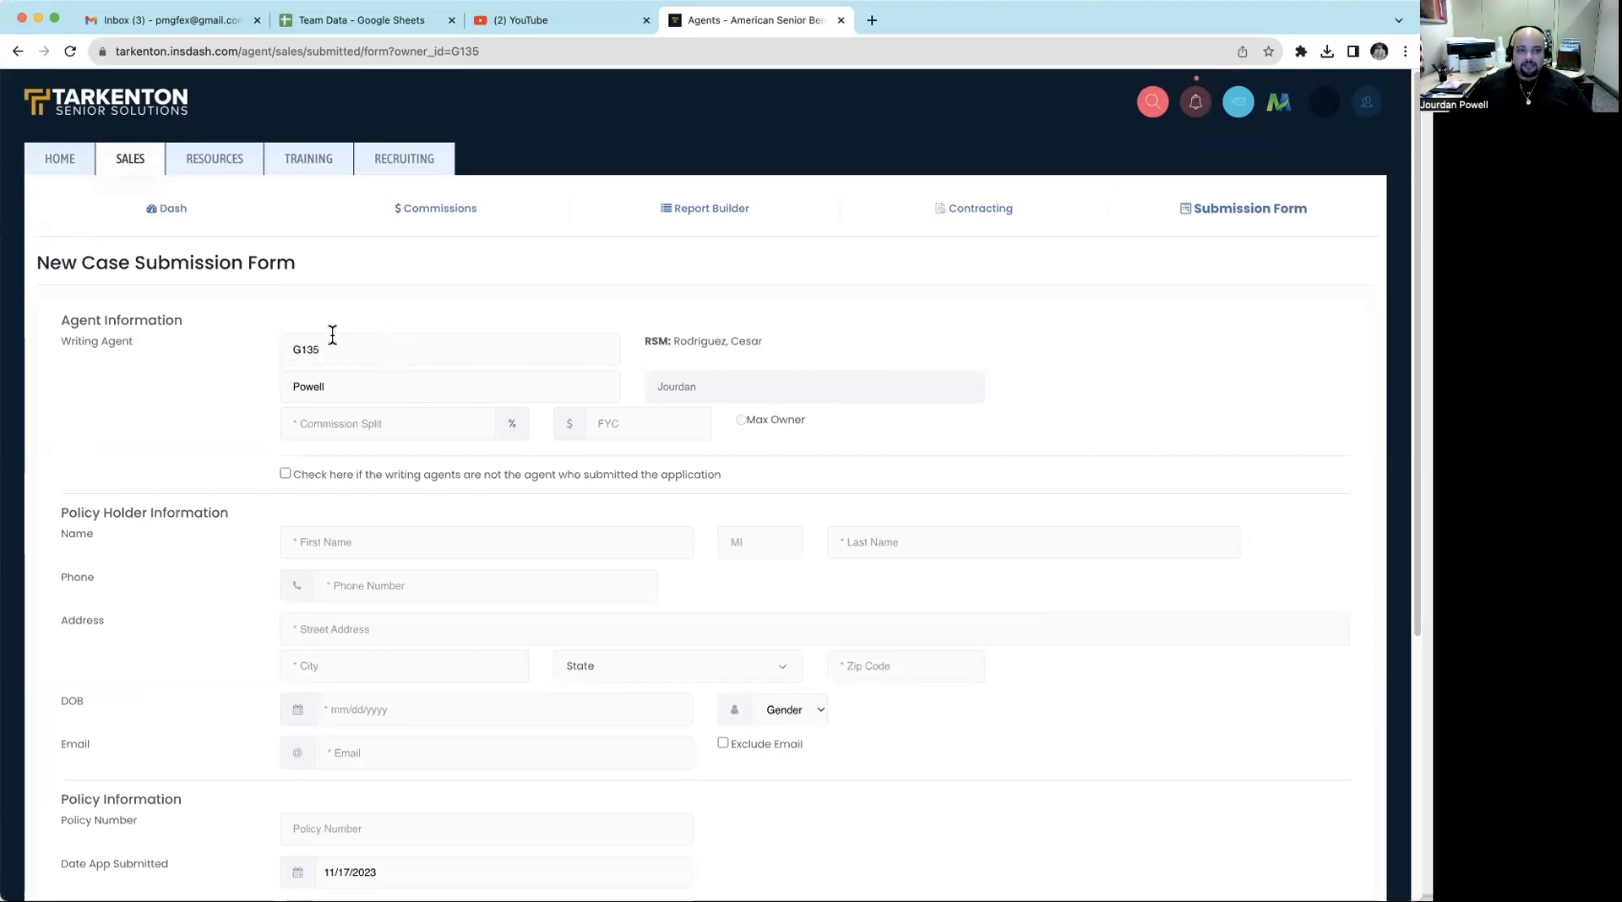
# - Set the writing agent's commission split to 100% on the blank case submission form
pyautogui.click(412, 428)
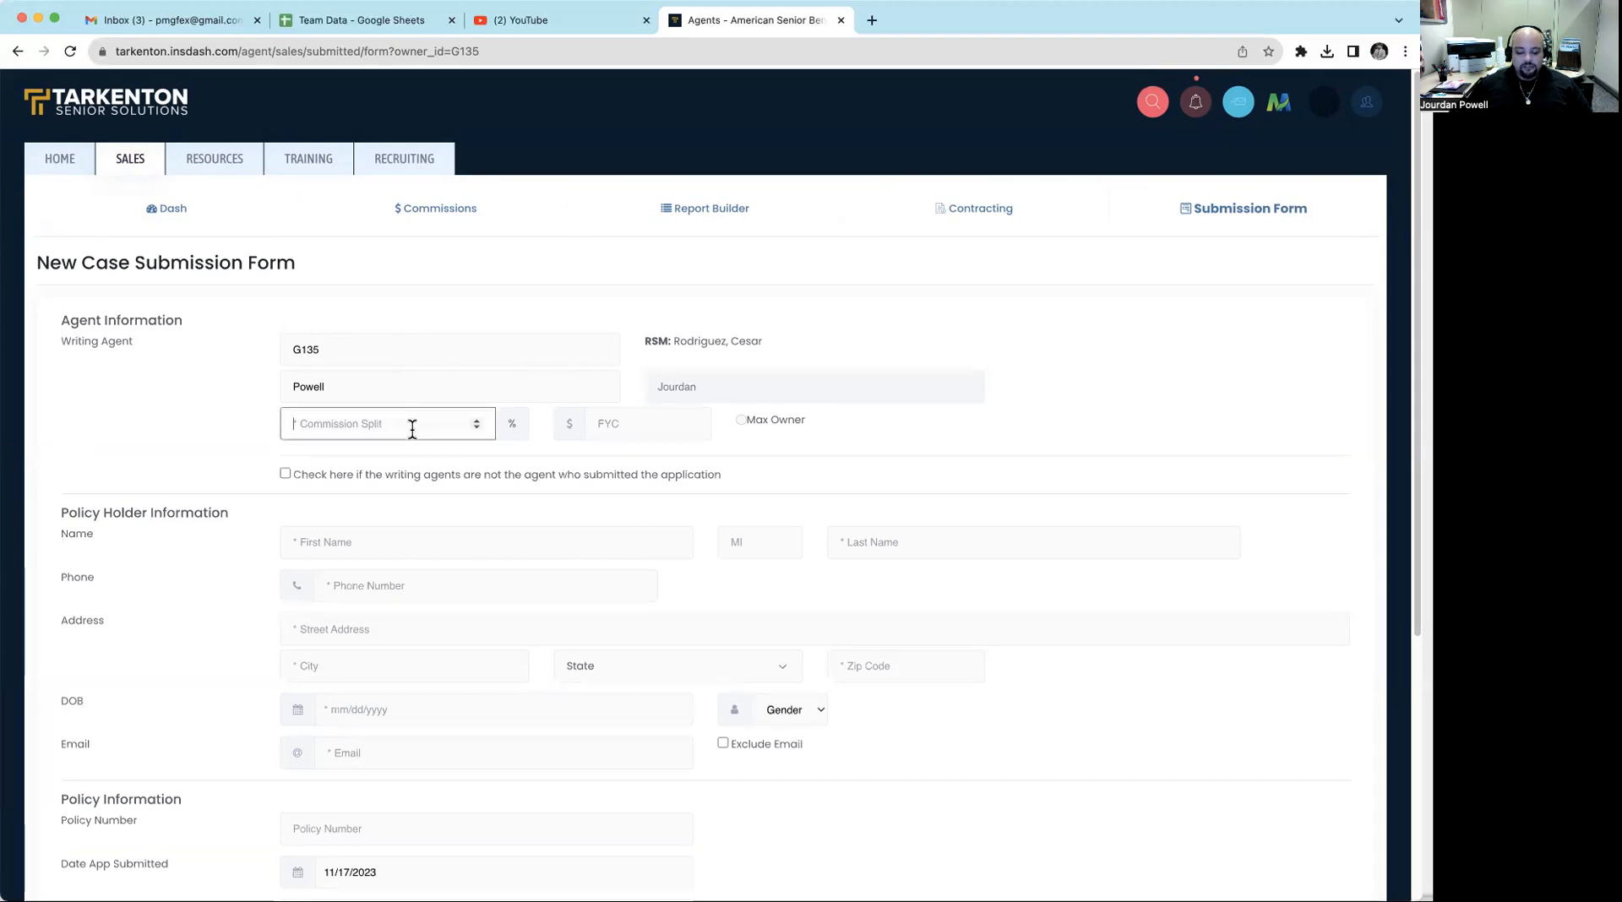
pyautogui.write('100')
pyautogui.press('Tab')
pyautogui.press('Tab')
pyautogui.press('Tab')
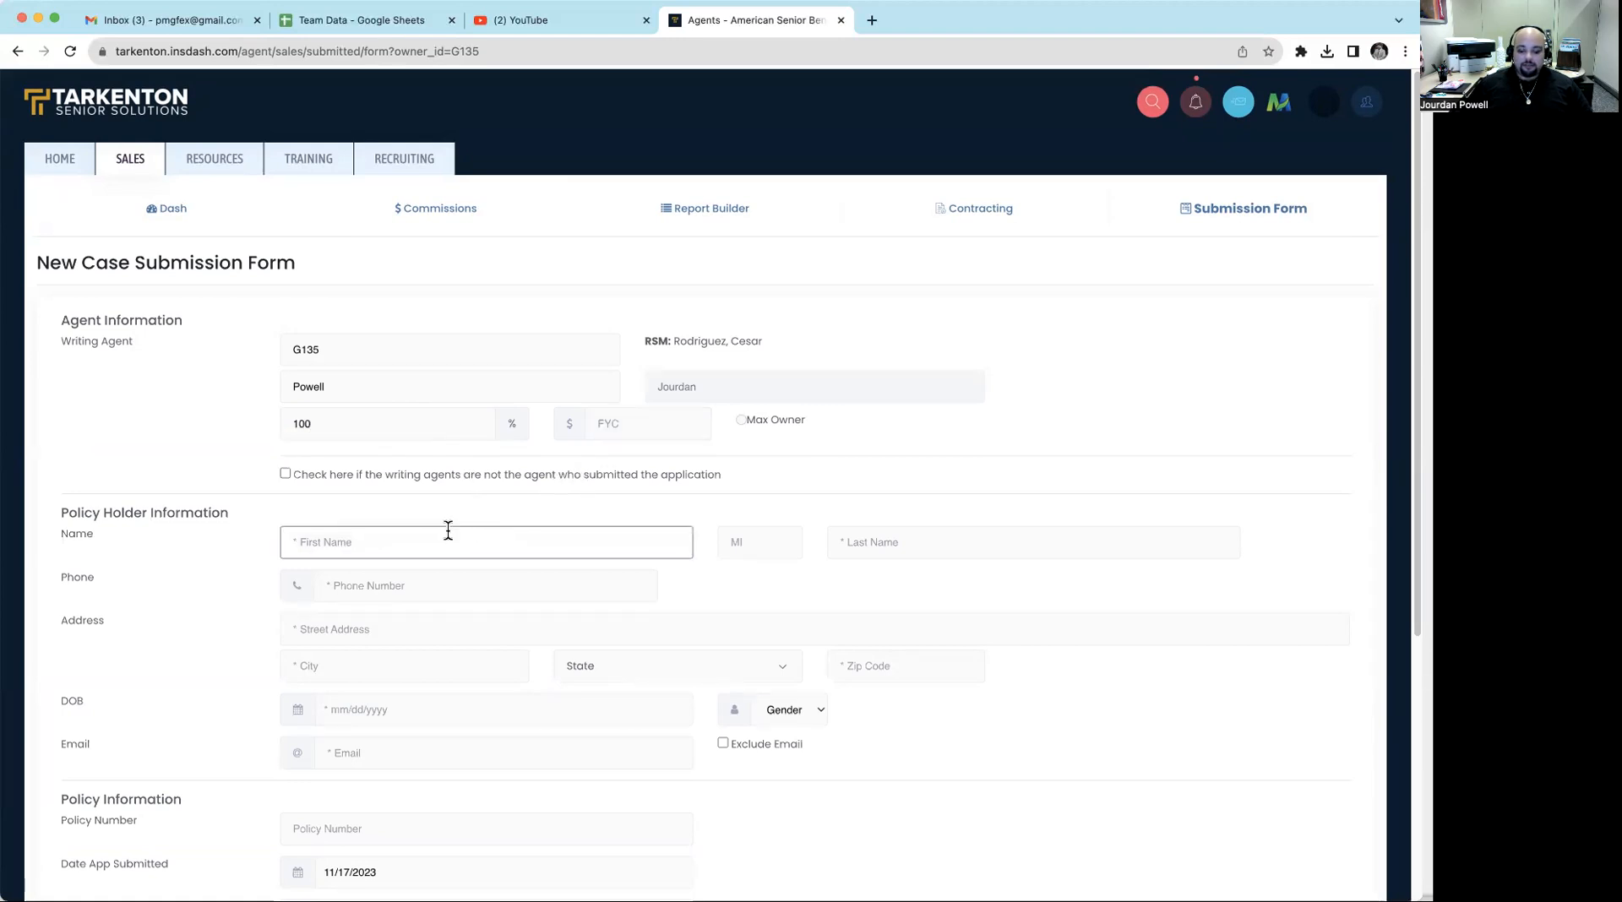
# - Enter the policy holder's first name, last name and phone number
pyautogui.write('john')
pyautogui.press('Tab')
pyautogui.press('Tab')
pyautogui.write('do')
pyautogui.press('Tab')
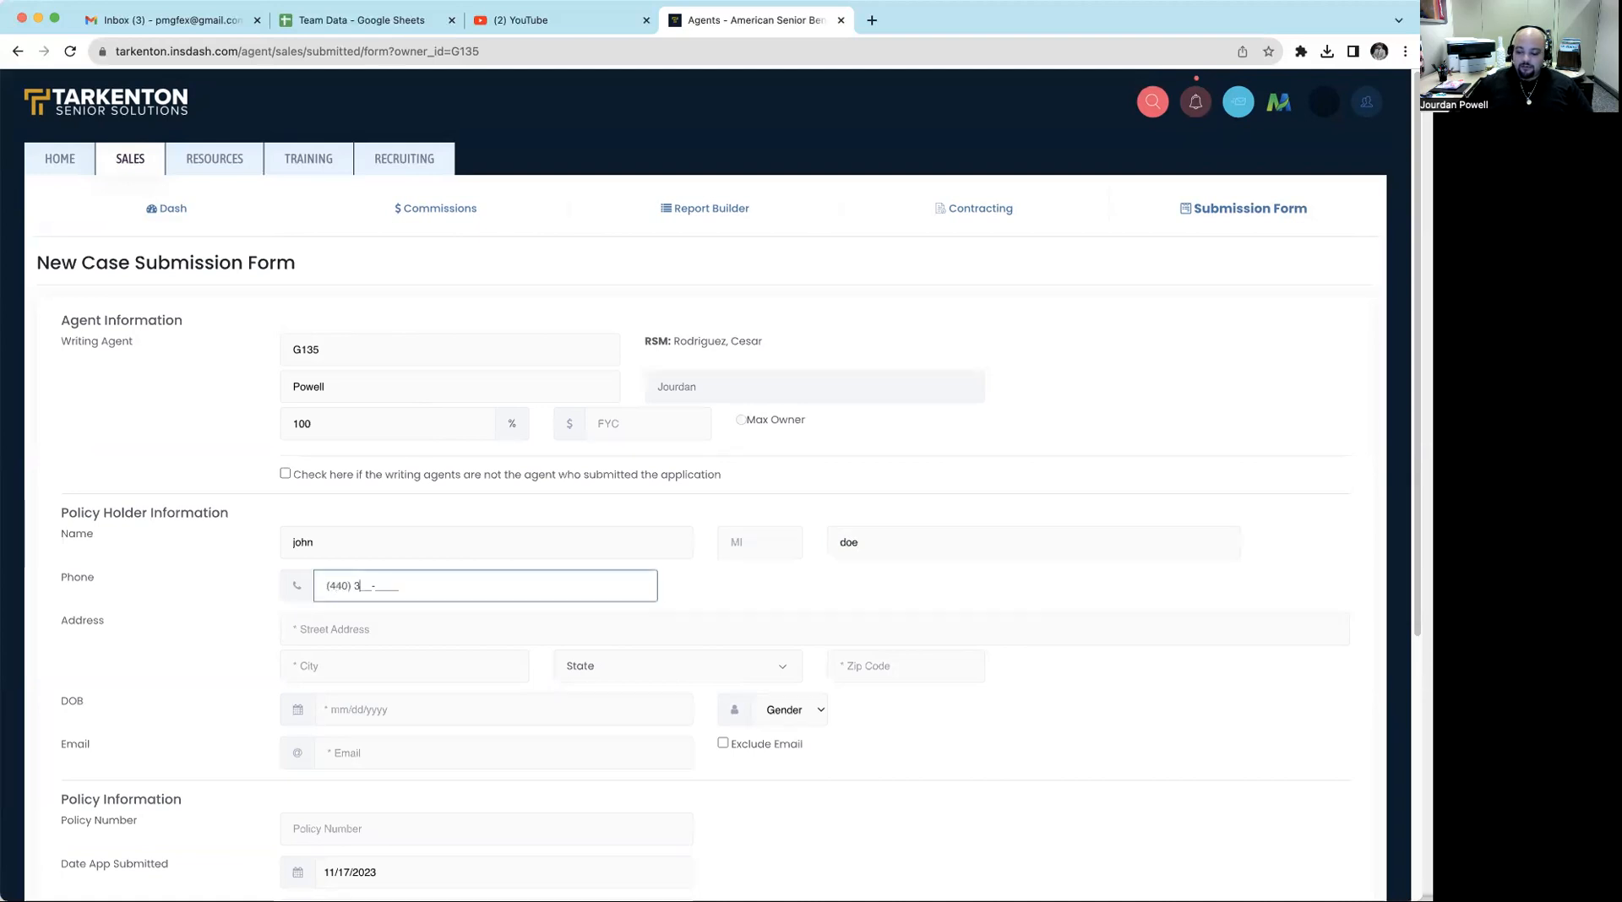
pyautogui.press('Tab')
# - Fill in the policy holder's street address, city, state and zip code
pyautogui.write('12')
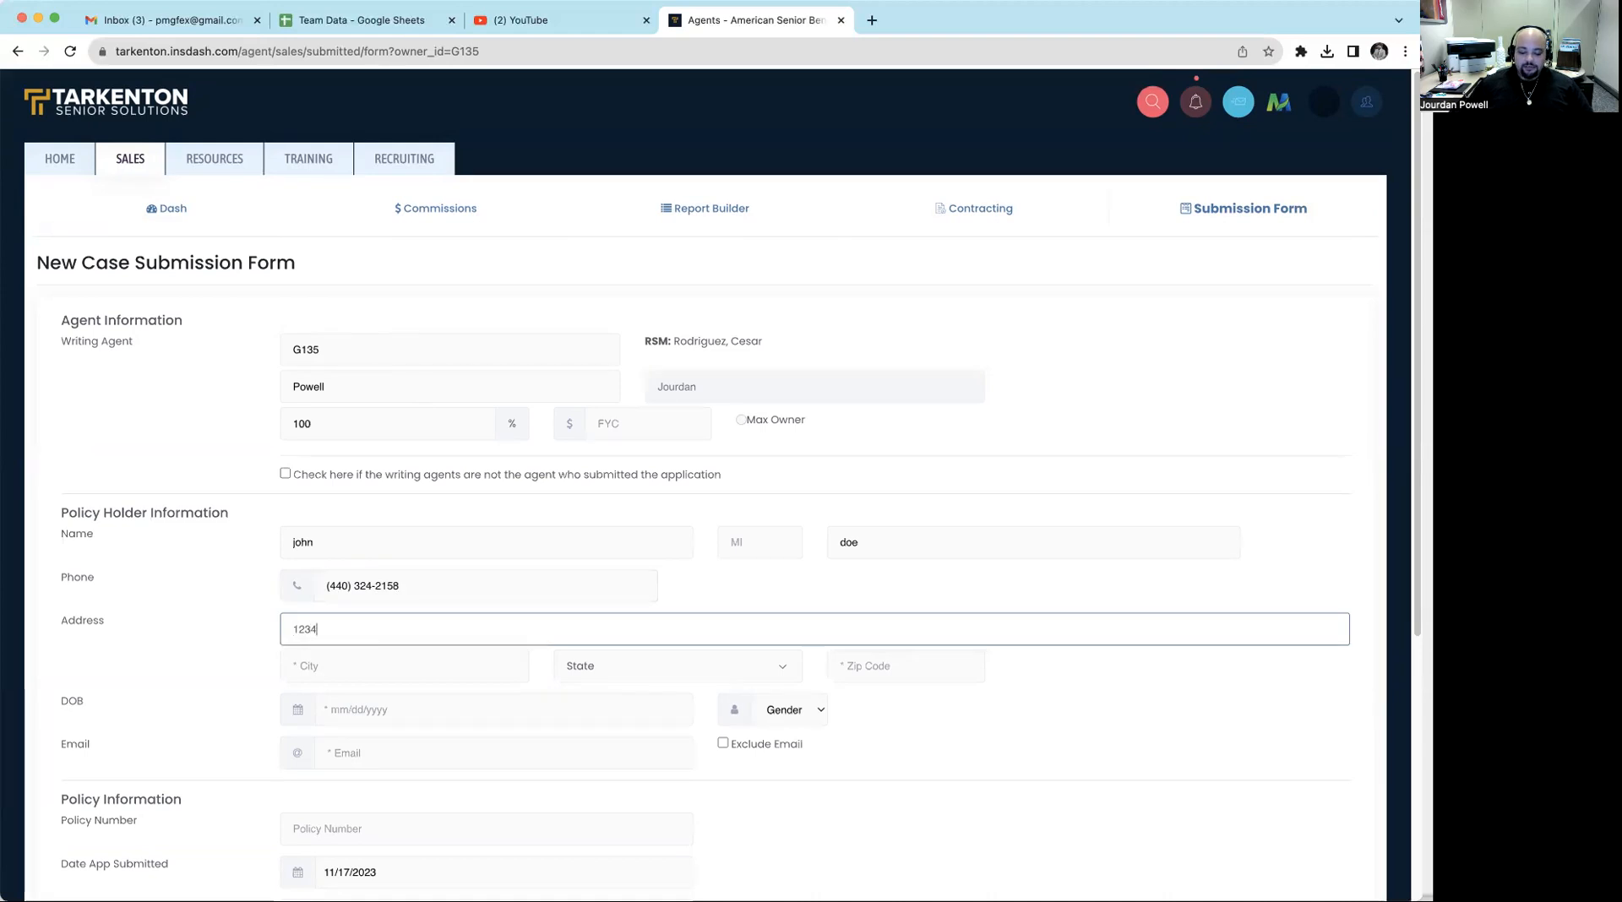
pyautogui.press('Tab')
pyautogui.write('elyria')
pyautogui.press('Tab')
pyautogui.write('o')
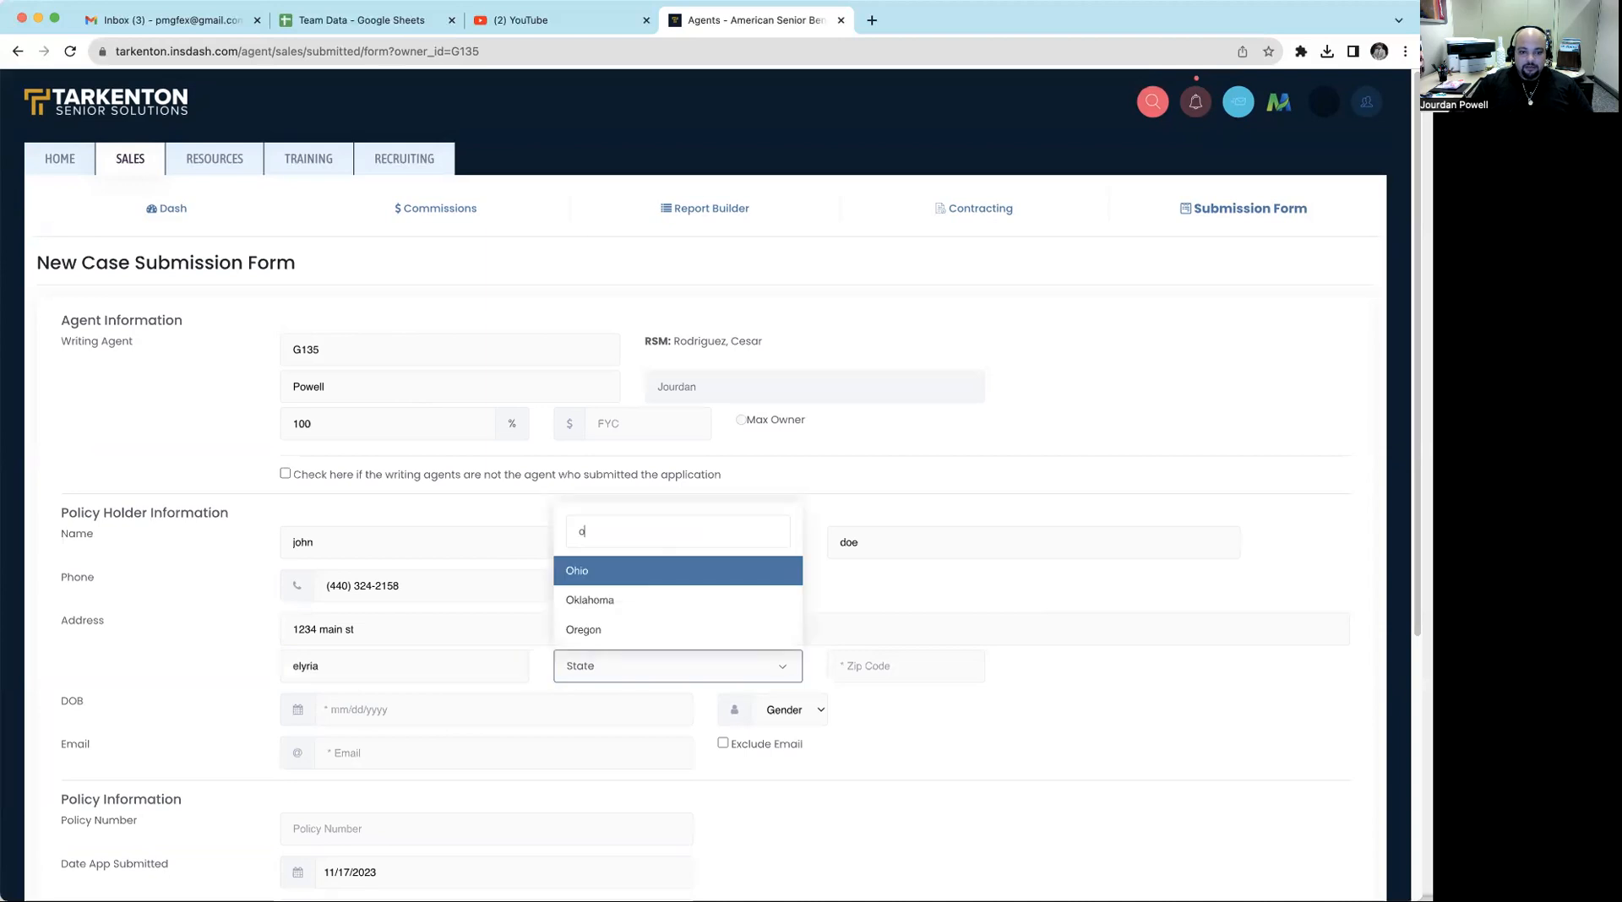
pyautogui.press('Return')
pyautogui.press('Tab')
pyautogui.write('44')
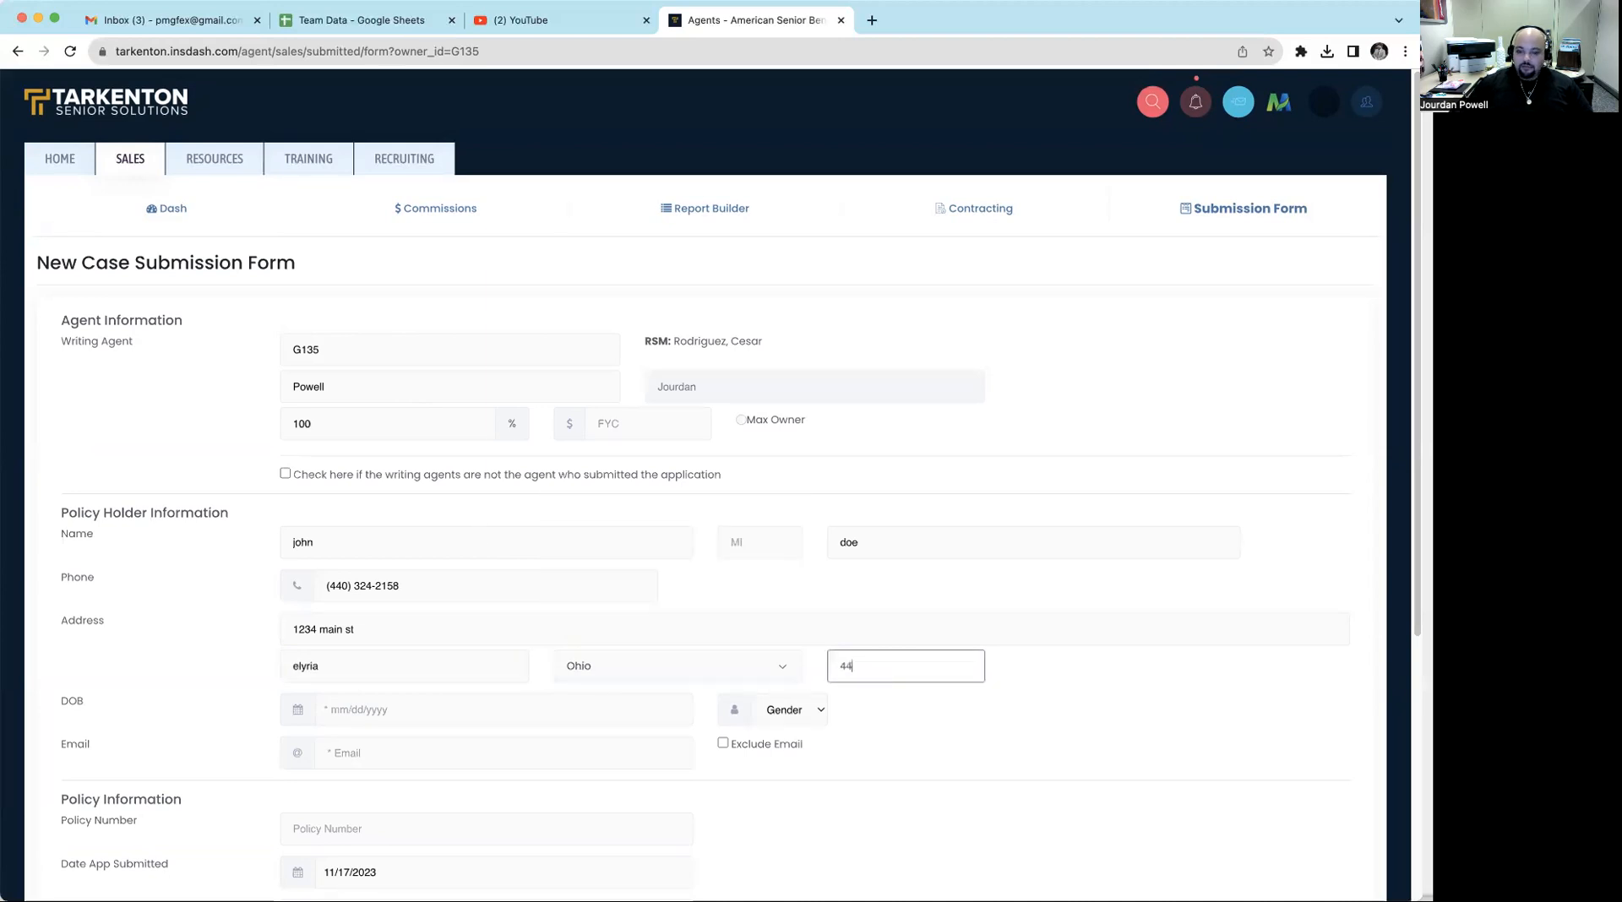
pyautogui.write('035')
pyautogui.press('Tab')
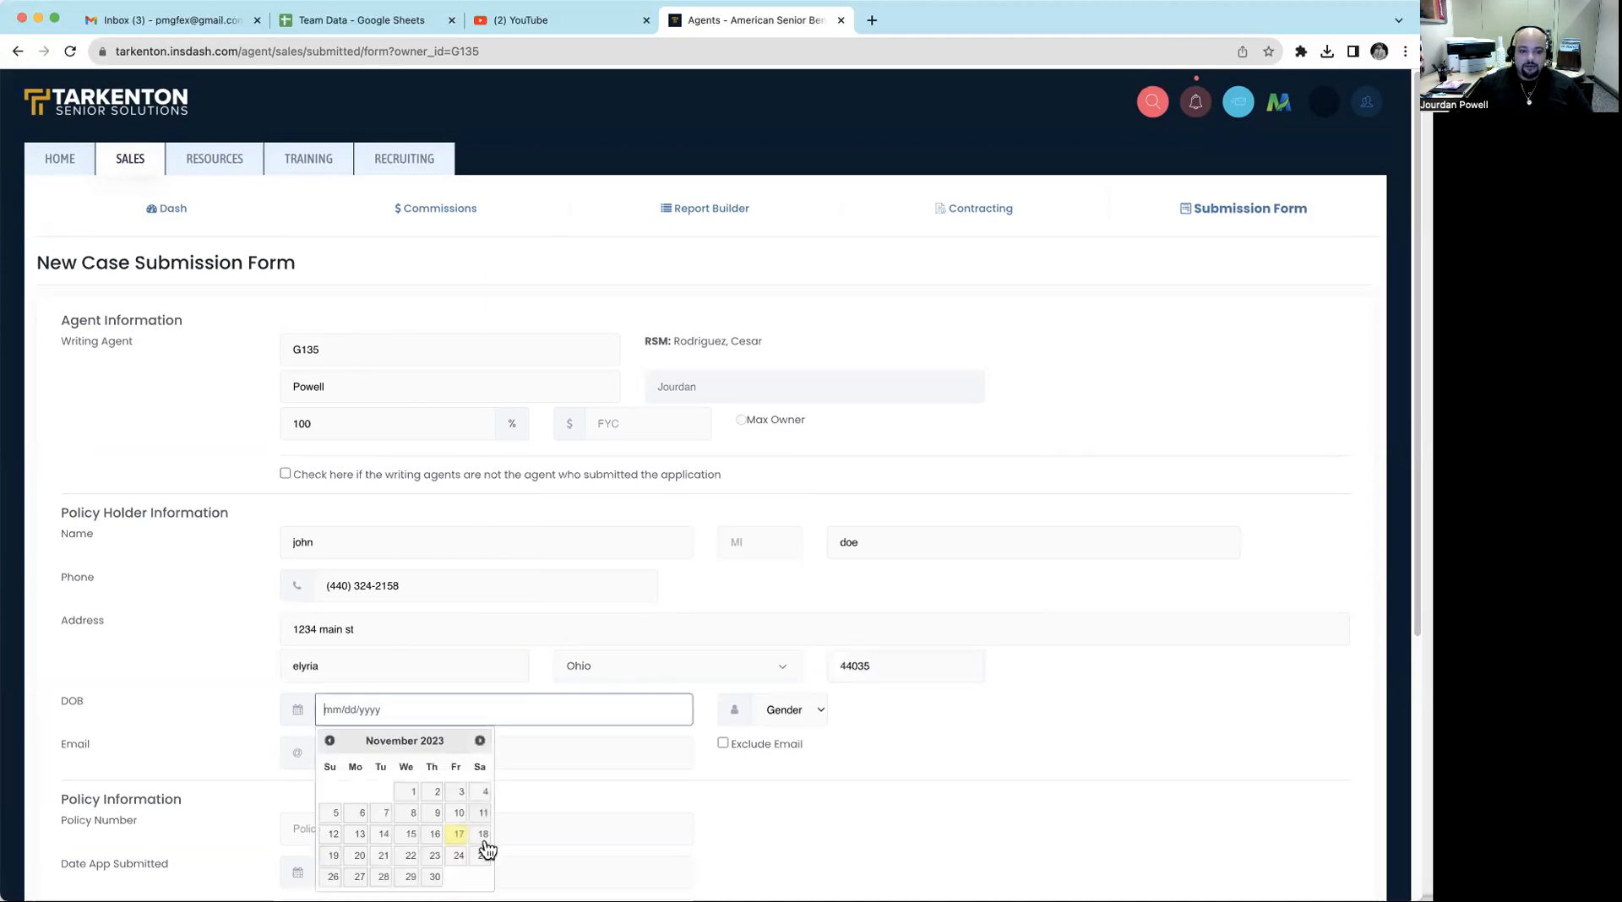
# - Enter the policy holder's date of birth, including the correct birth year
pyautogui.click(484, 788)
pyautogui.click(414, 705)
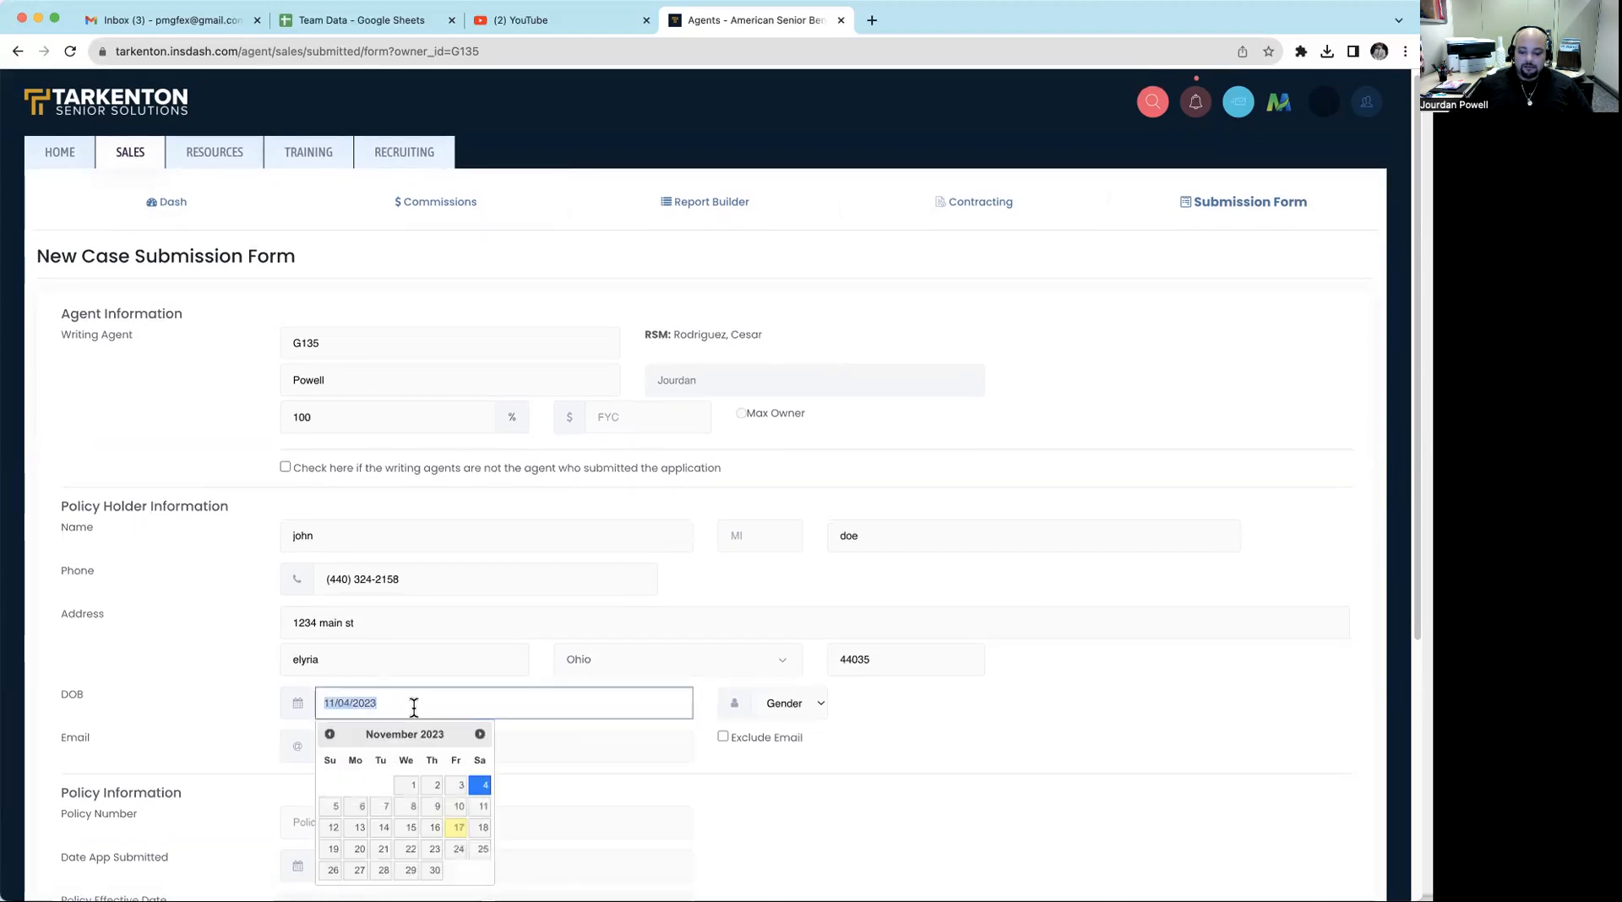
pyautogui.press('Right')
pyautogui.press('BackSpace')
pyautogui.press('BackSpace')
pyautogui.press('BackSpace')
pyautogui.press('BackSpace')
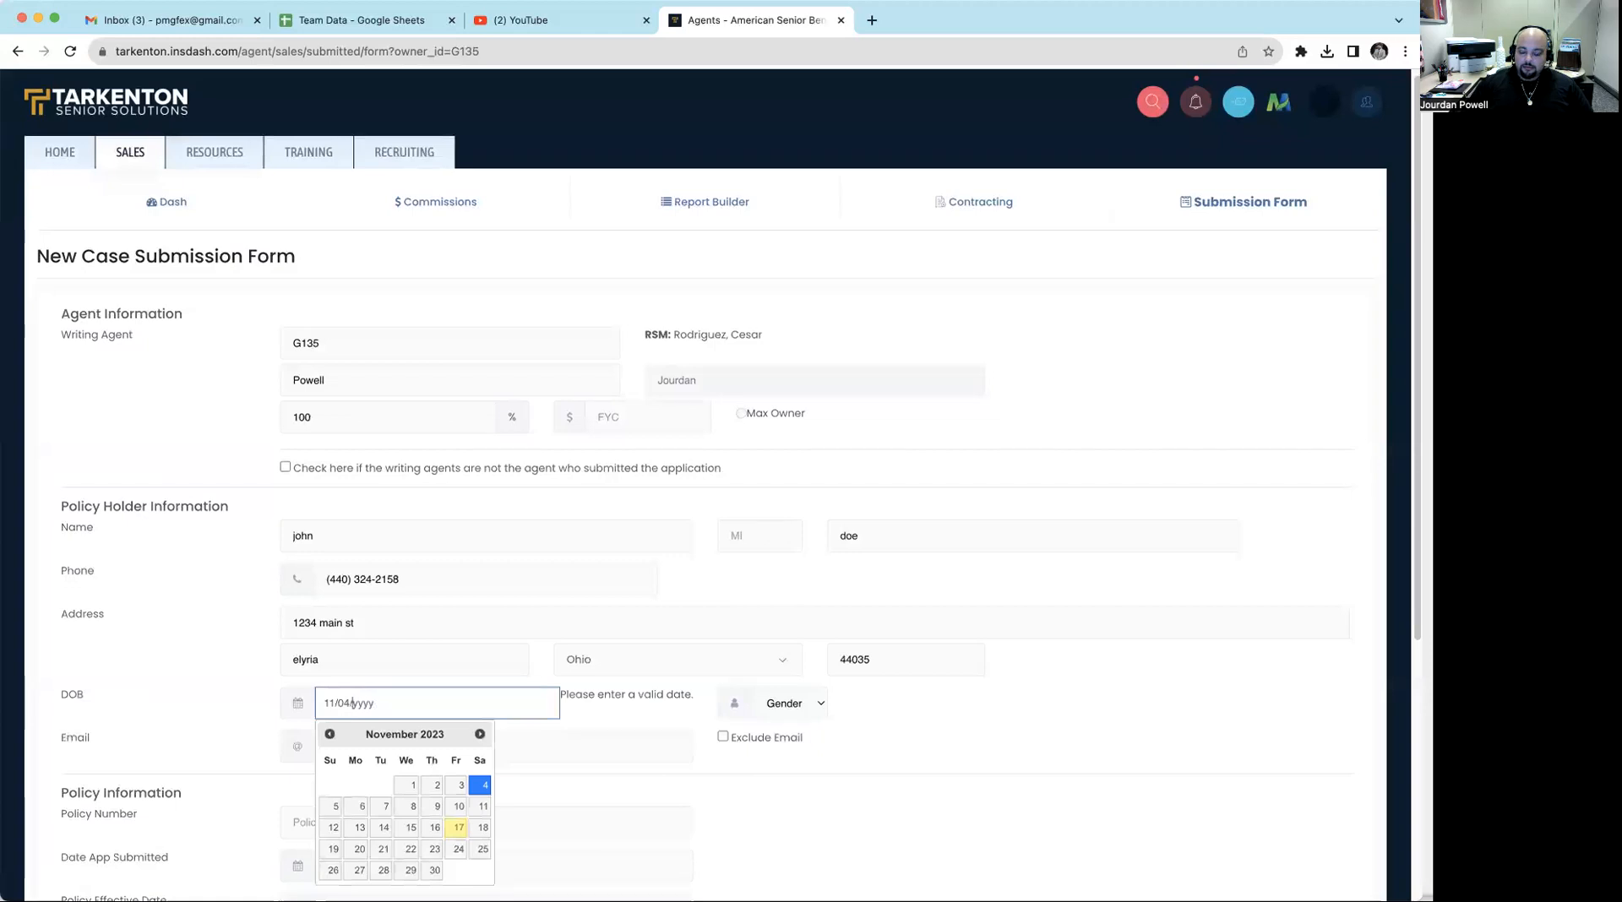
pyautogui.write('1974')
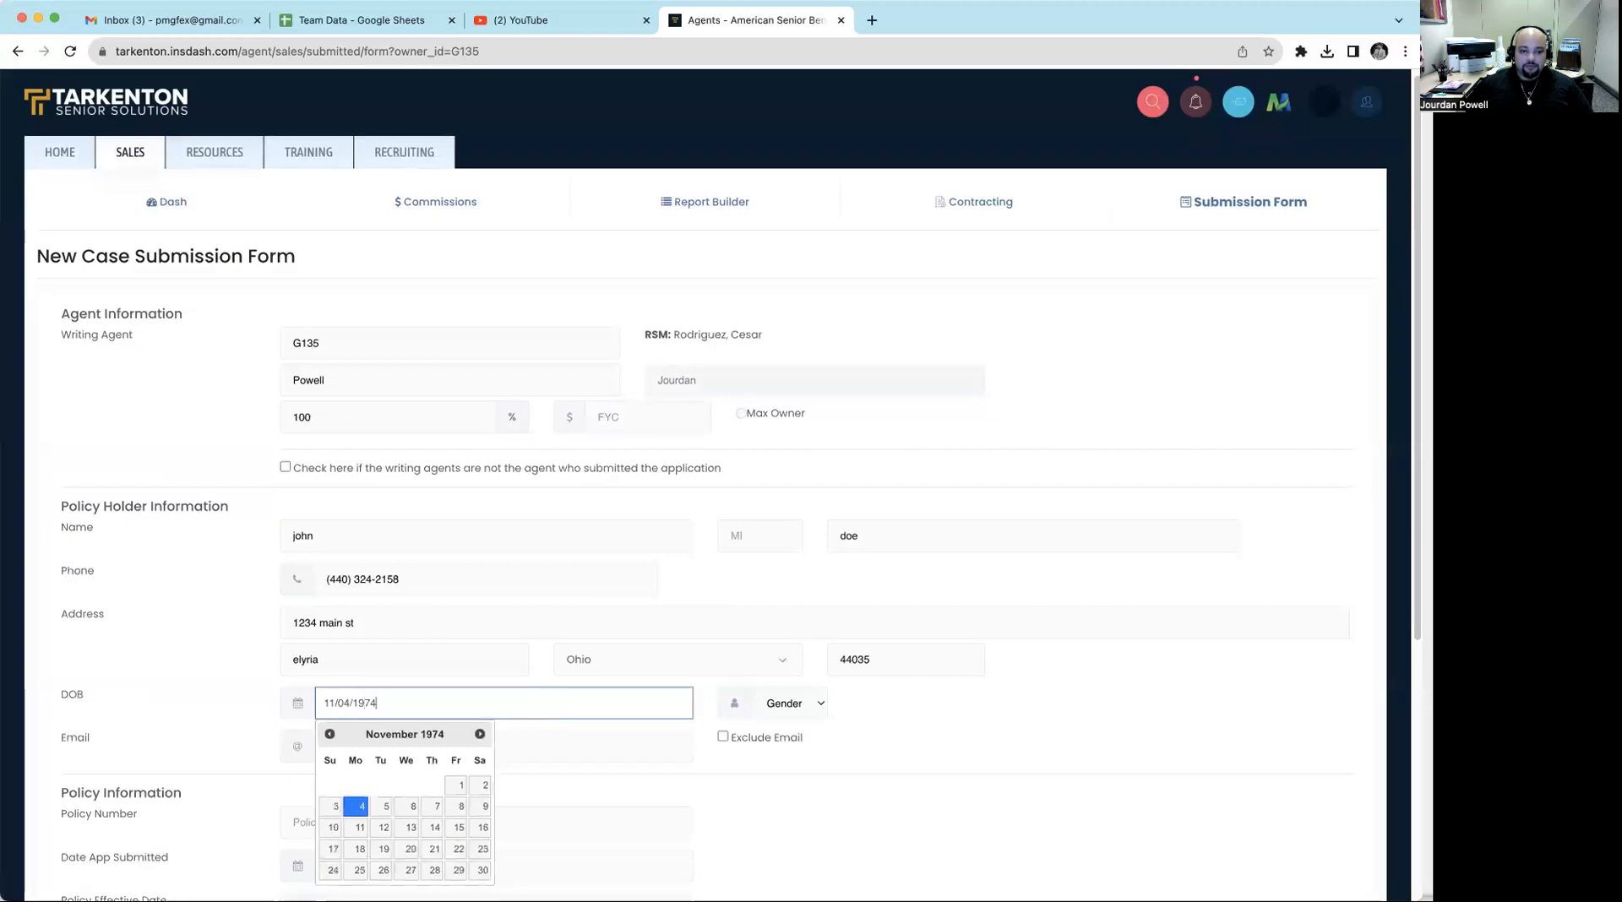
# - Set the policy holder's gender to M and exclude the email from the submission
pyautogui.click(765, 714)
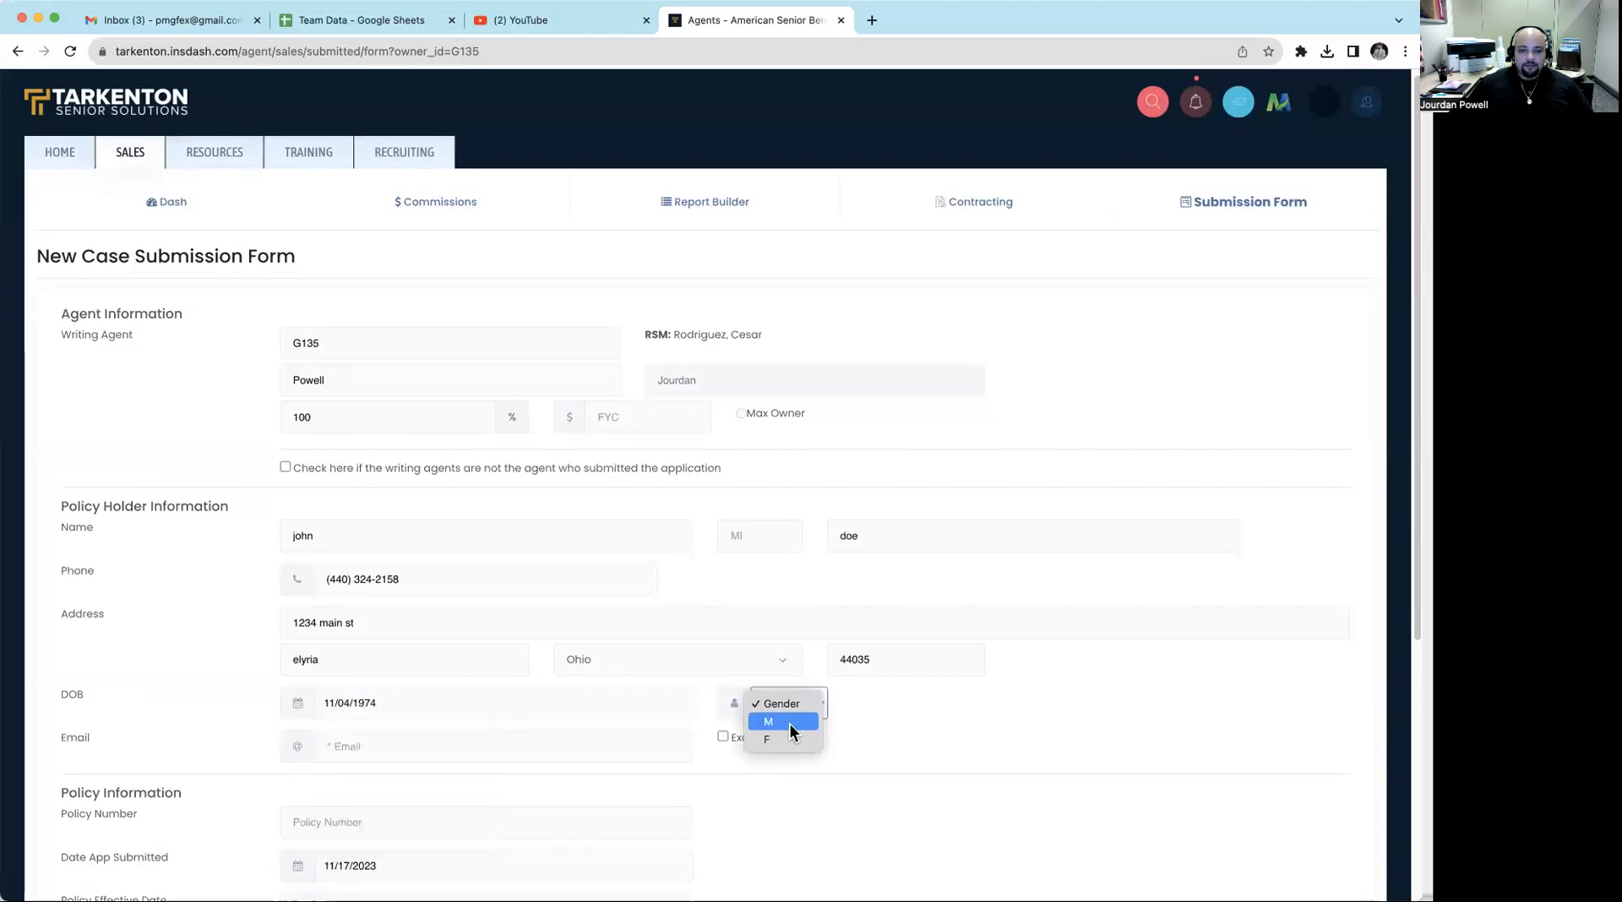
pyautogui.click(790, 725)
pyautogui.scroll(-3, 602, 651)
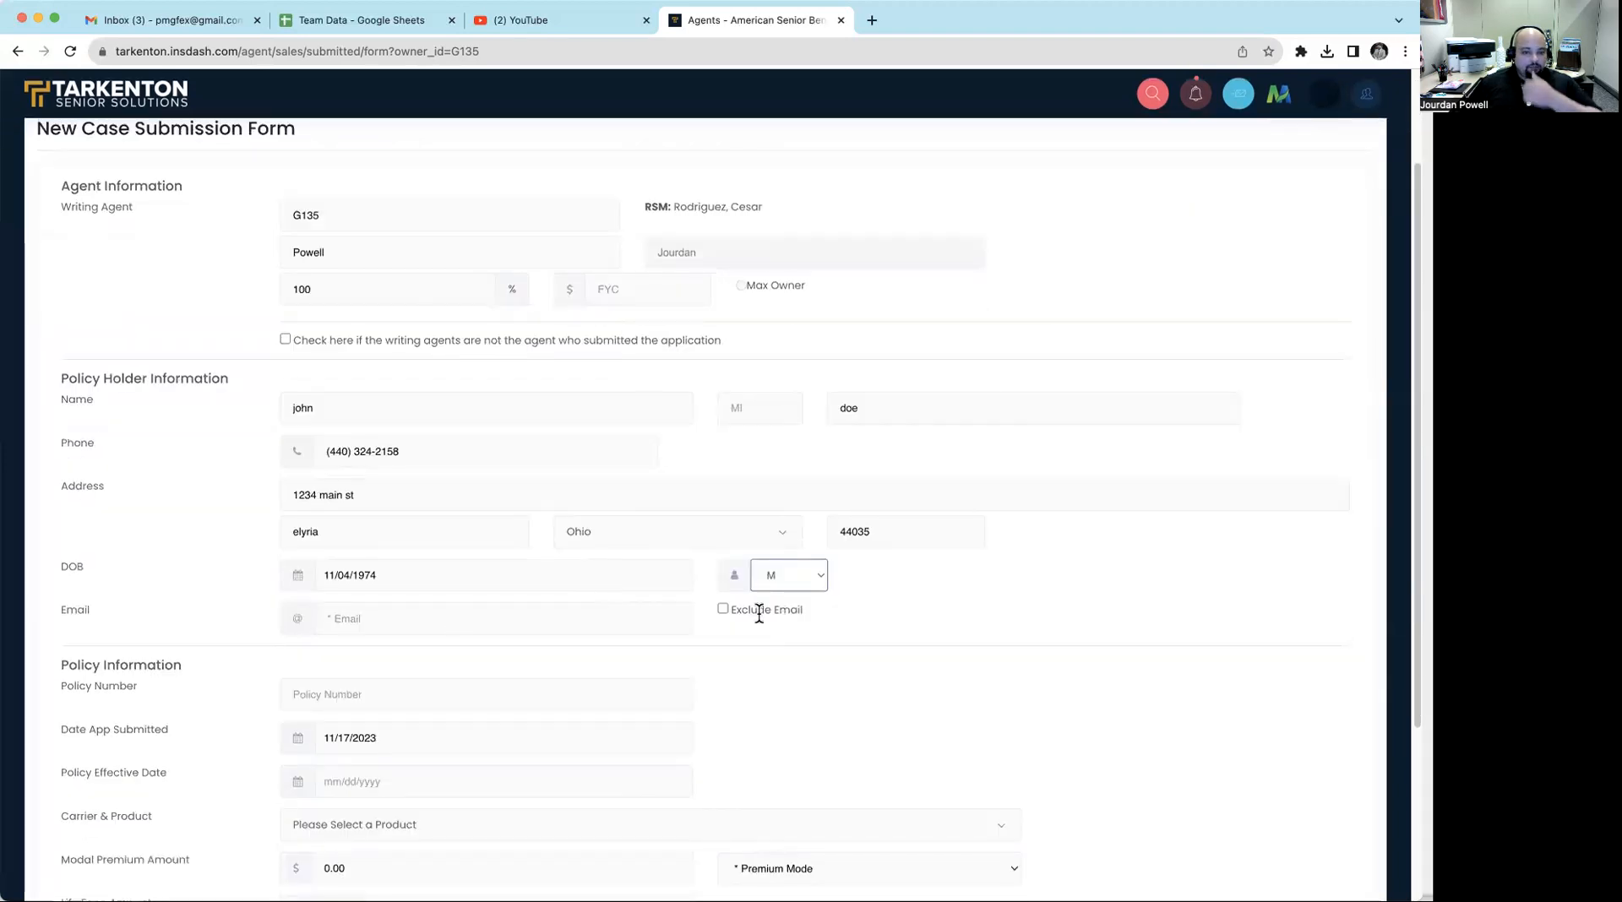
pyautogui.click(724, 609)
# - Enter the policy number and set the policy effective date to 11/22/2023
pyautogui.scroll(-1, 761, 621)
pyautogui.click(498, 649)
pyautogui.write('M123456789')
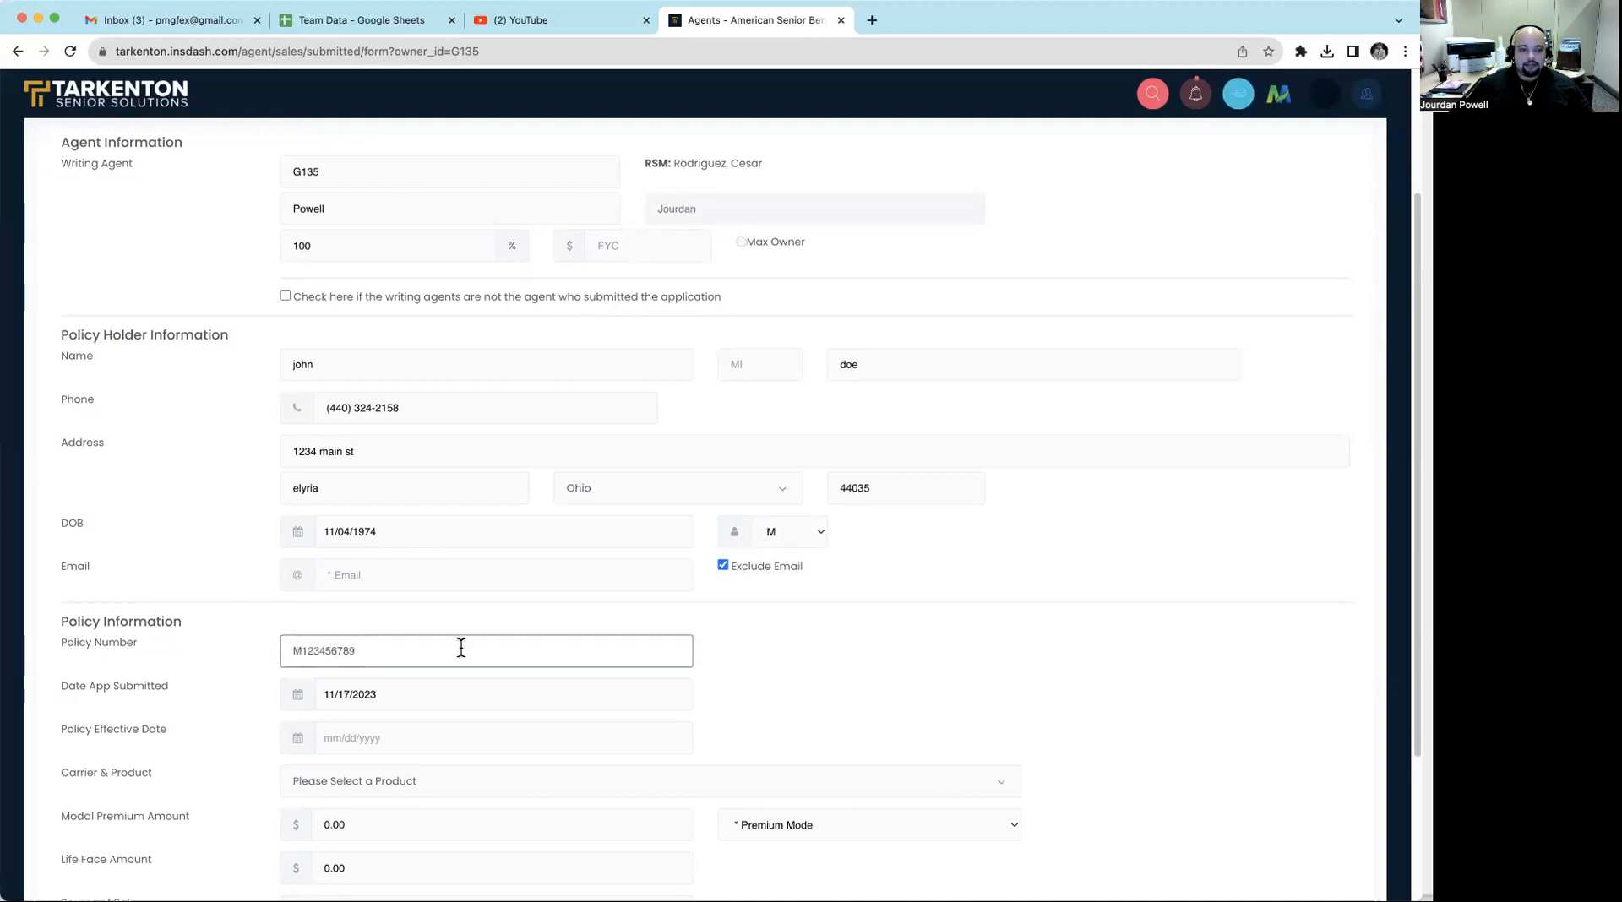
pyautogui.scroll(-1, 414, 685)
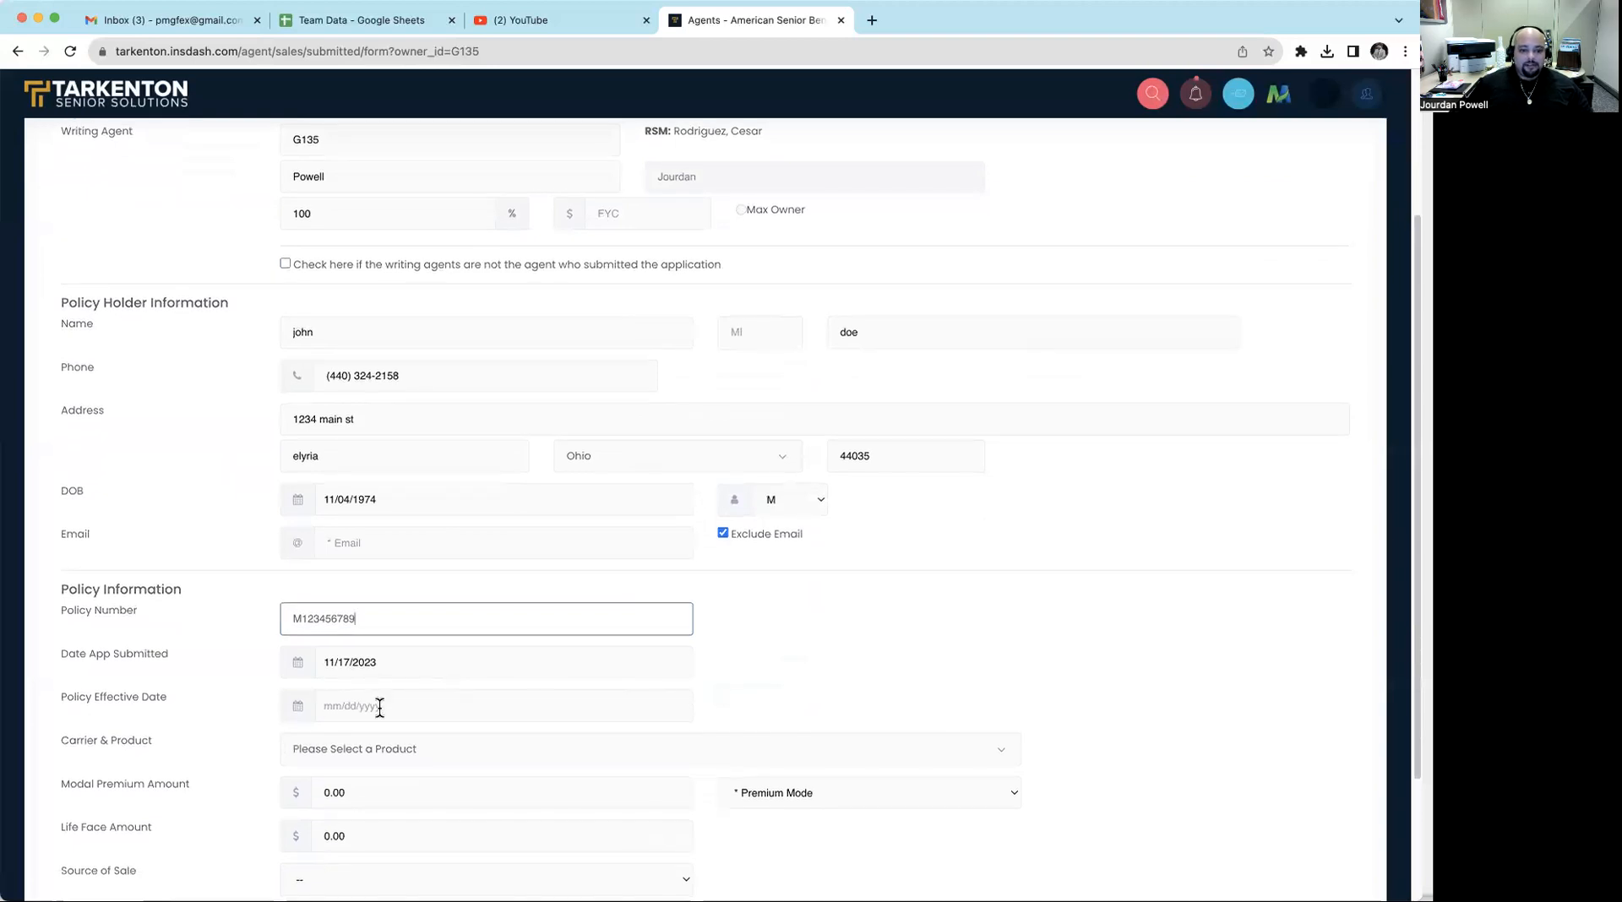
pyautogui.click(380, 708)
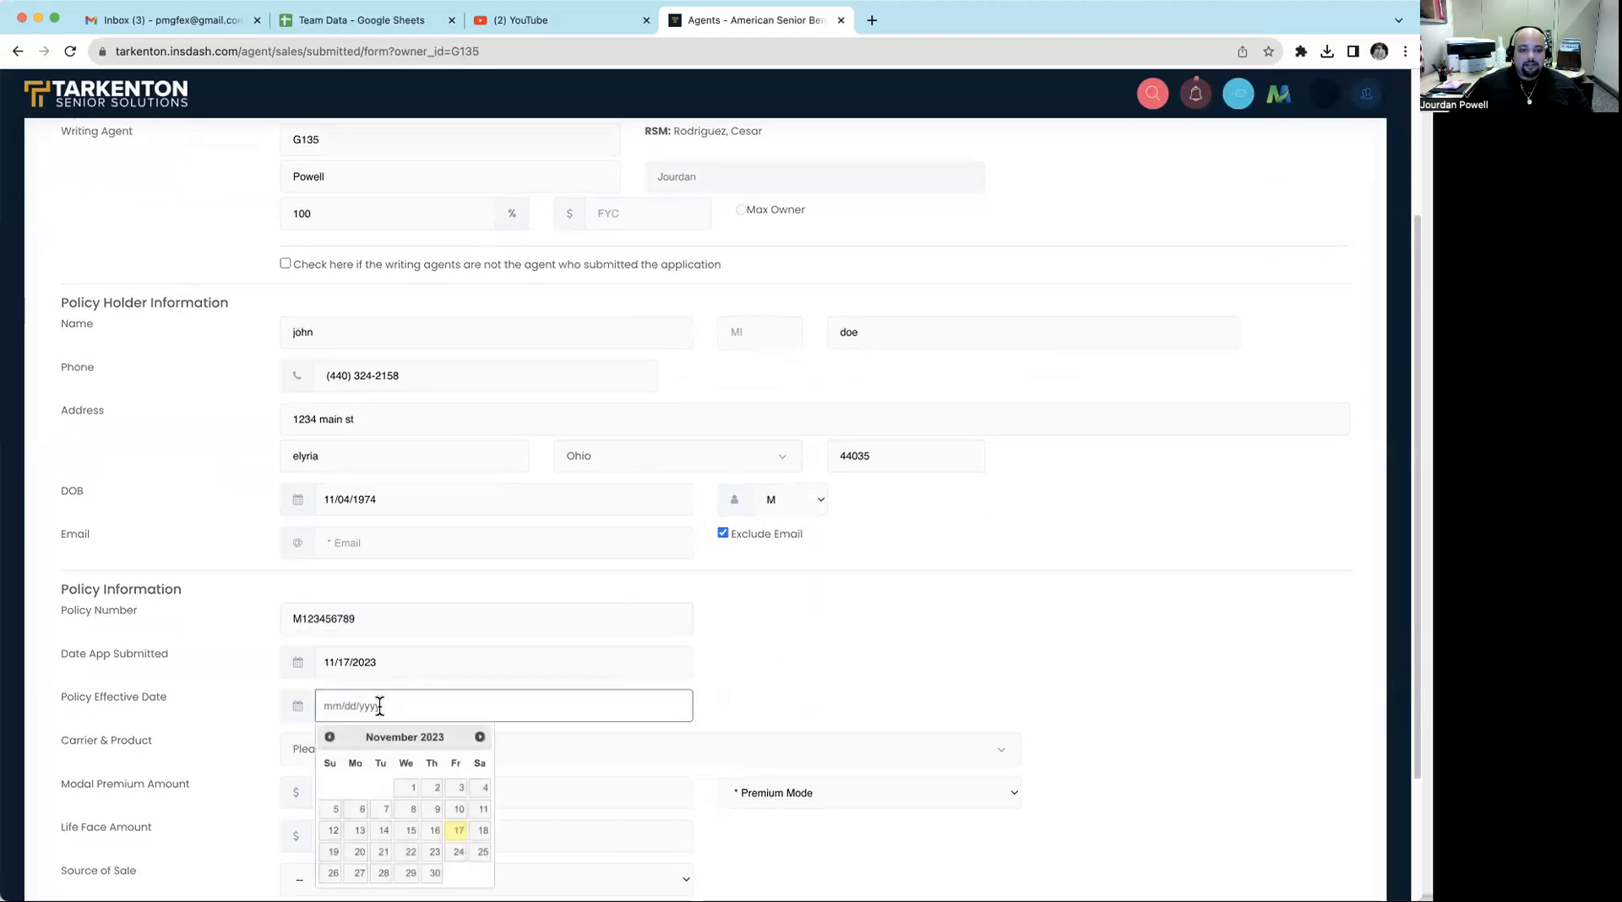
pyautogui.click(413, 853)
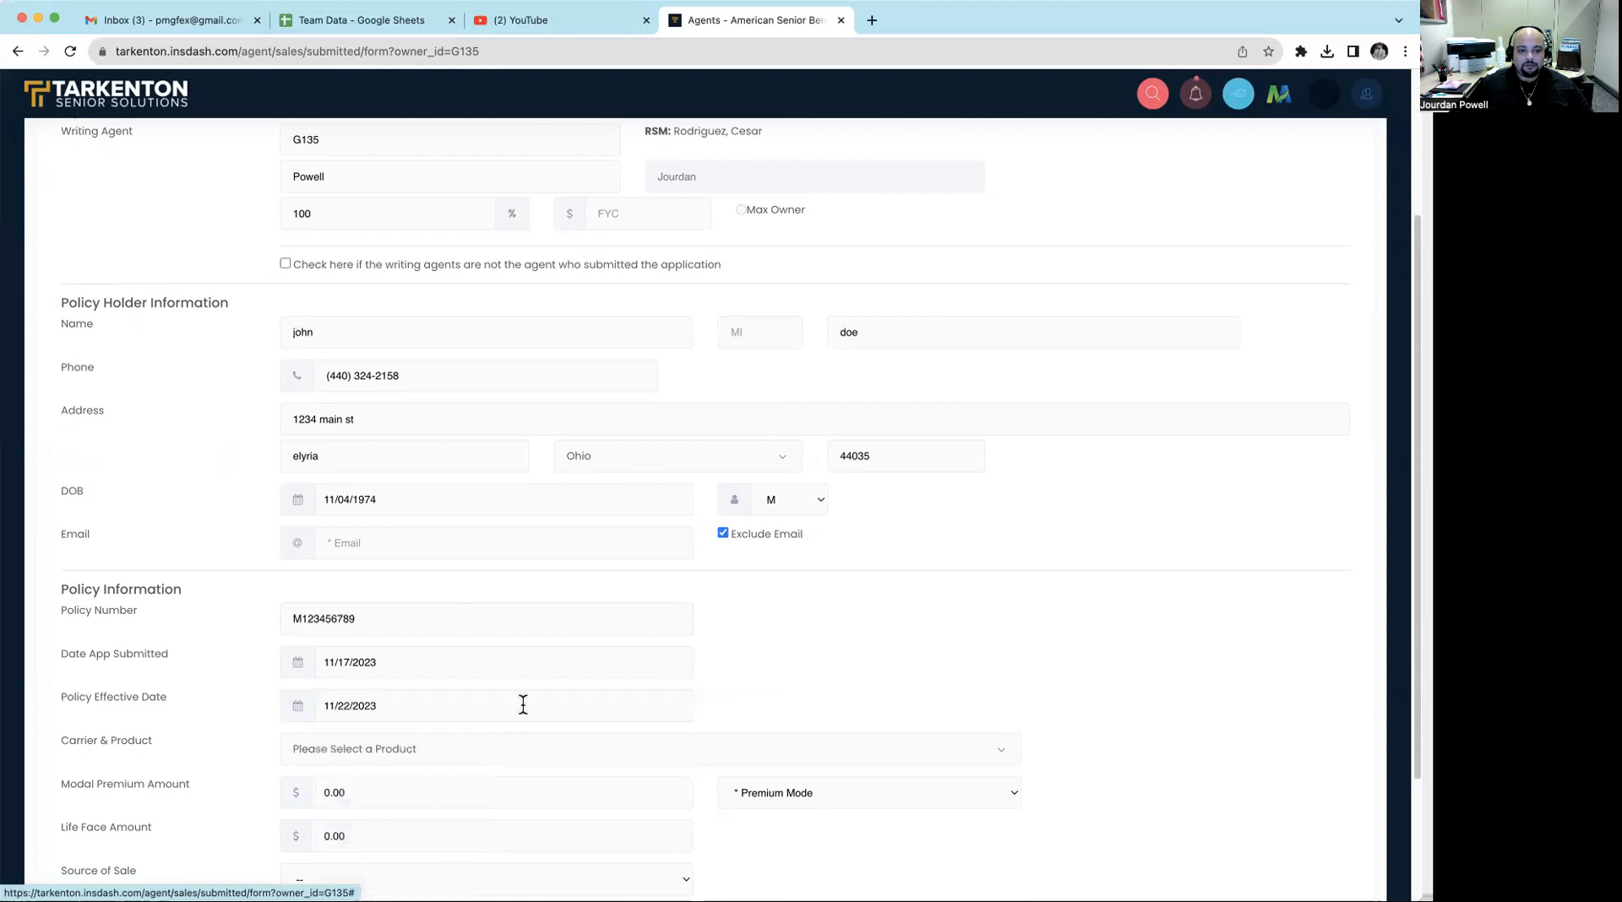
# - Choose American Amicable Final Expense as the carrier and product, with a modal premium of 85.00 paid Monthly
pyautogui.scroll(-4, 523, 705)
pyautogui.click(456, 610)
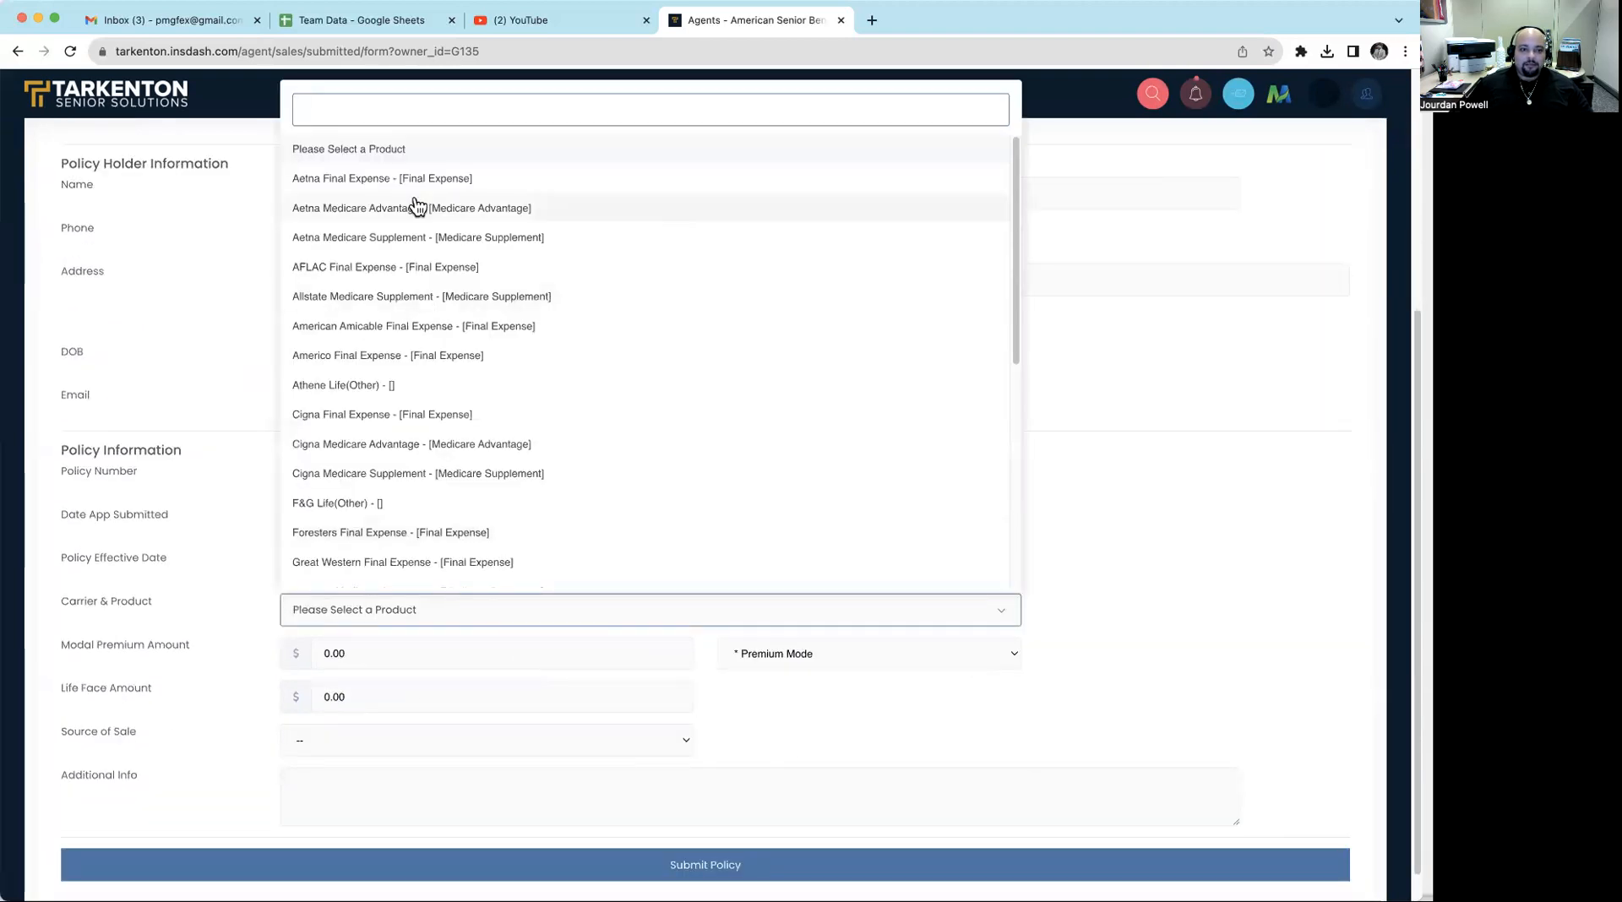
pyautogui.click(372, 328)
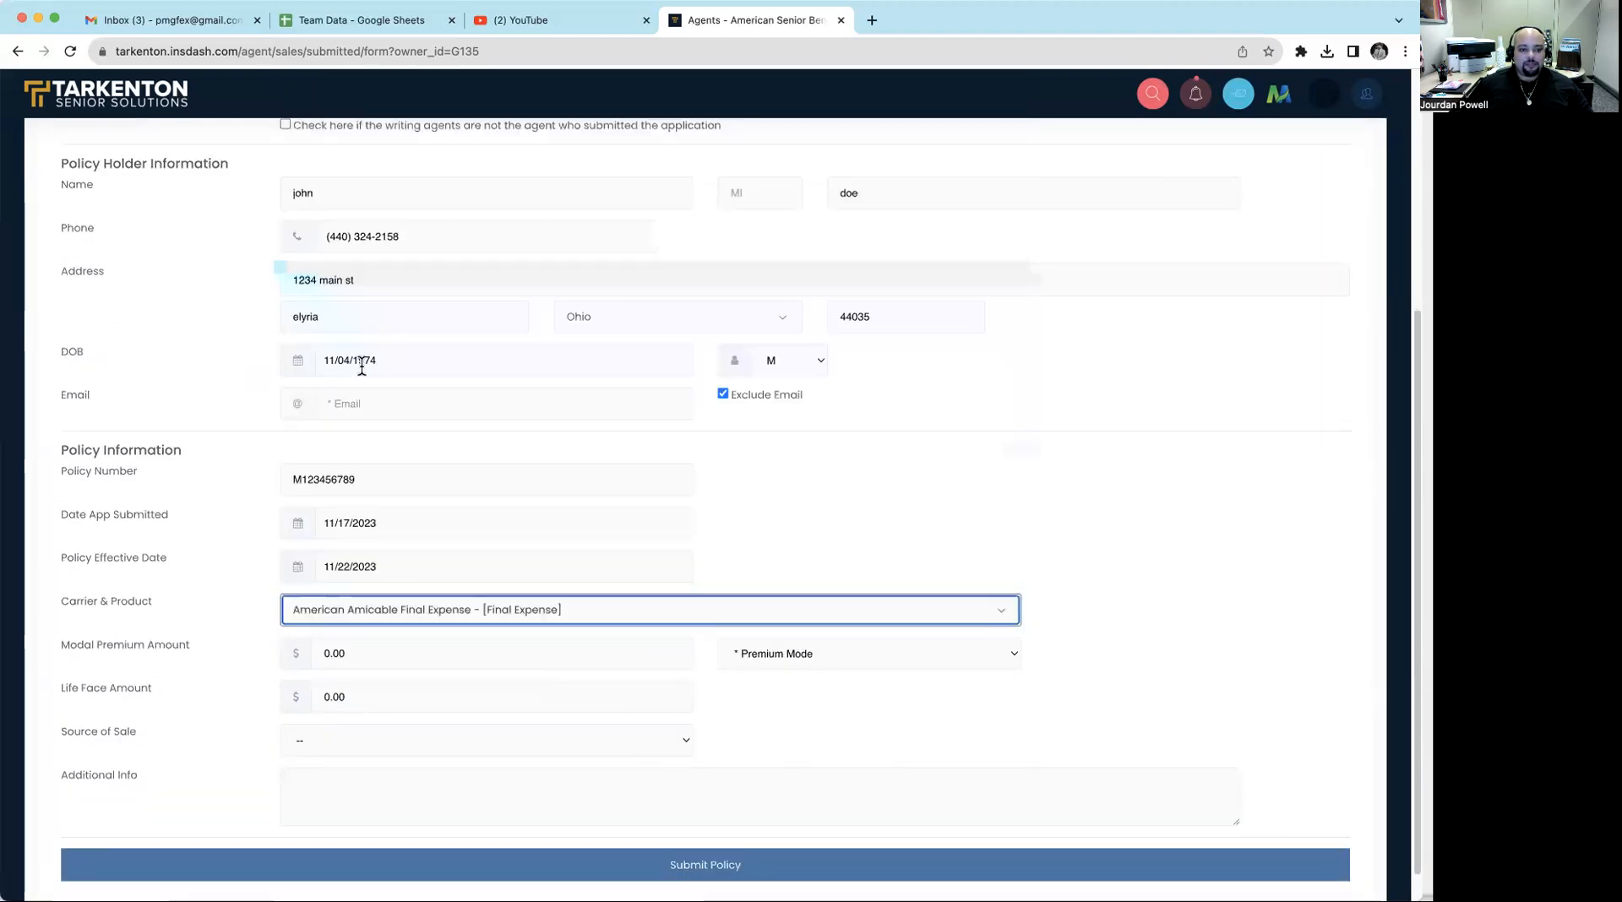
pyautogui.click(393, 654)
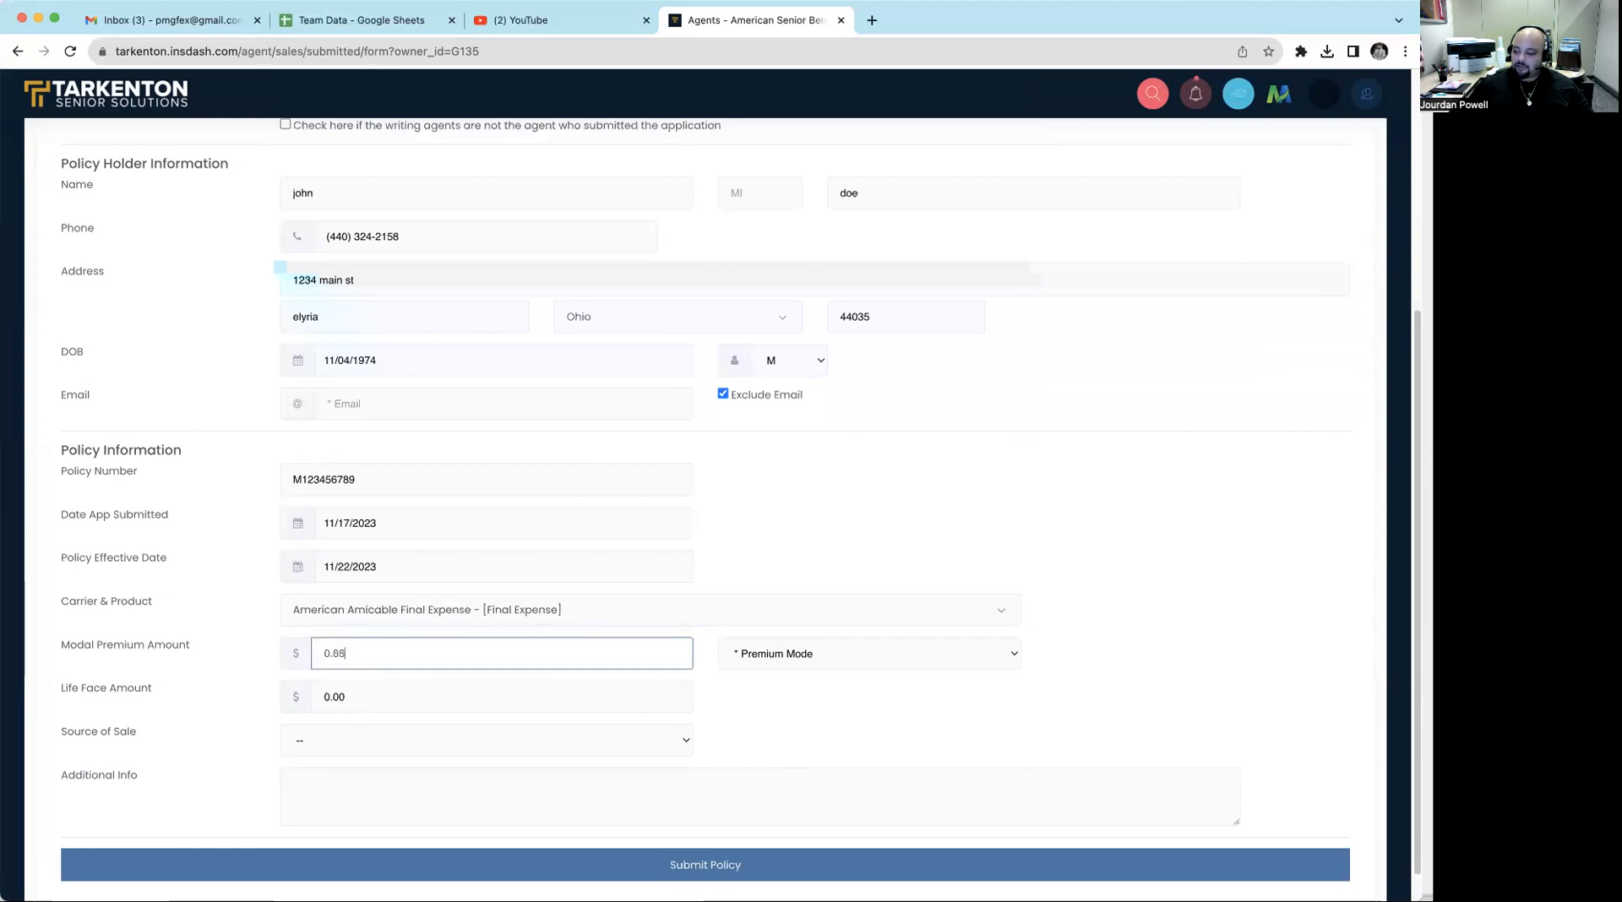
pyautogui.press('Tab')
pyautogui.press('m')
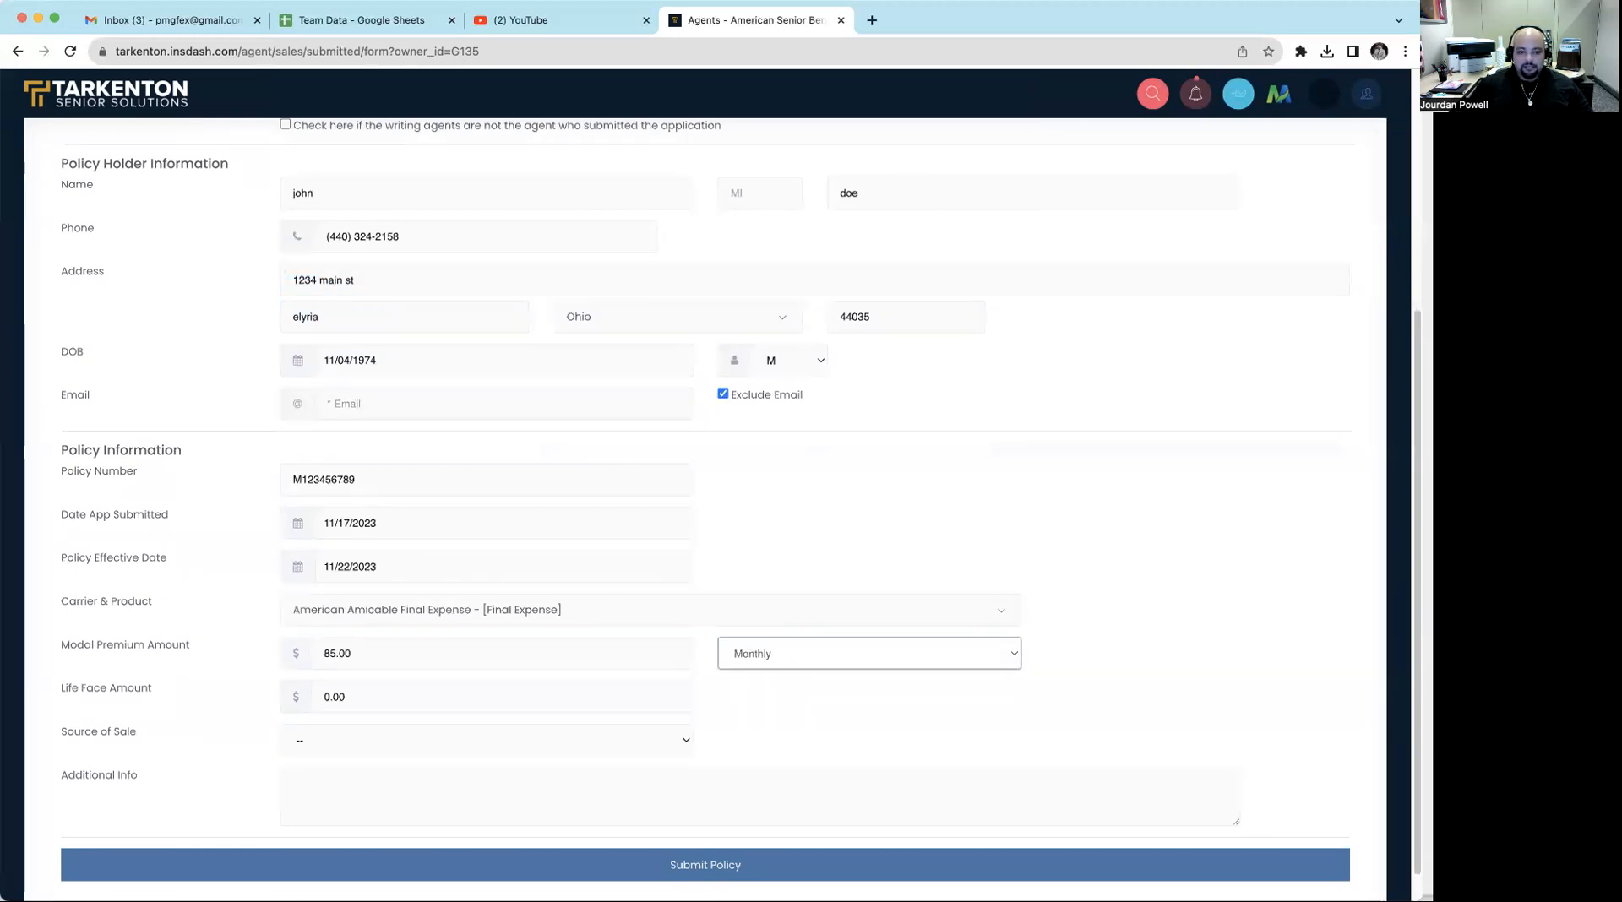
# - Set the life face amount to 30,000.00 and the source of sale to Referral
pyautogui.click(384, 706)
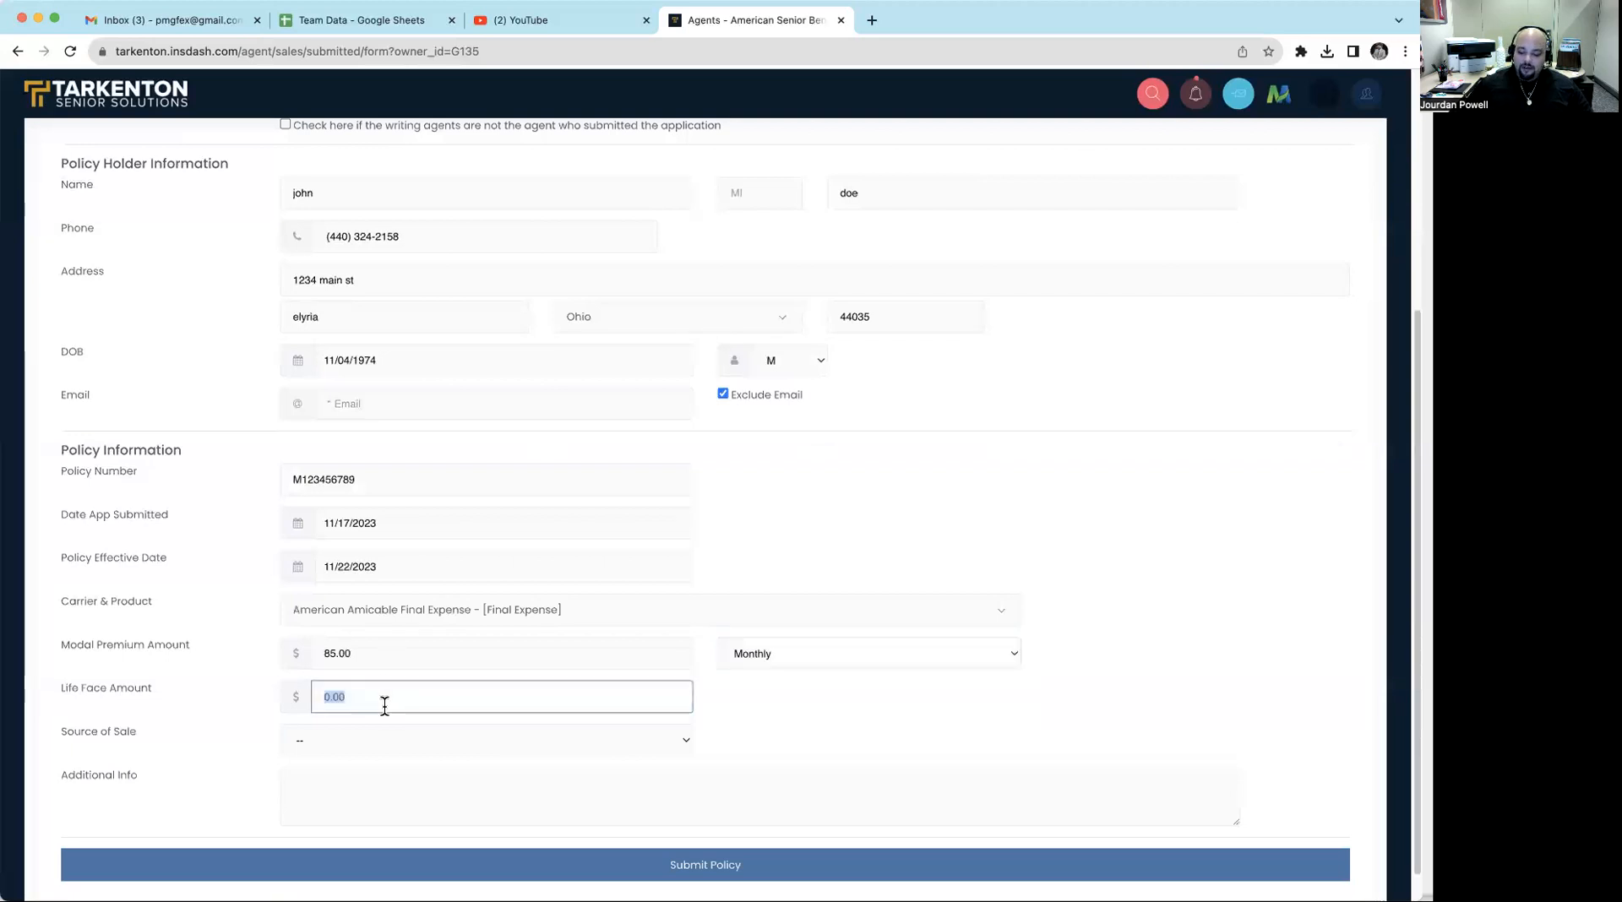
pyautogui.write('30.00')
pyautogui.write('00')
pyautogui.press('Tab')
pyautogui.scroll(-1, 417, 735)
pyautogui.click(414, 733)
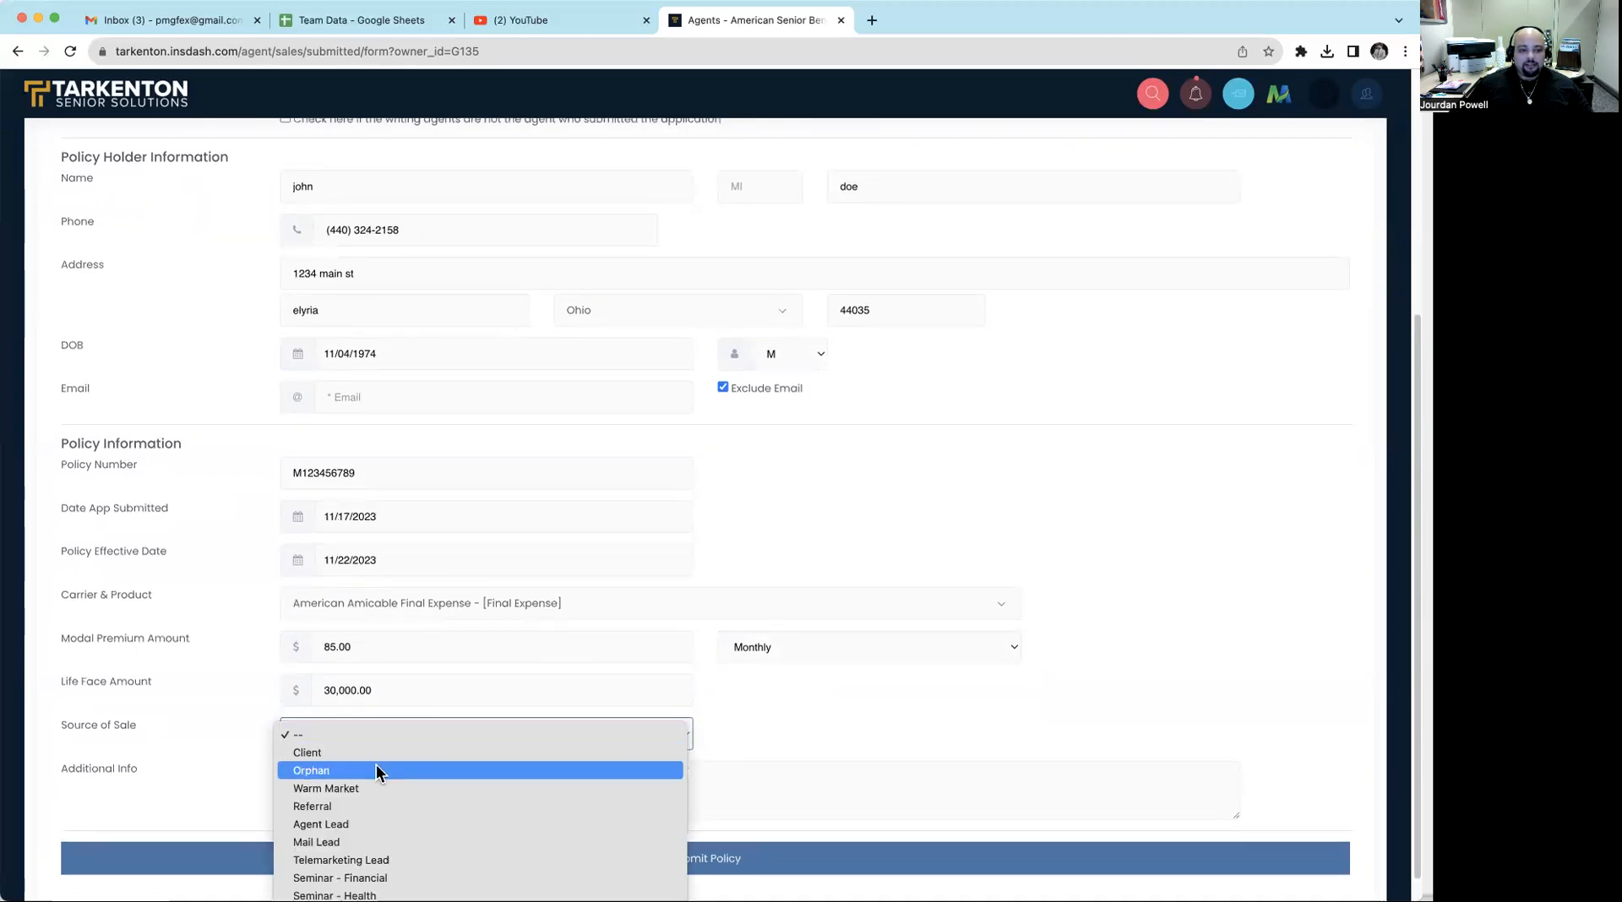
pyautogui.click(368, 805)
# - Add the additional info note "dont not count for weekly numbers, this is for training purposes only." and submit the policy
pyautogui.click(479, 789)
pyautogui.write('dont n')
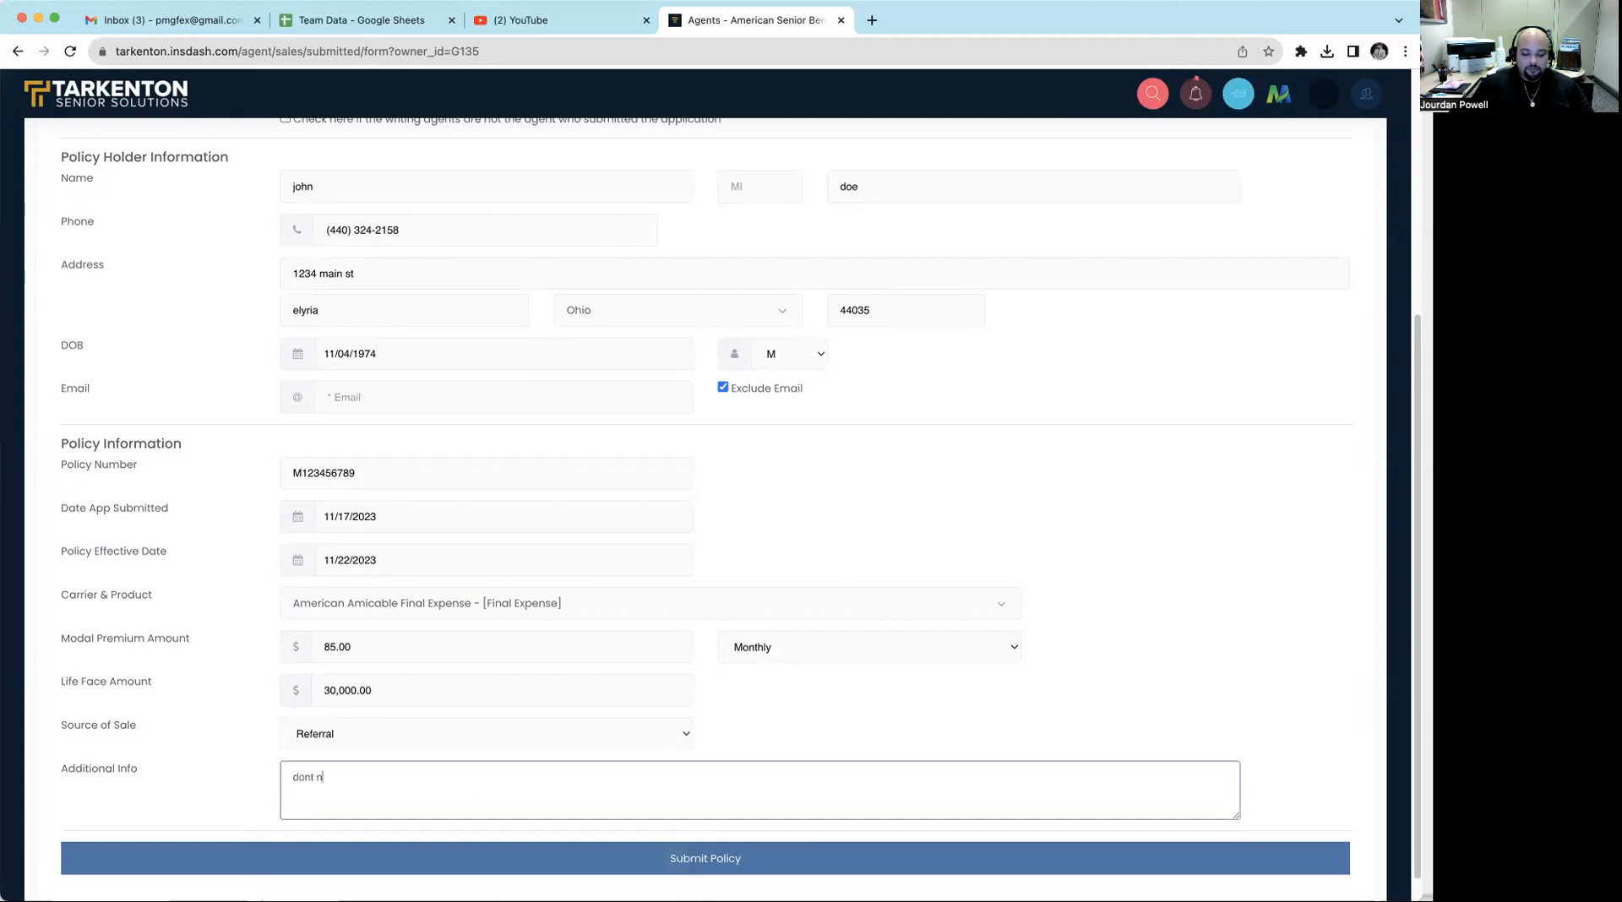
pyautogui.write('ot count for weekly numbers, this is for training purposes only.')
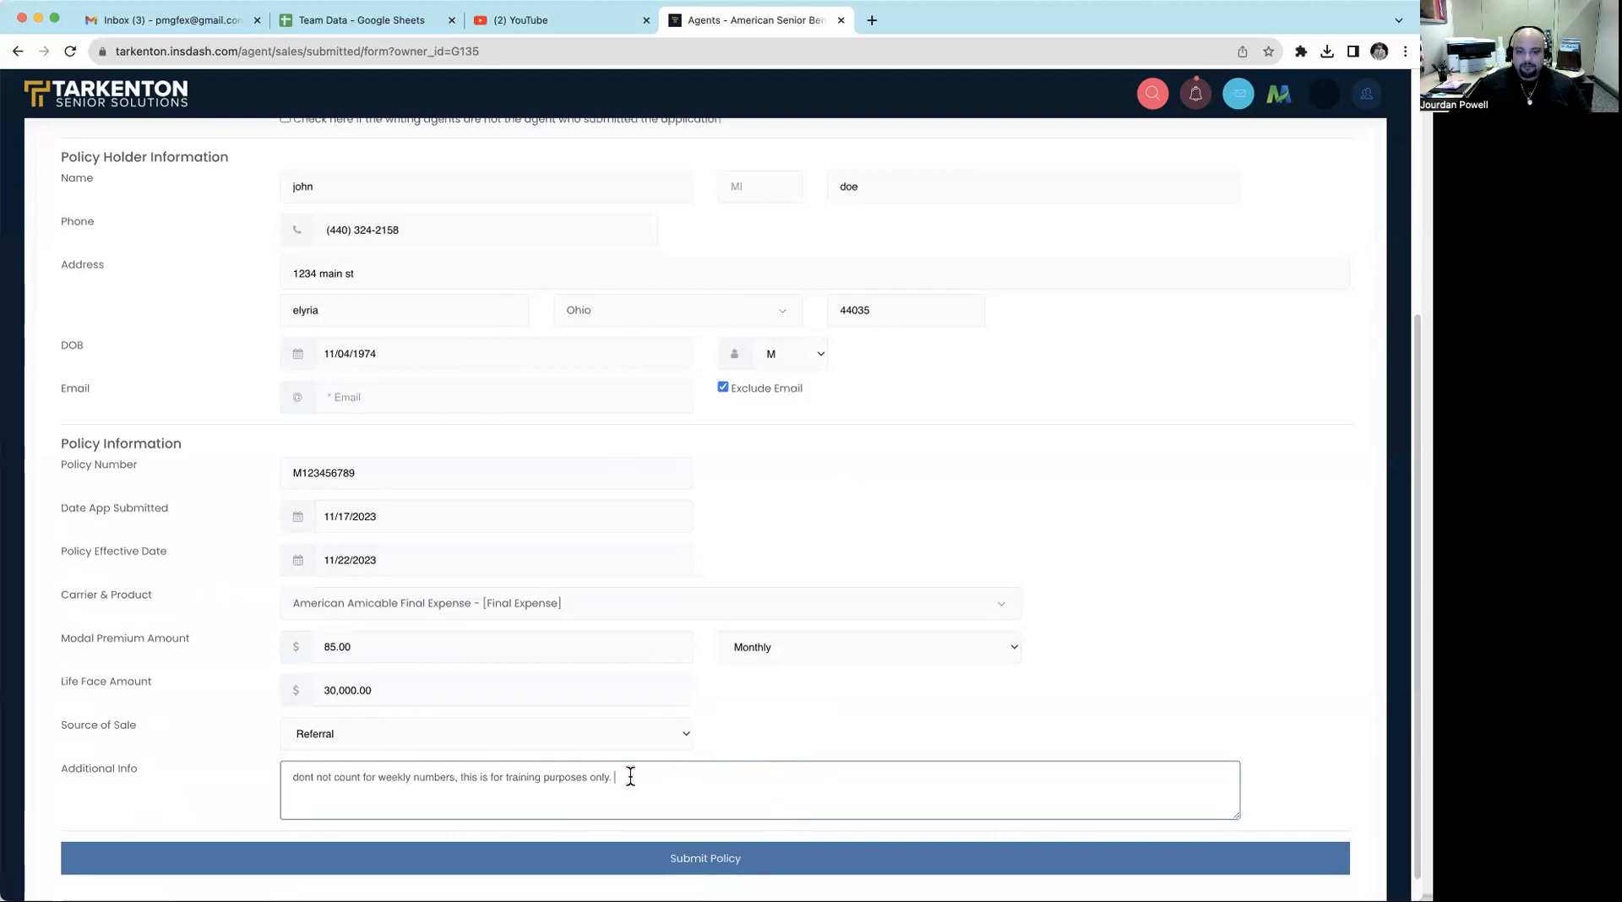
pyautogui.click(649, 849)
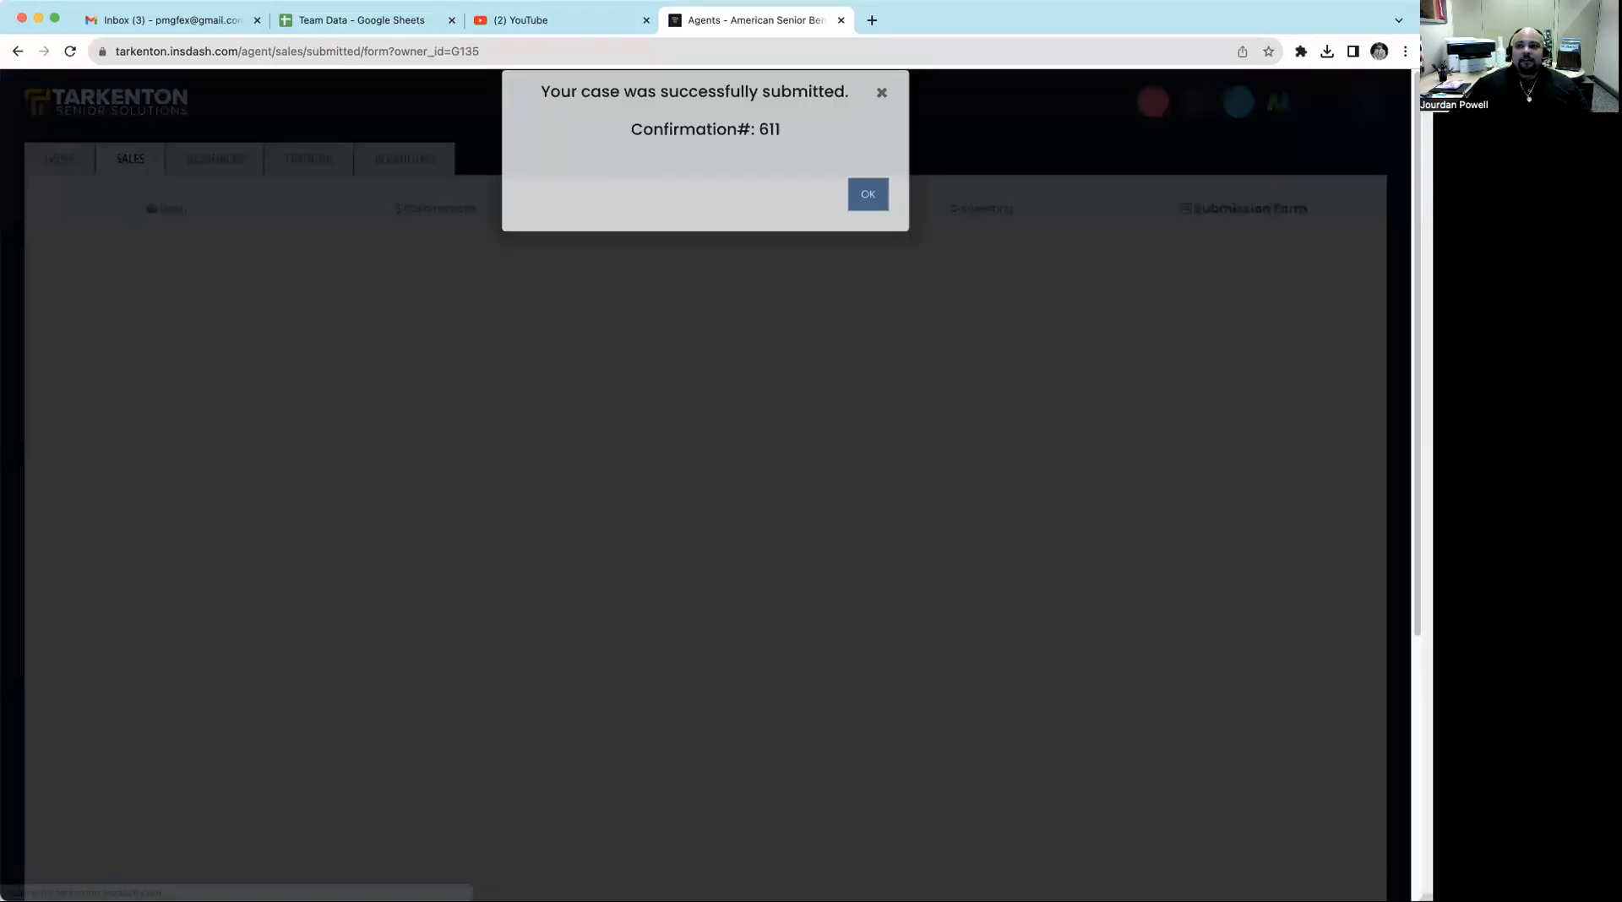
pyautogui.click(868, 212)
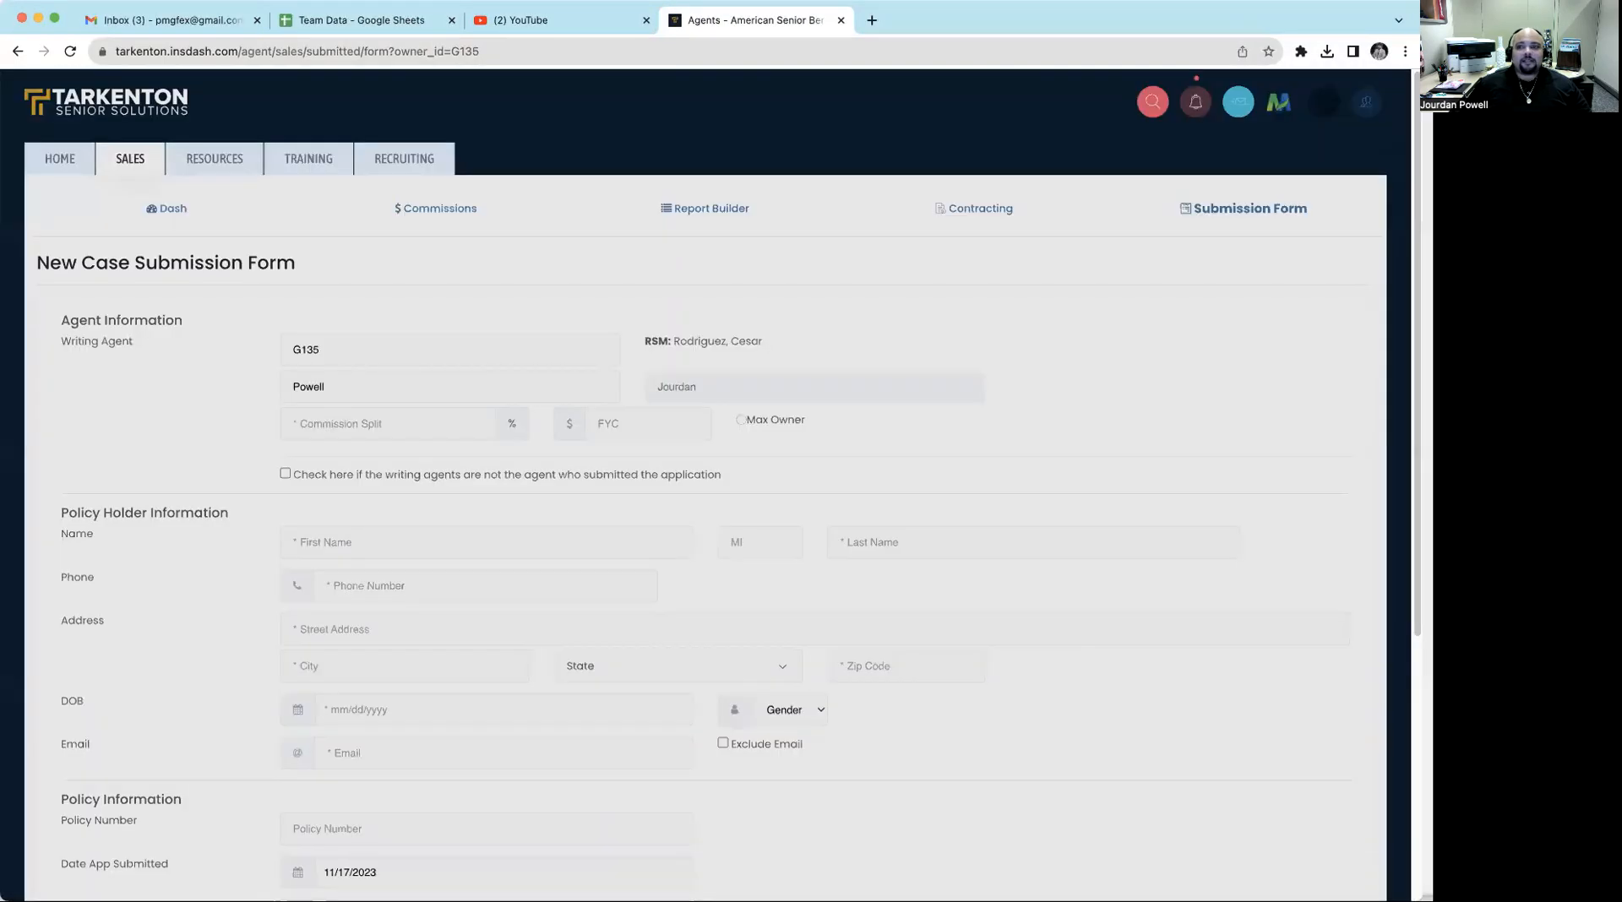